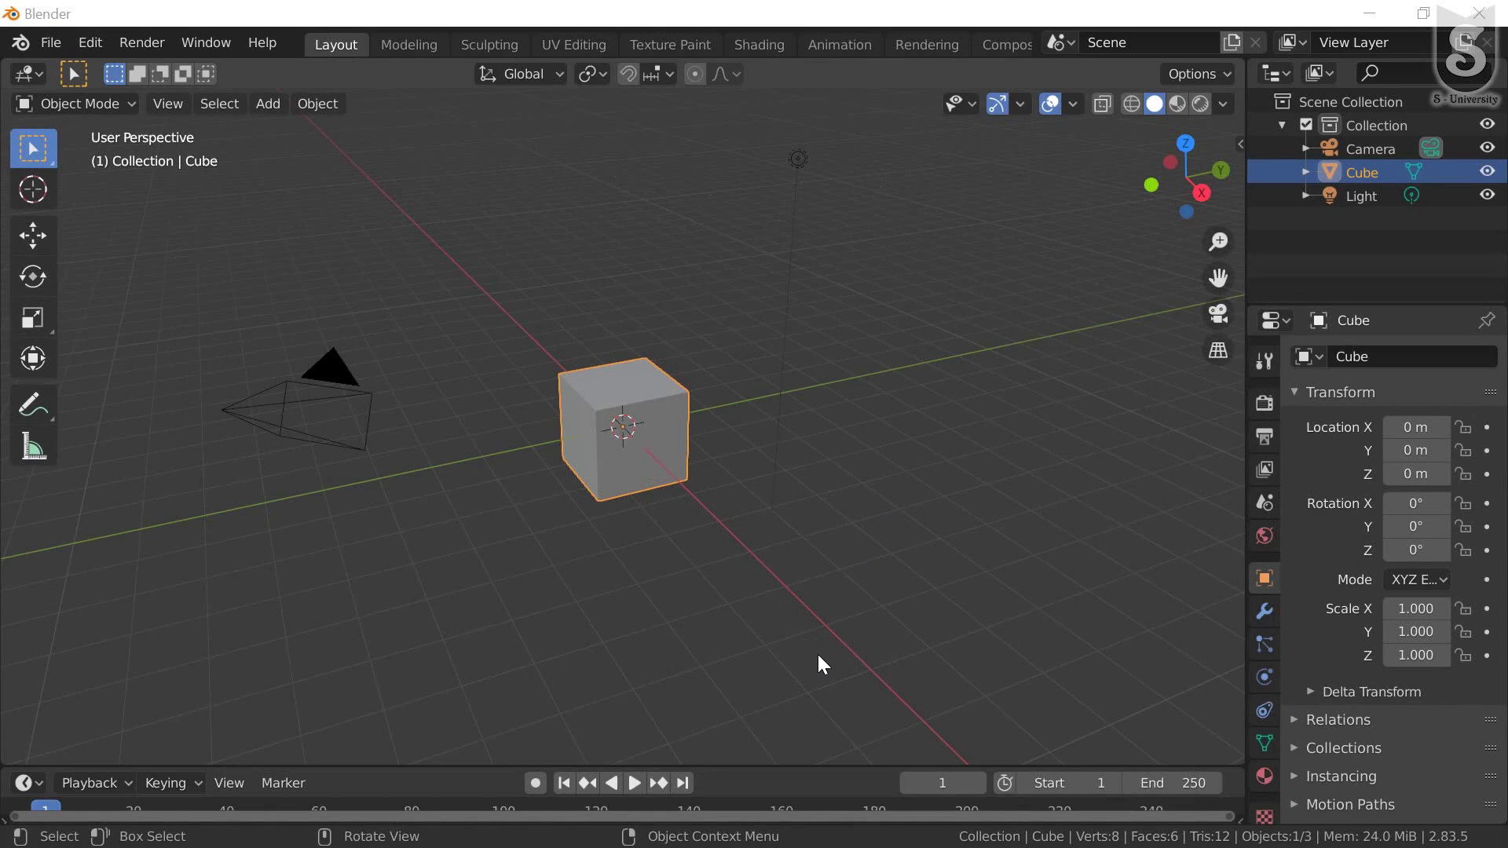
In Render Properties, keep Eevee selected as the render engine
click(1265, 406)
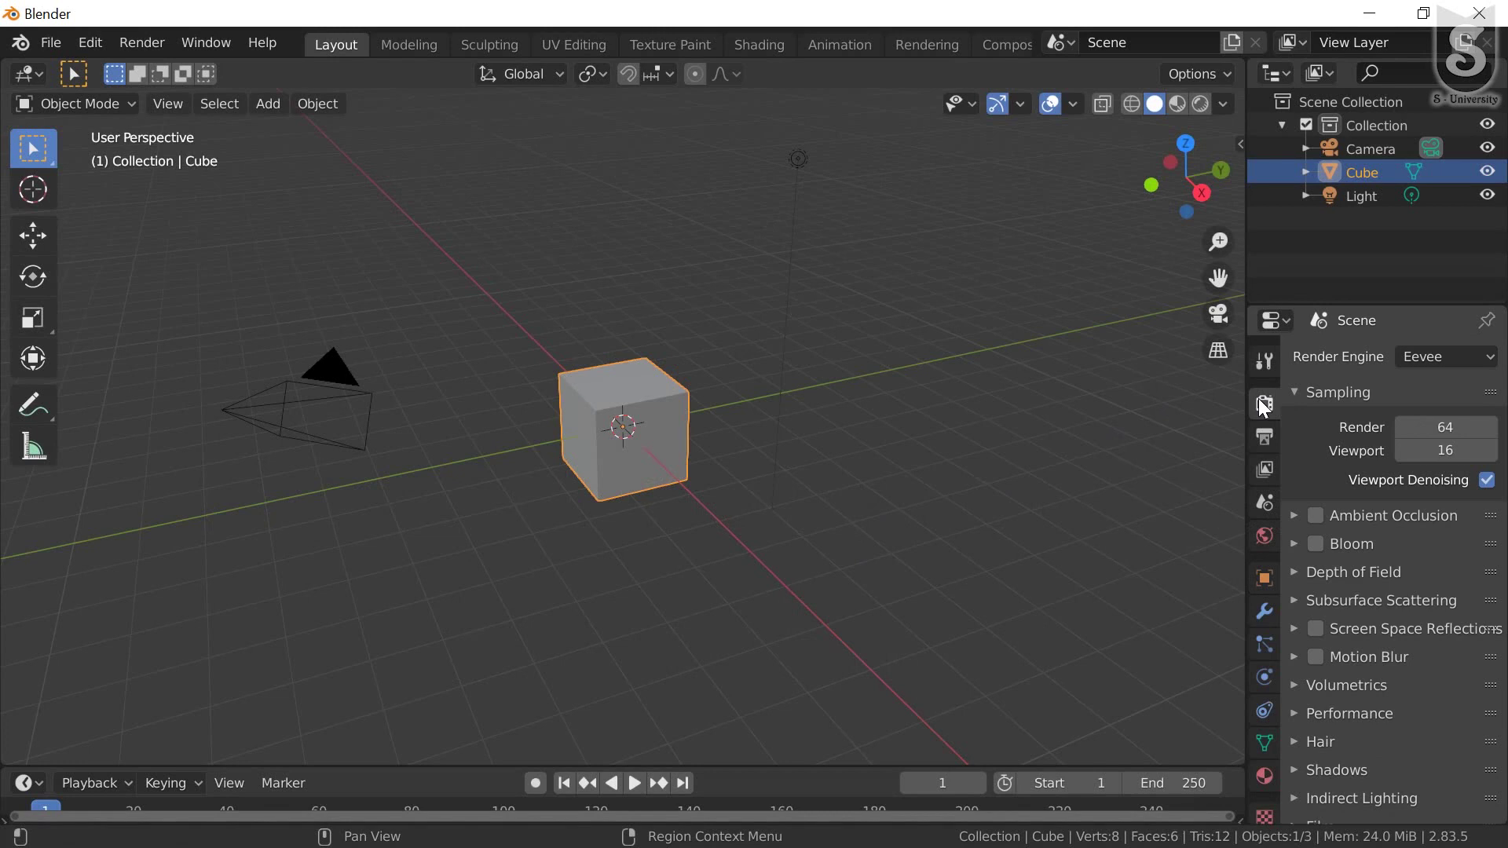
click(1455, 357)
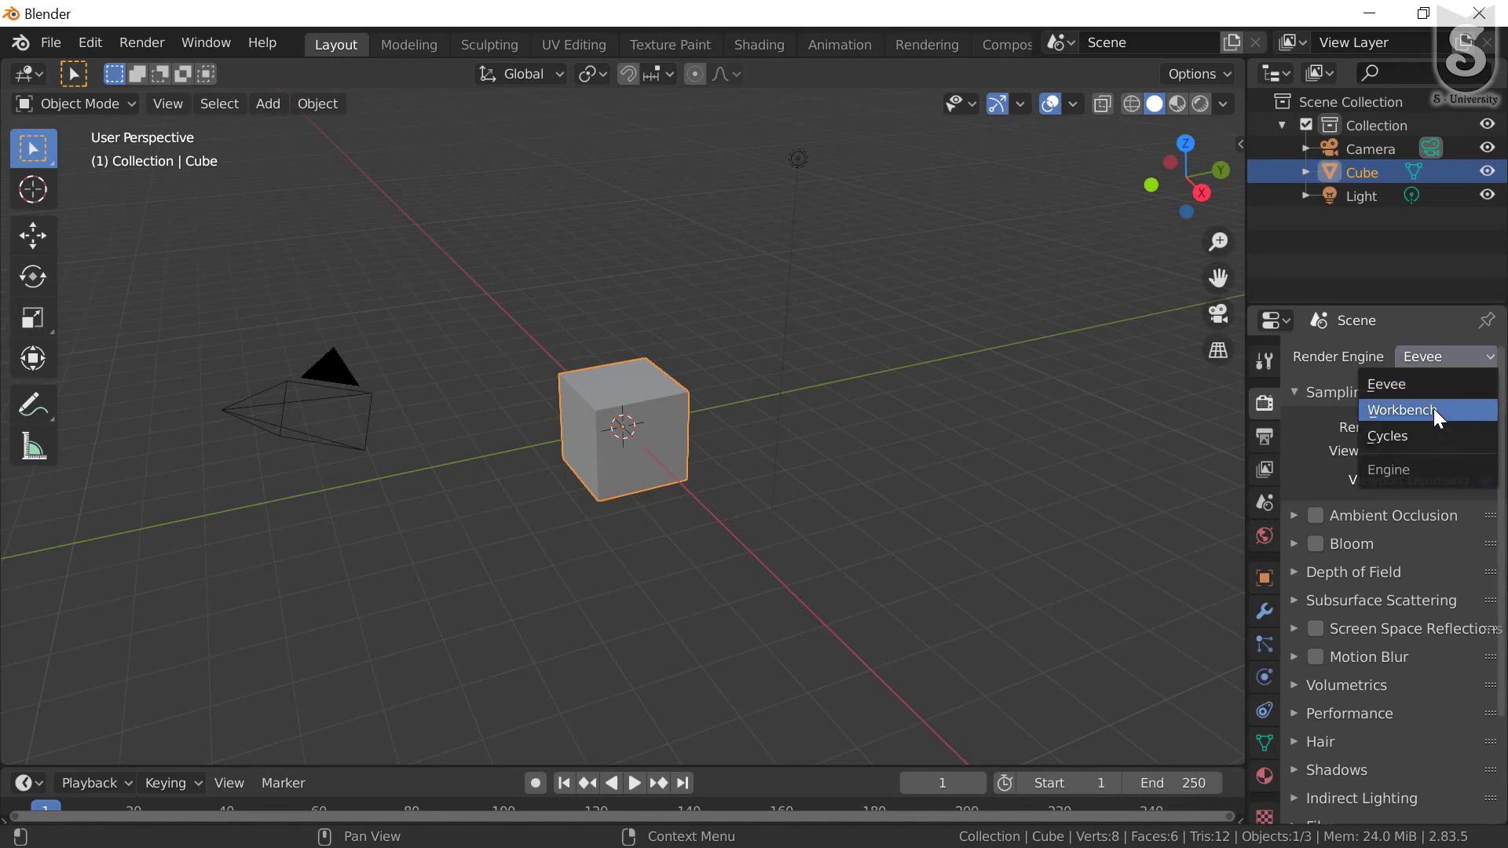
click(1408, 389)
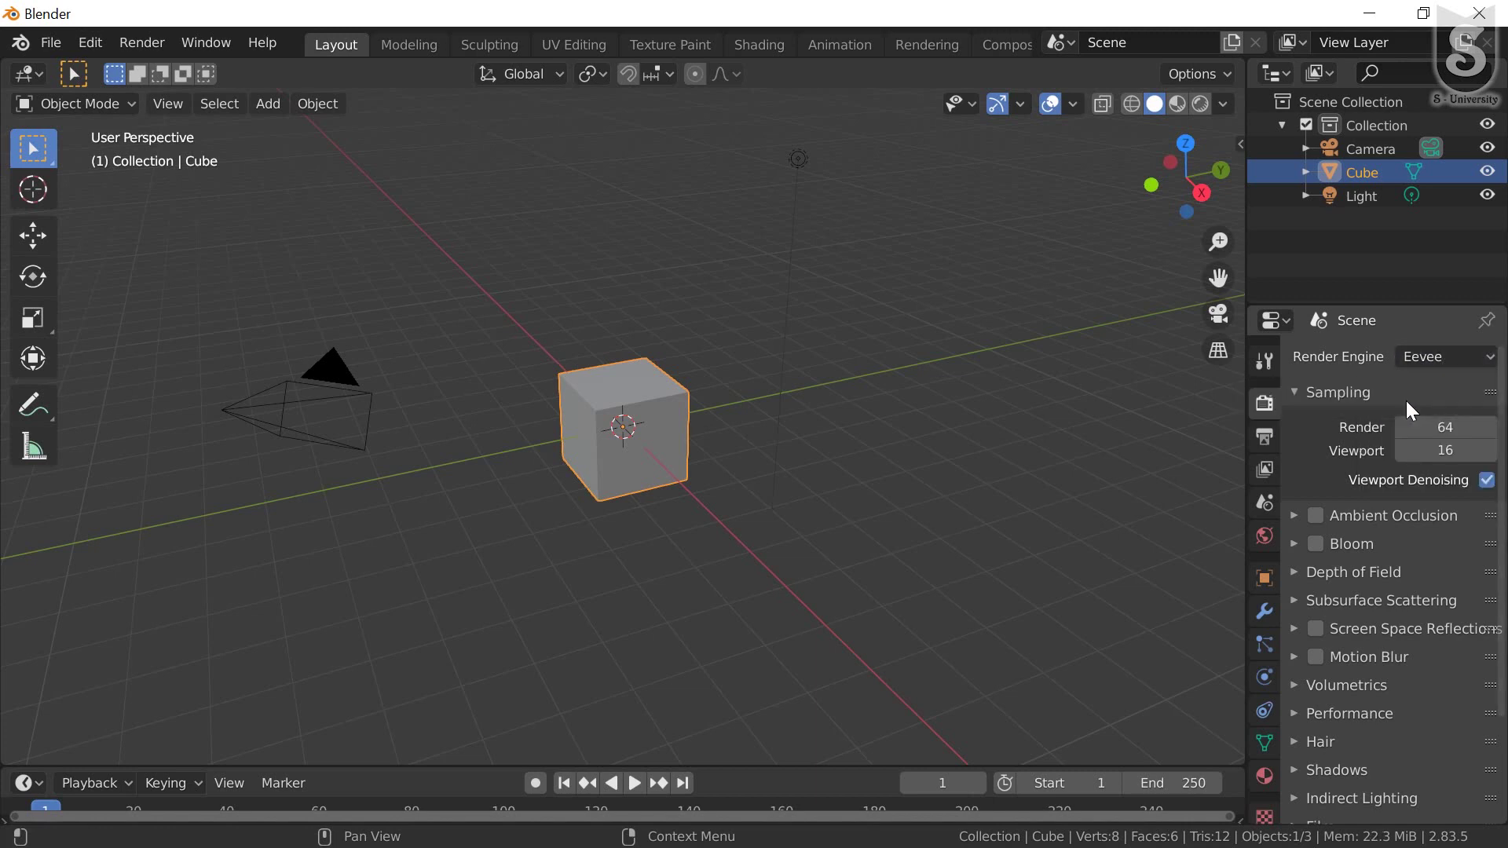
Orbit and zoom the viewport to view the default cube and camera
mouse_move(574, 453)
middle_down()
mouse_move(721, 435)
mouse_move(622, 456)
mouse_move(652, 400)
mouse_move(725, 337)
mouse_move(624, 426)
mouse_move(381, 520)
mouse_move(532, 463)
middle_up()
scroll(624, 458, up, 2)
scroll(626, 459, up, 2)
scroll(542, 475, down, 2)
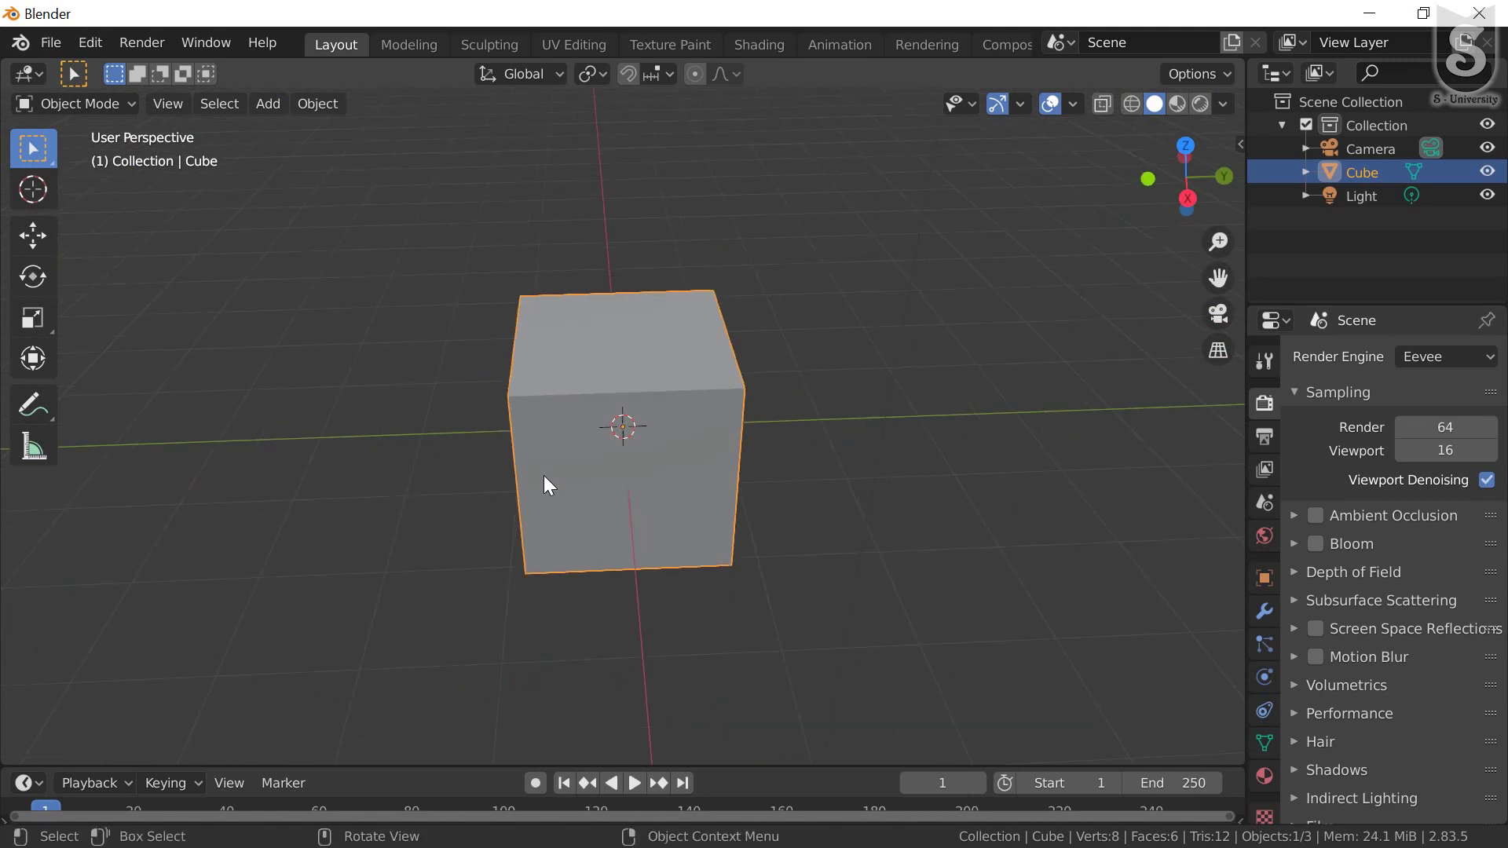
scroll(589, 448, down, 1)
mouse_move(640, 426)
middle_down()
mouse_move(775, 396)
mouse_move(710, 434)
mouse_move(603, 401)
mouse_move(621, 433)
middle_up()
scroll(671, 414, down, 1)
scroll(670, 414, down, 1)
scroll(620, 434, up, 2)
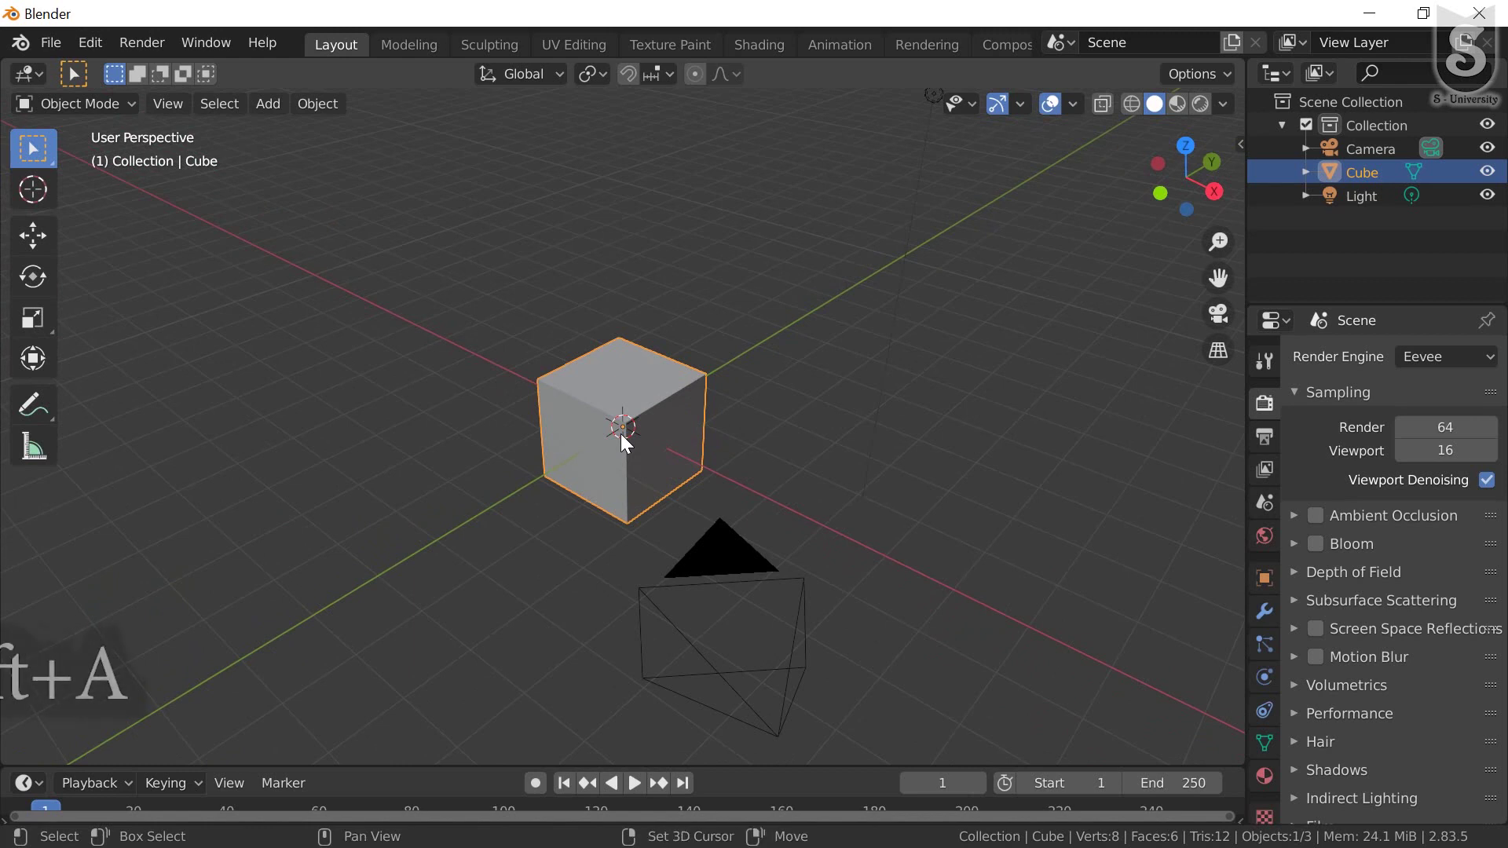
Add a mesh plane and scale it up into a large floor under the cube
key(shift+a)
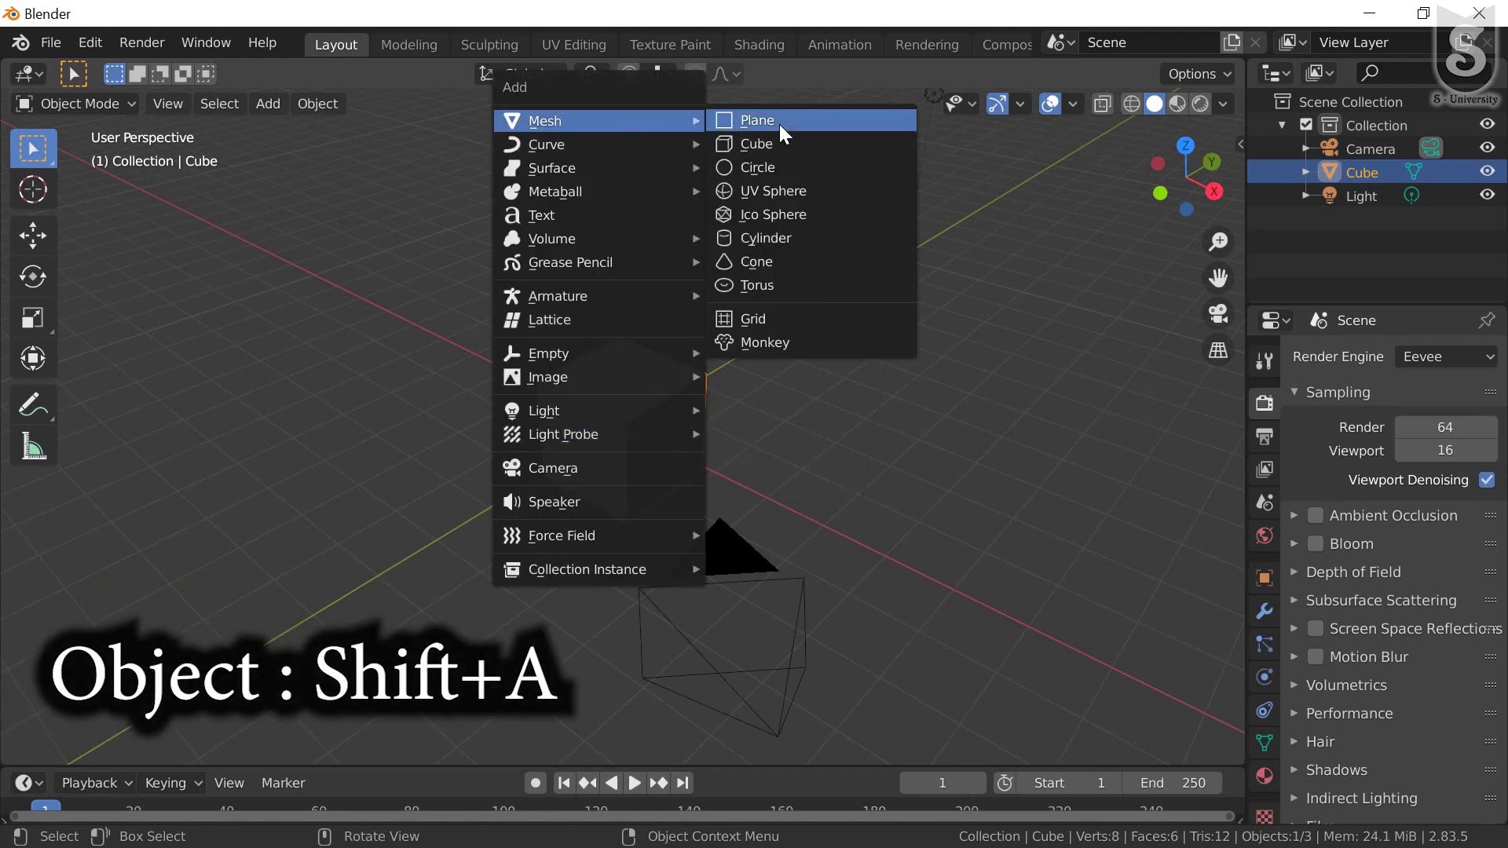
click(778, 123)
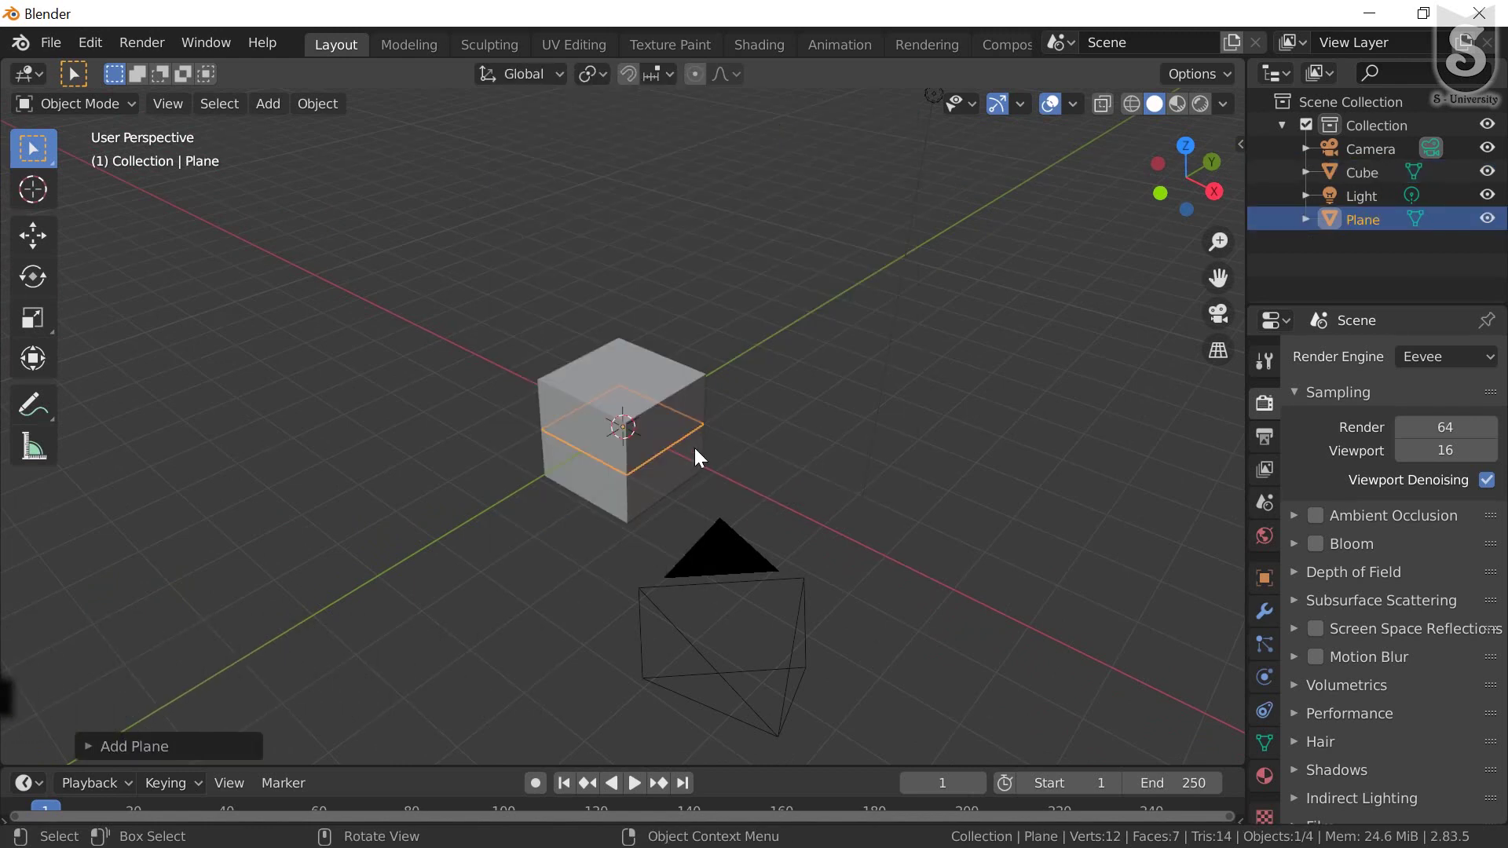
key(s)
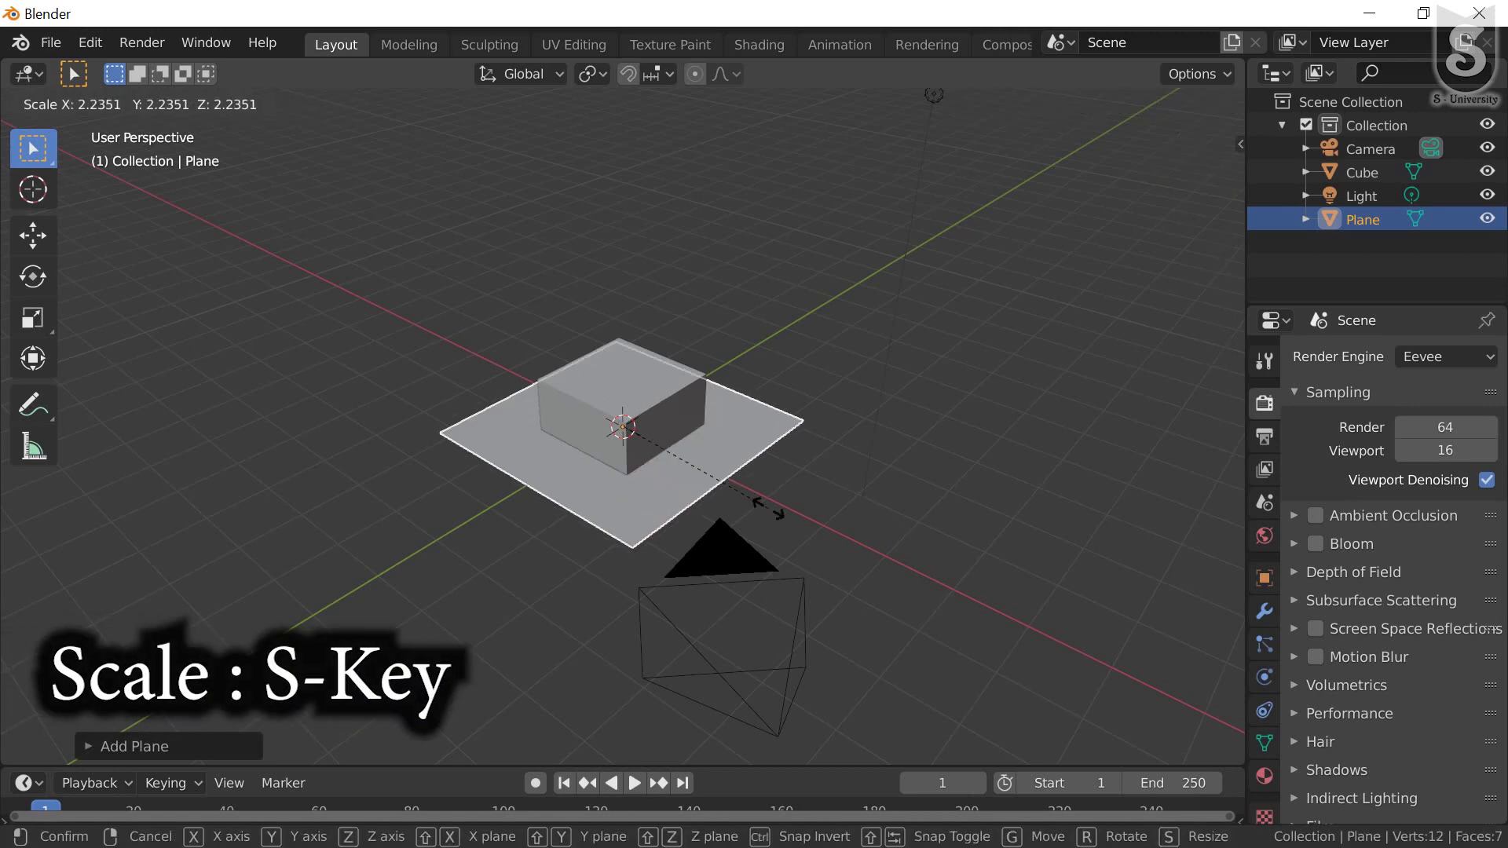
click(1014, 697)
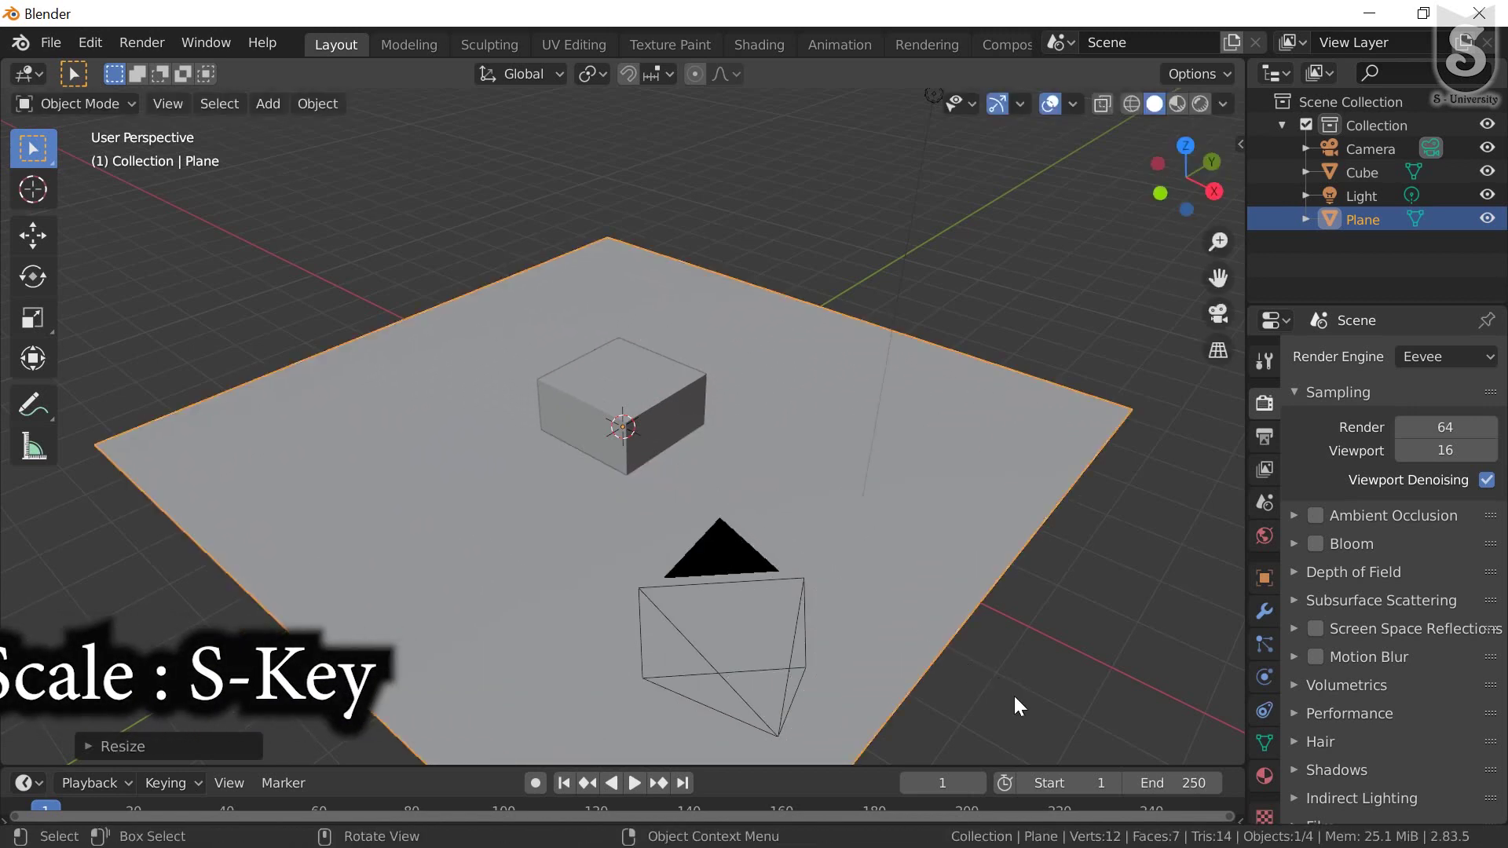
scroll(891, 585, down, 3)
scroll(700, 523, up, 2)
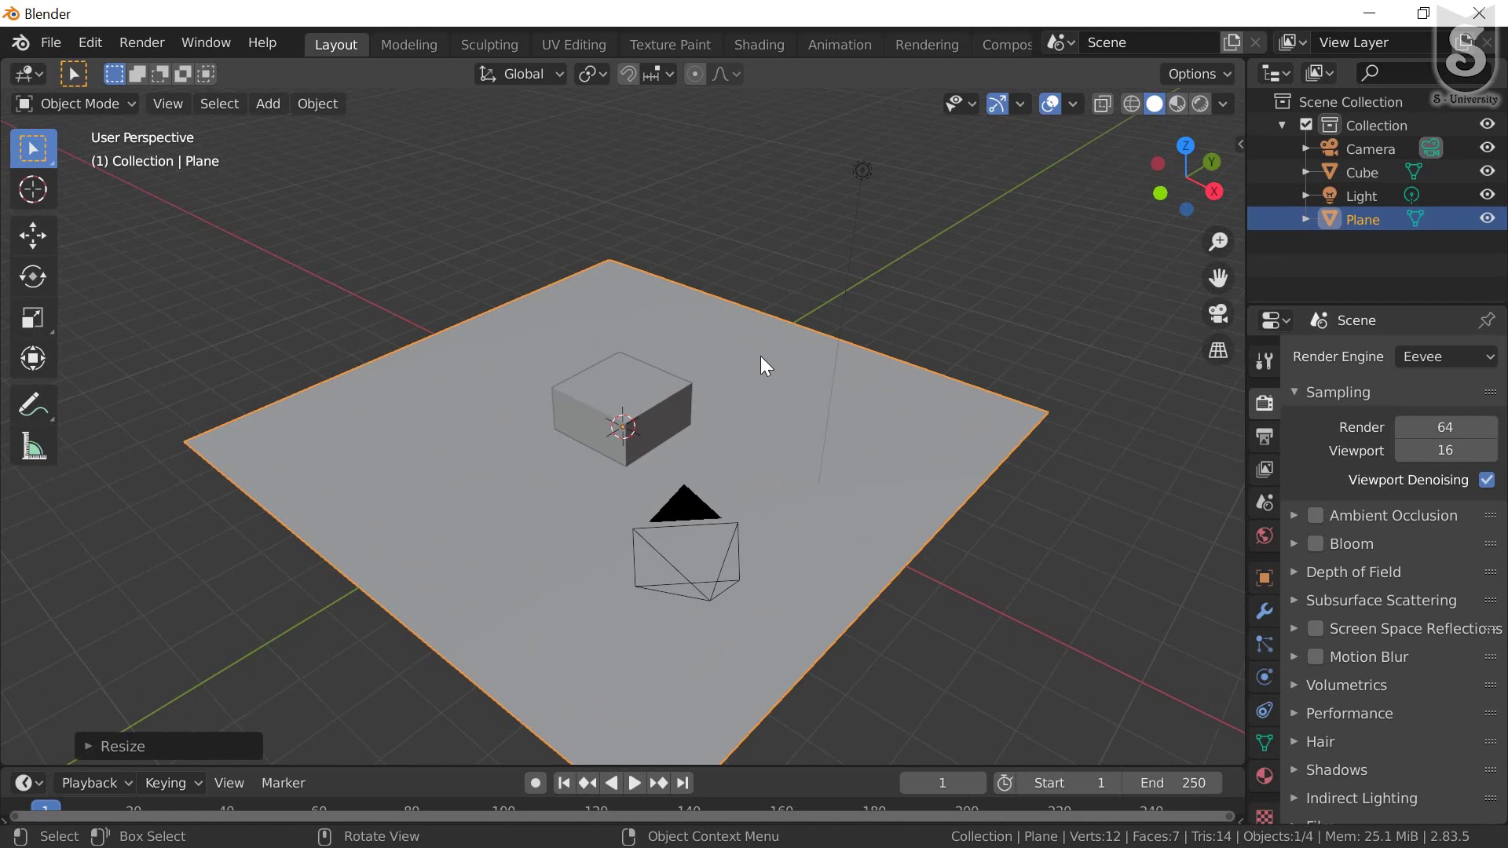
Switch to Rendered shading and test-move the light to shift the cube's shadow, then select the cube
click(862, 171)
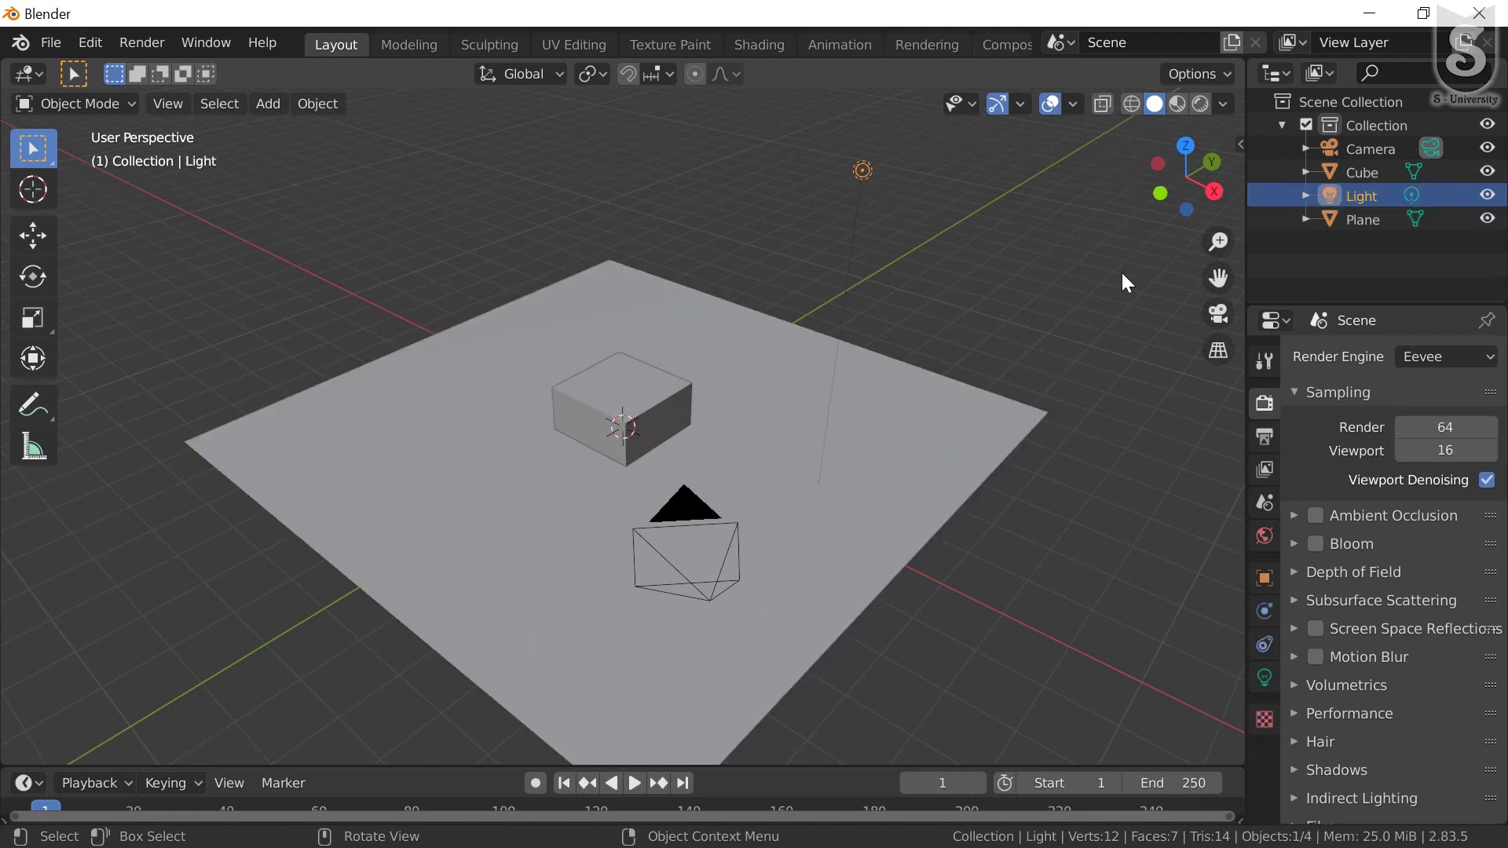
click(1201, 103)
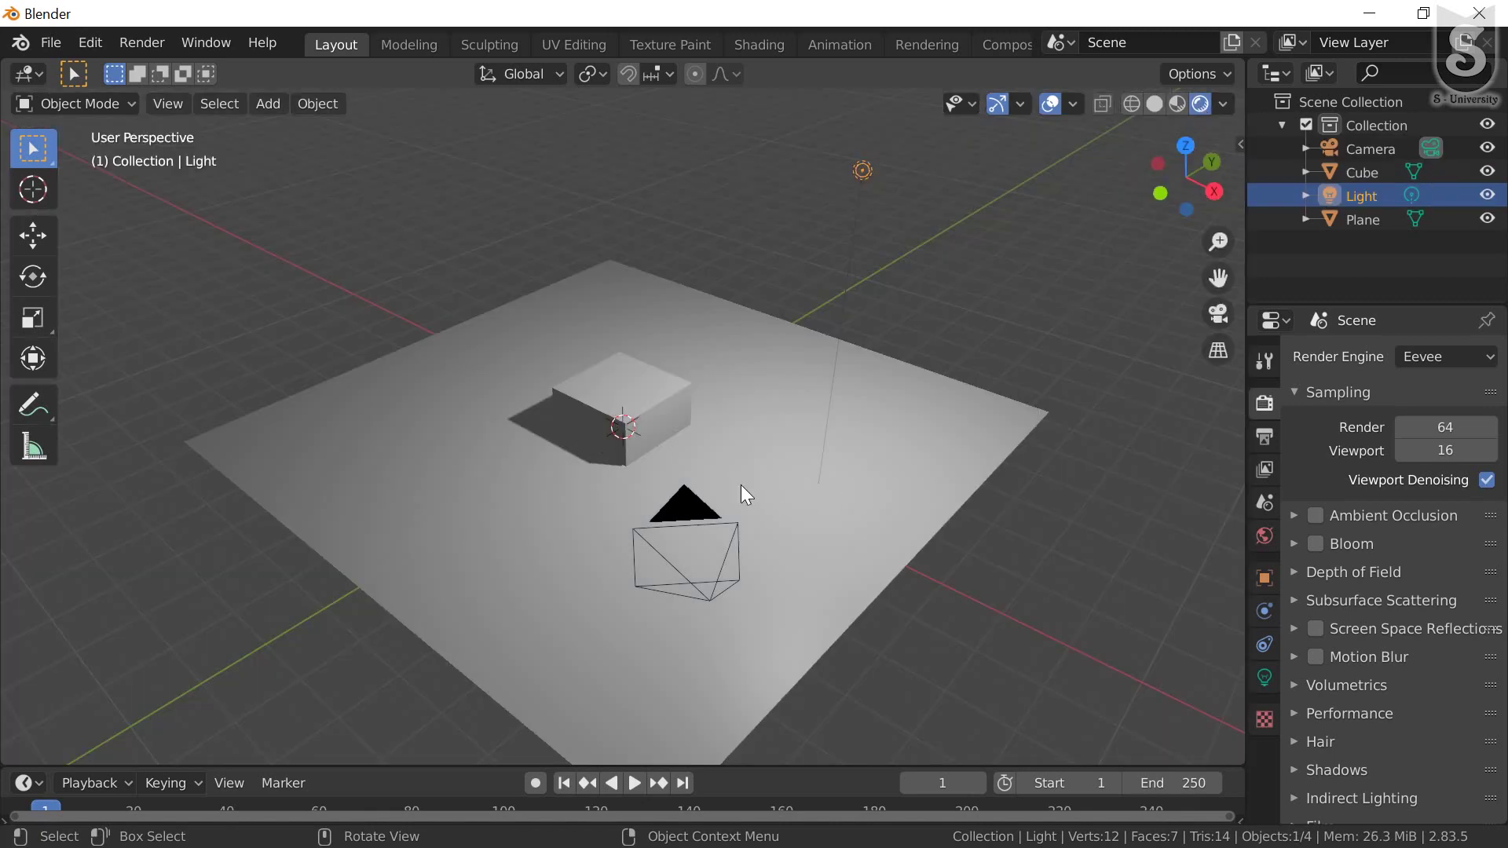
middle_drag(741, 495, 675, 432)
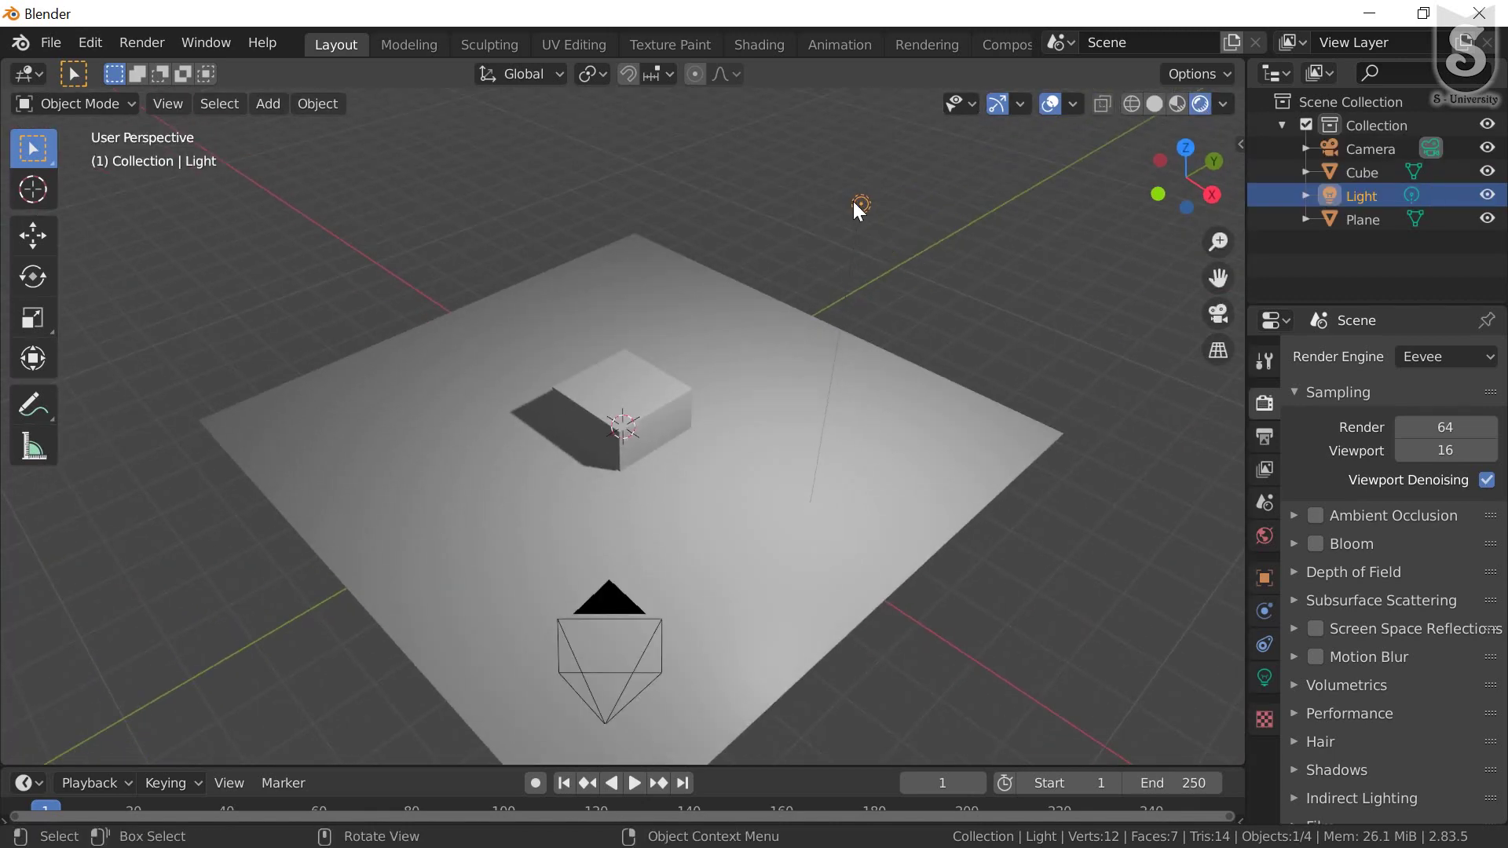
key(g)
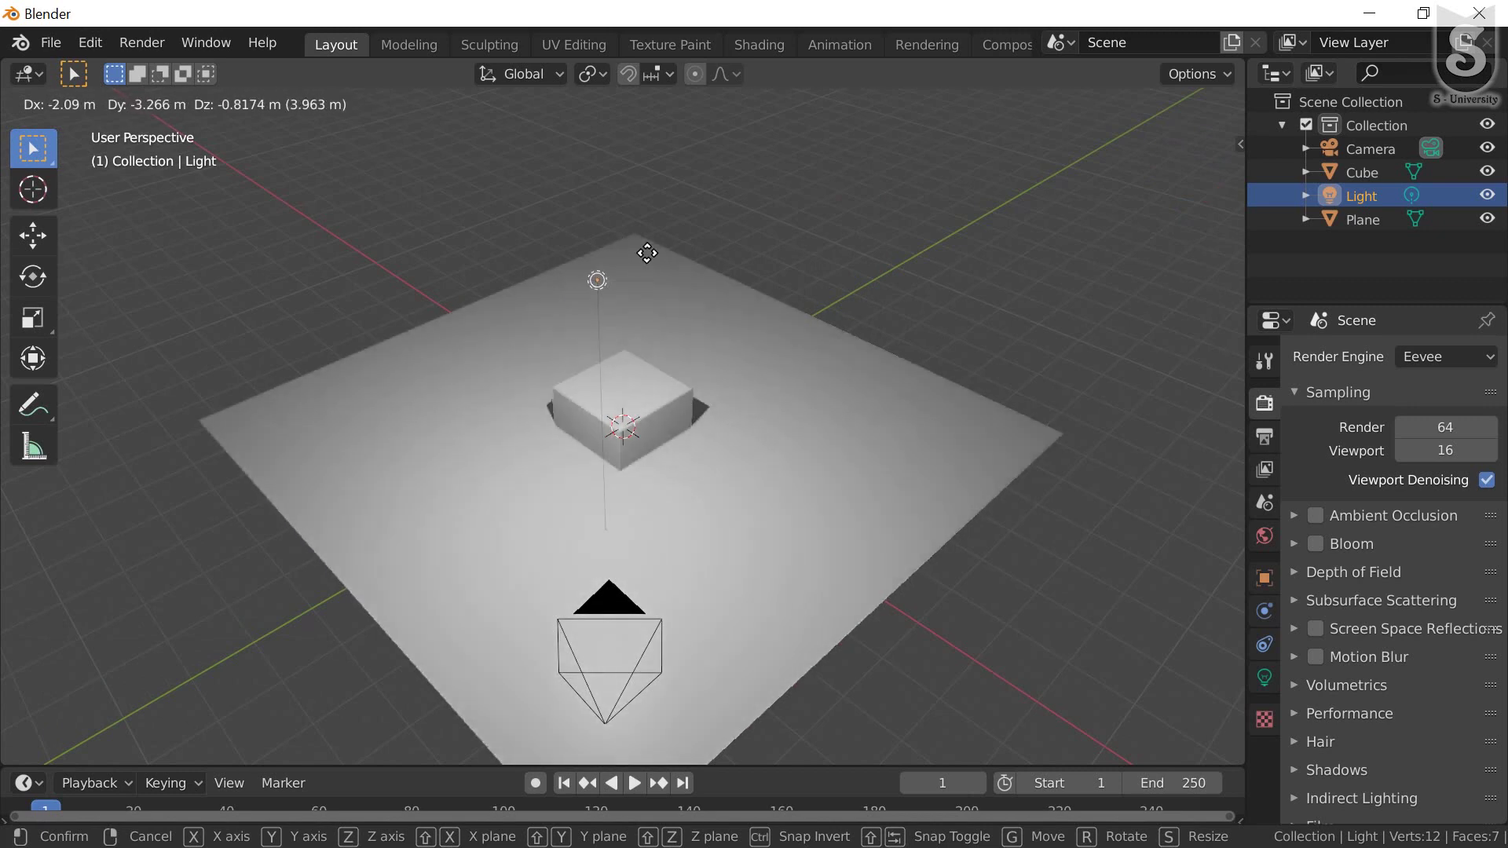
click(986, 250)
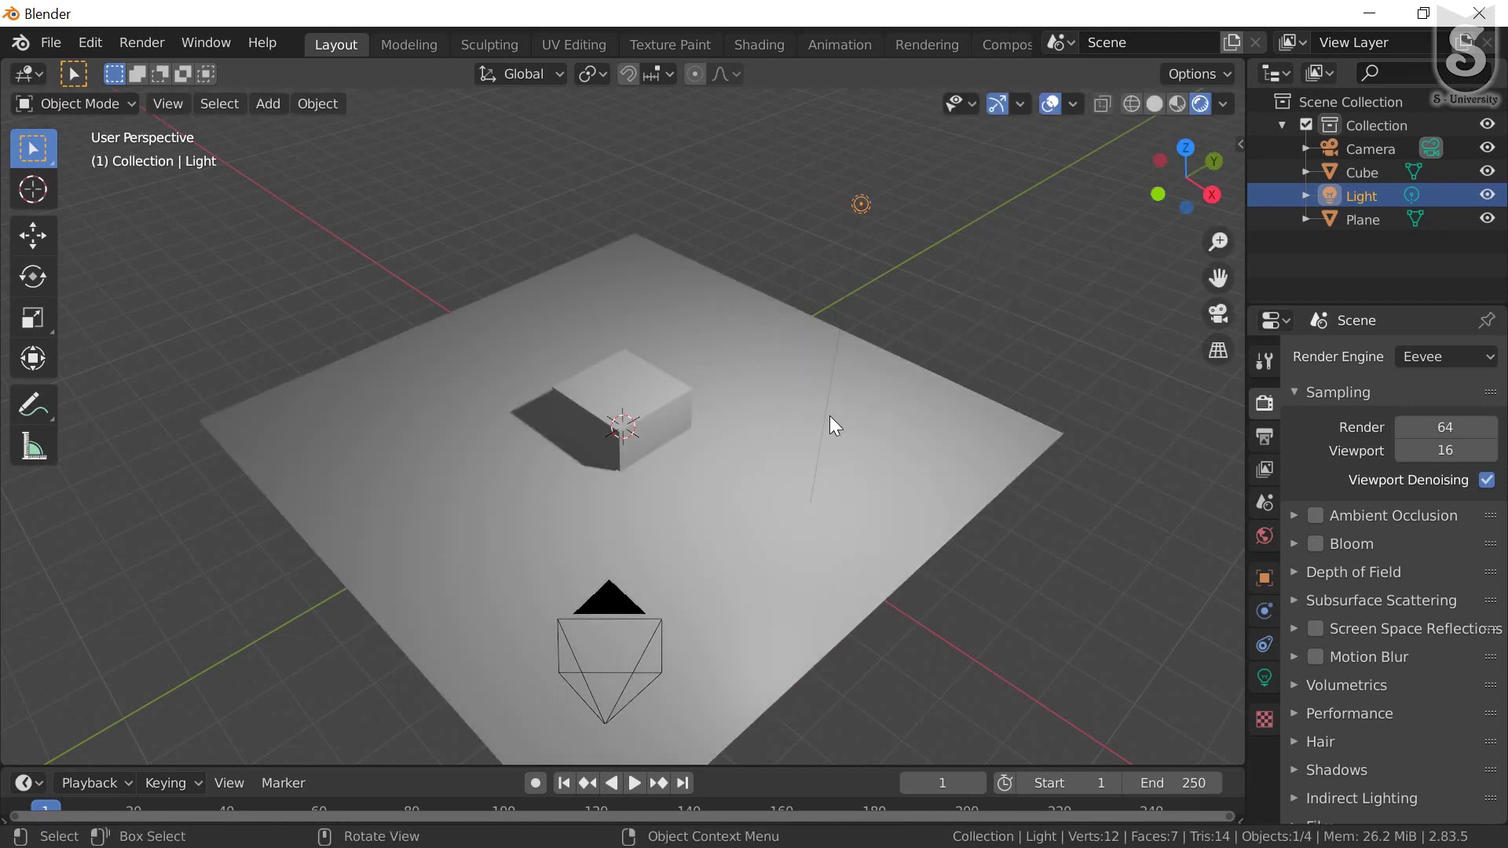
mouse_move(785, 541)
middle_down()
mouse_move(712, 415)
mouse_move(739, 478)
mouse_move(672, 424)
mouse_move(651, 449)
middle_up()
click(639, 391)
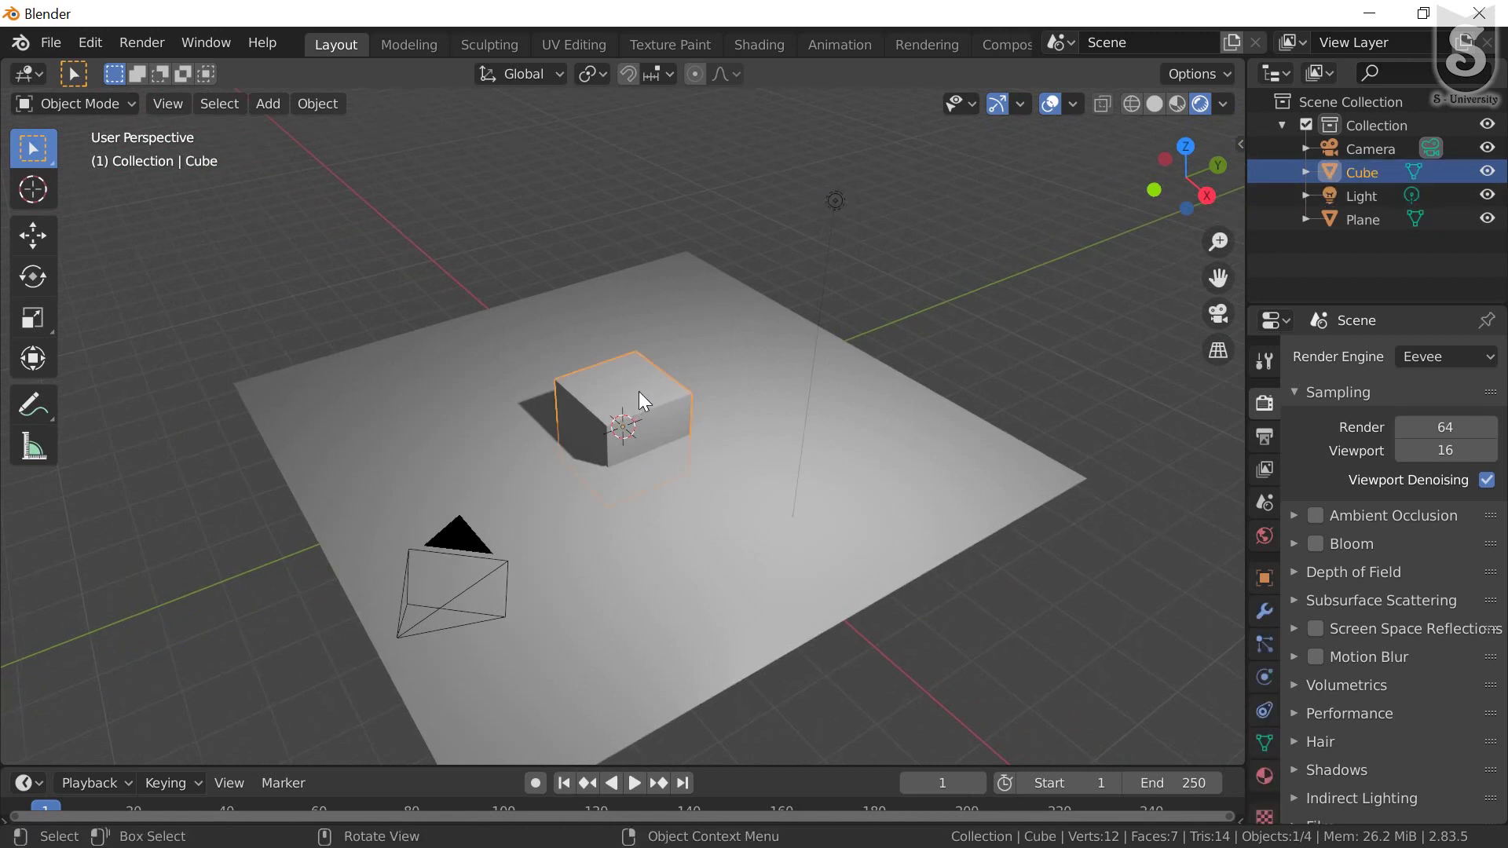
Move the cube straight up along Z and trackball-rotate it to a tilted angle
key(g)
key(z)
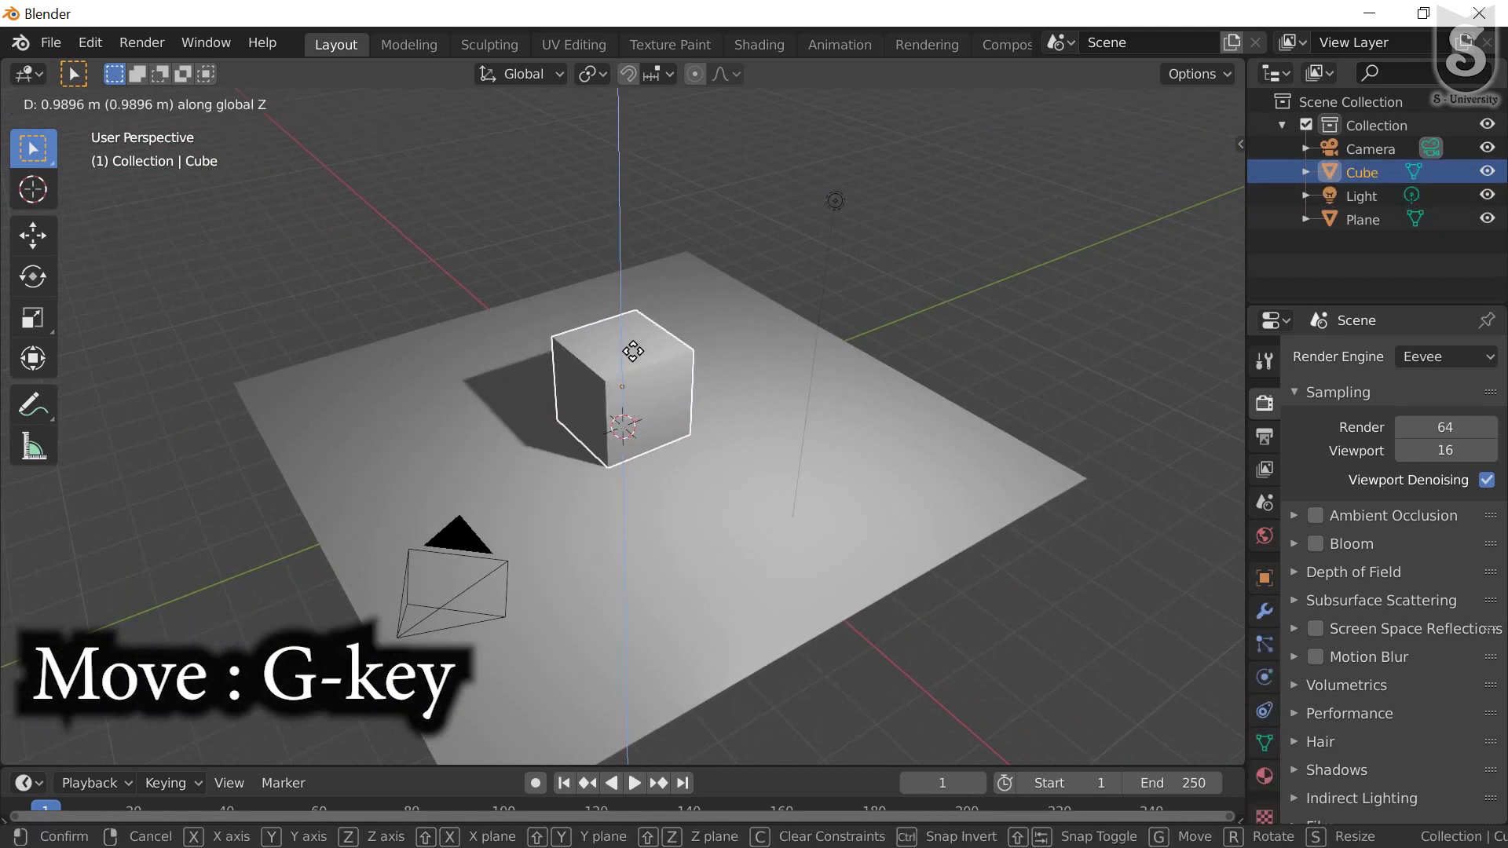
click(632, 357)
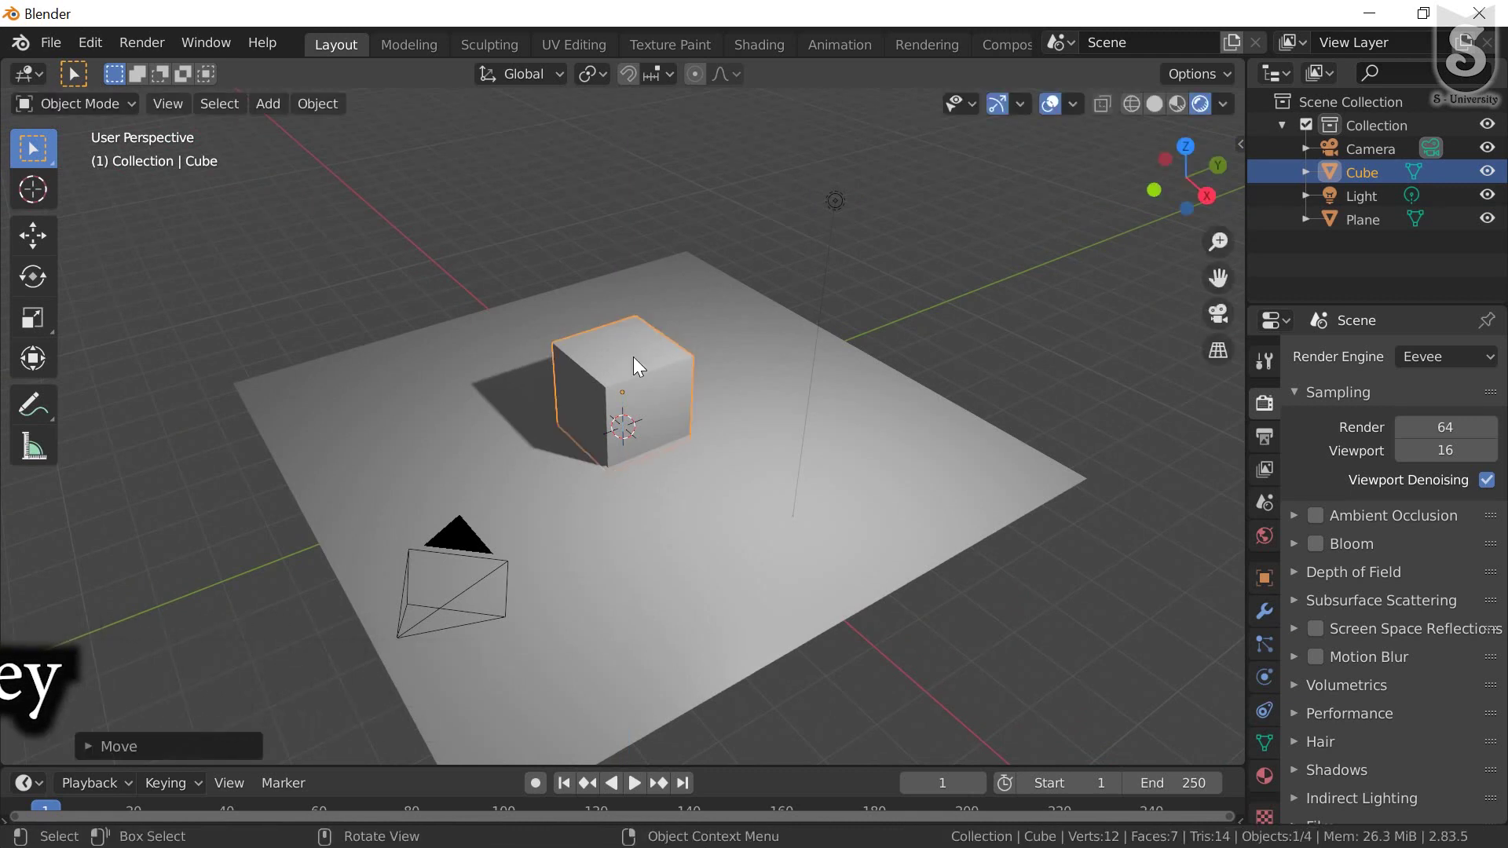
key(r)
key(r)
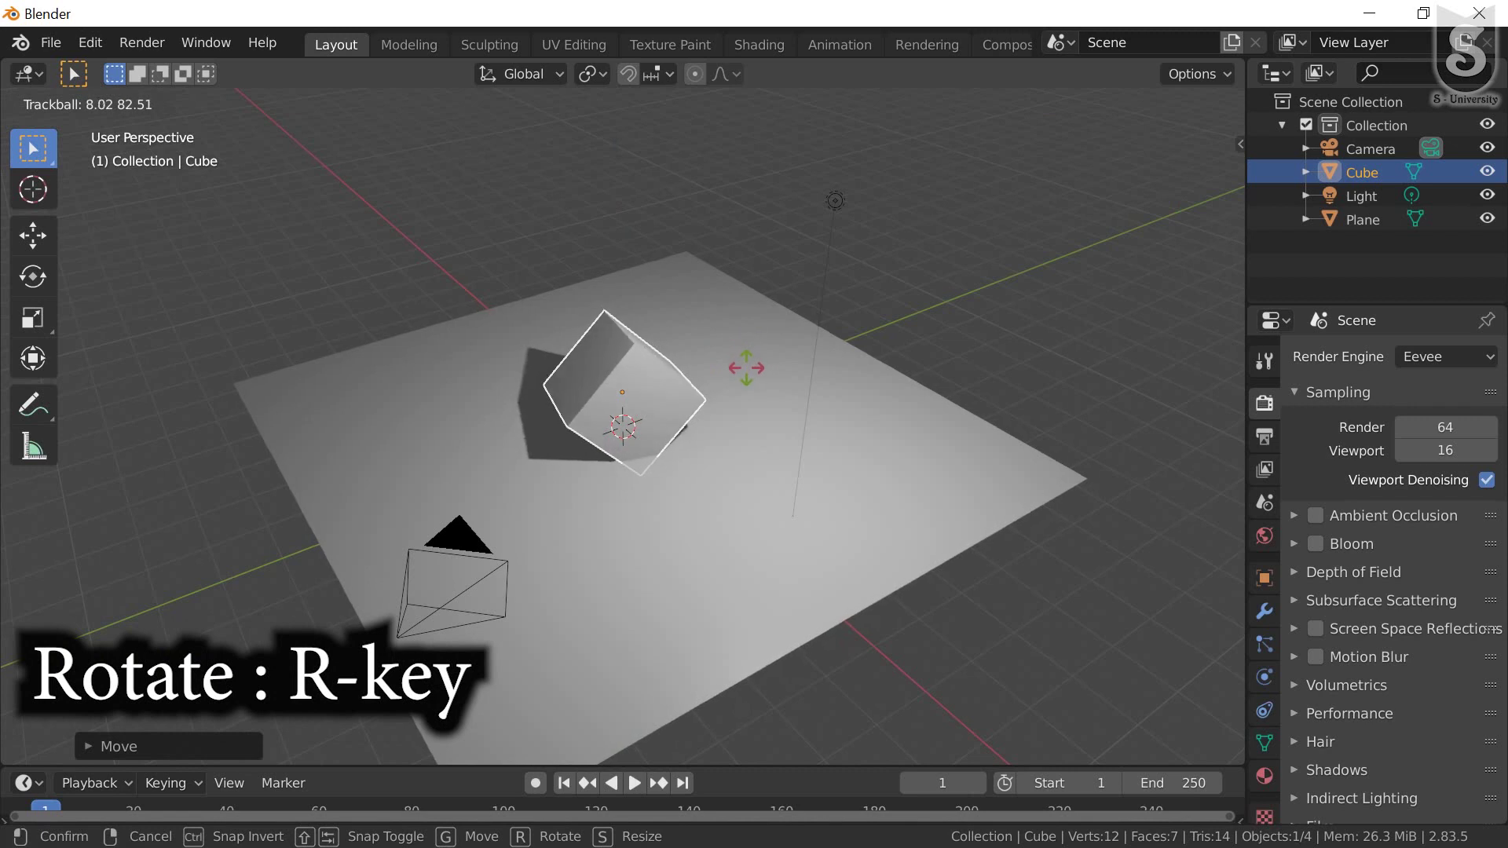
click(868, 253)
click(836, 203)
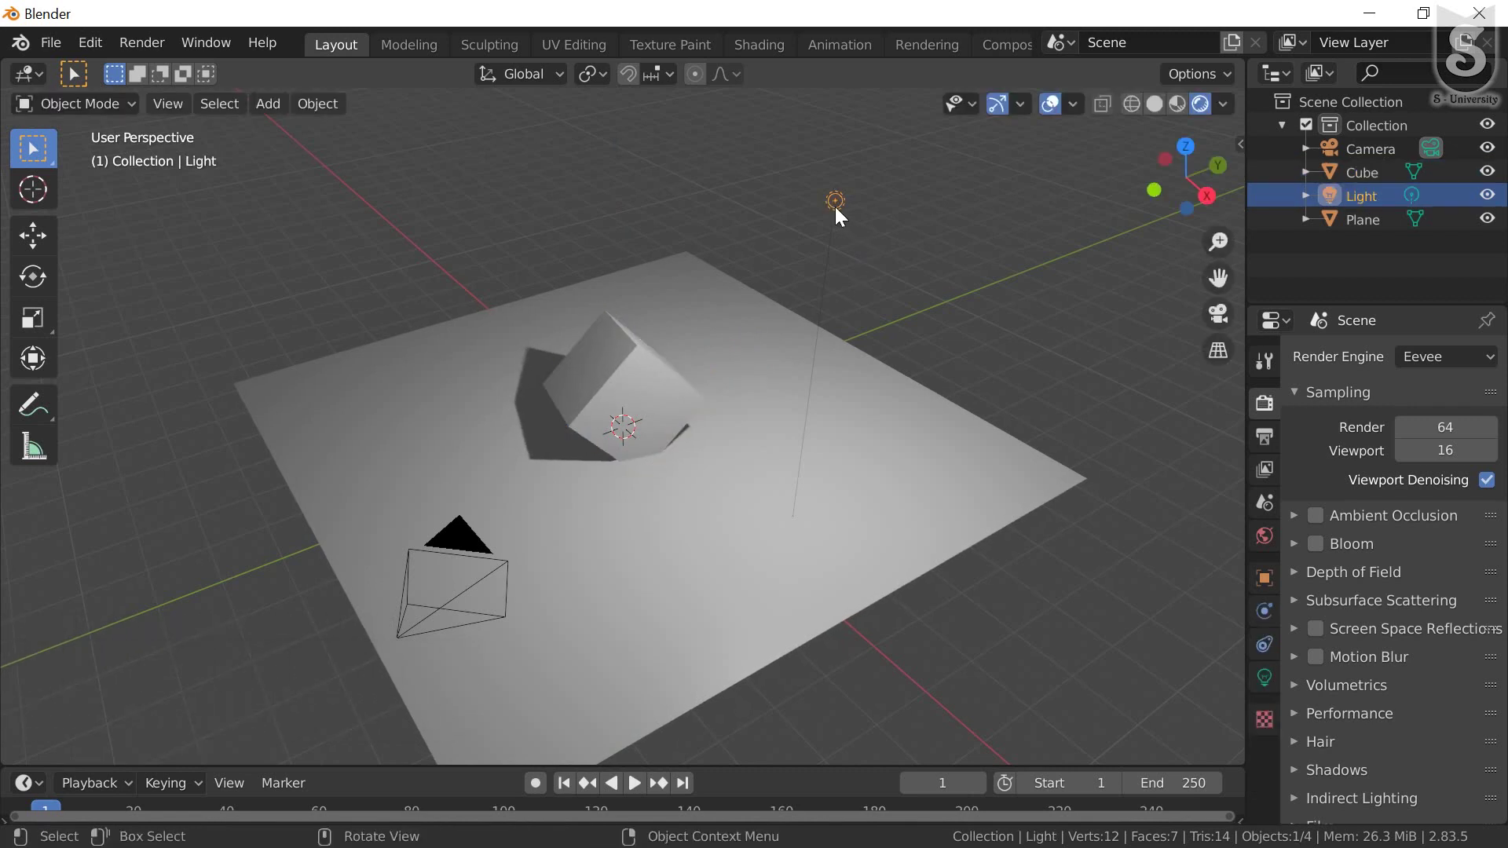
mouse_move(737, 429)
middle_down()
mouse_move(675, 390)
mouse_move(745, 466)
middle_up()
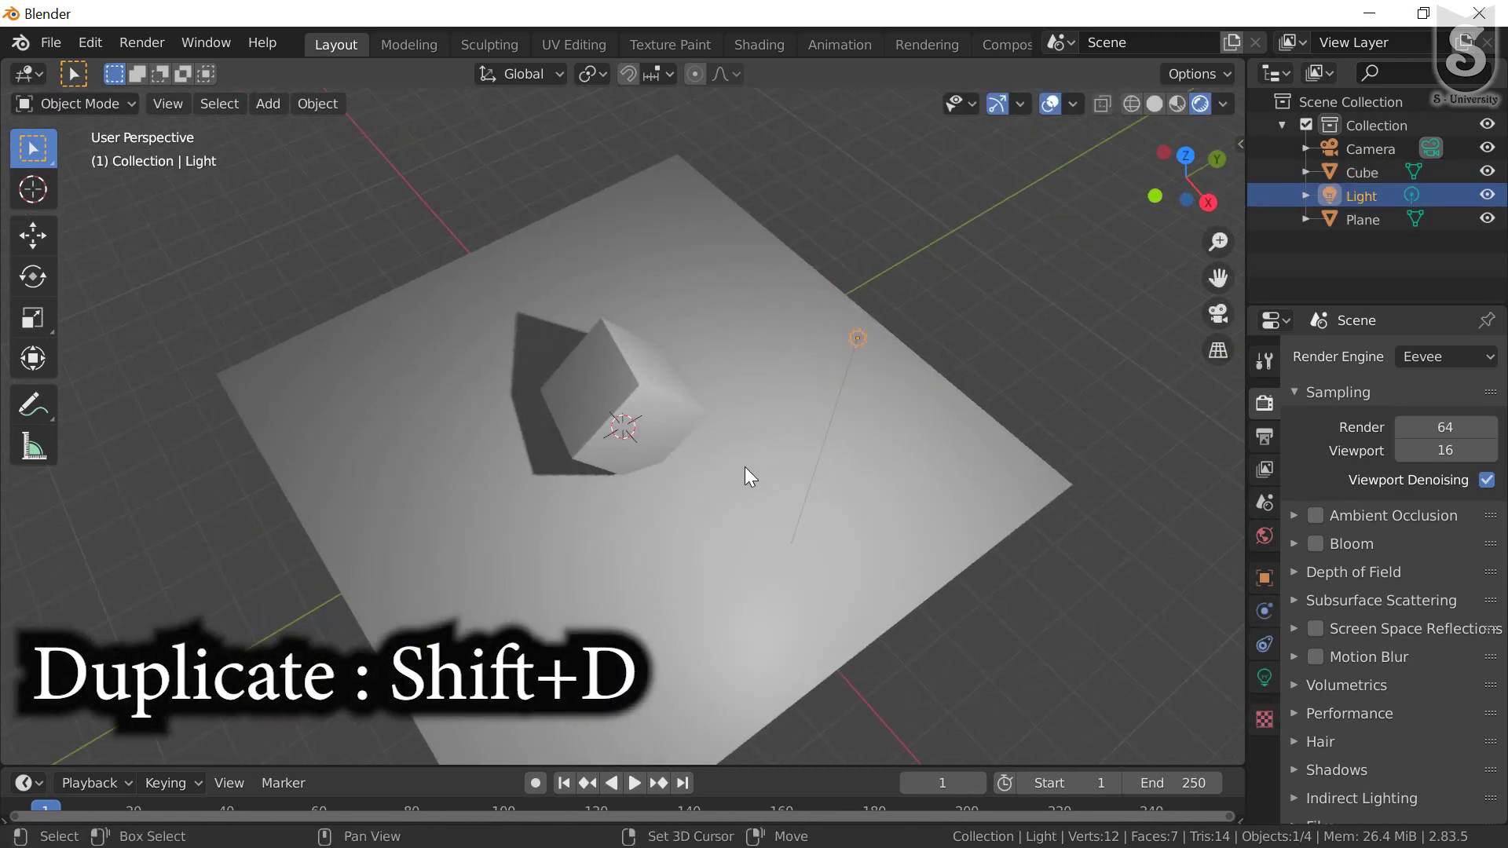
Duplicate the light as Light.001, place it left of the plane, and view both shadows
key(shift+d)
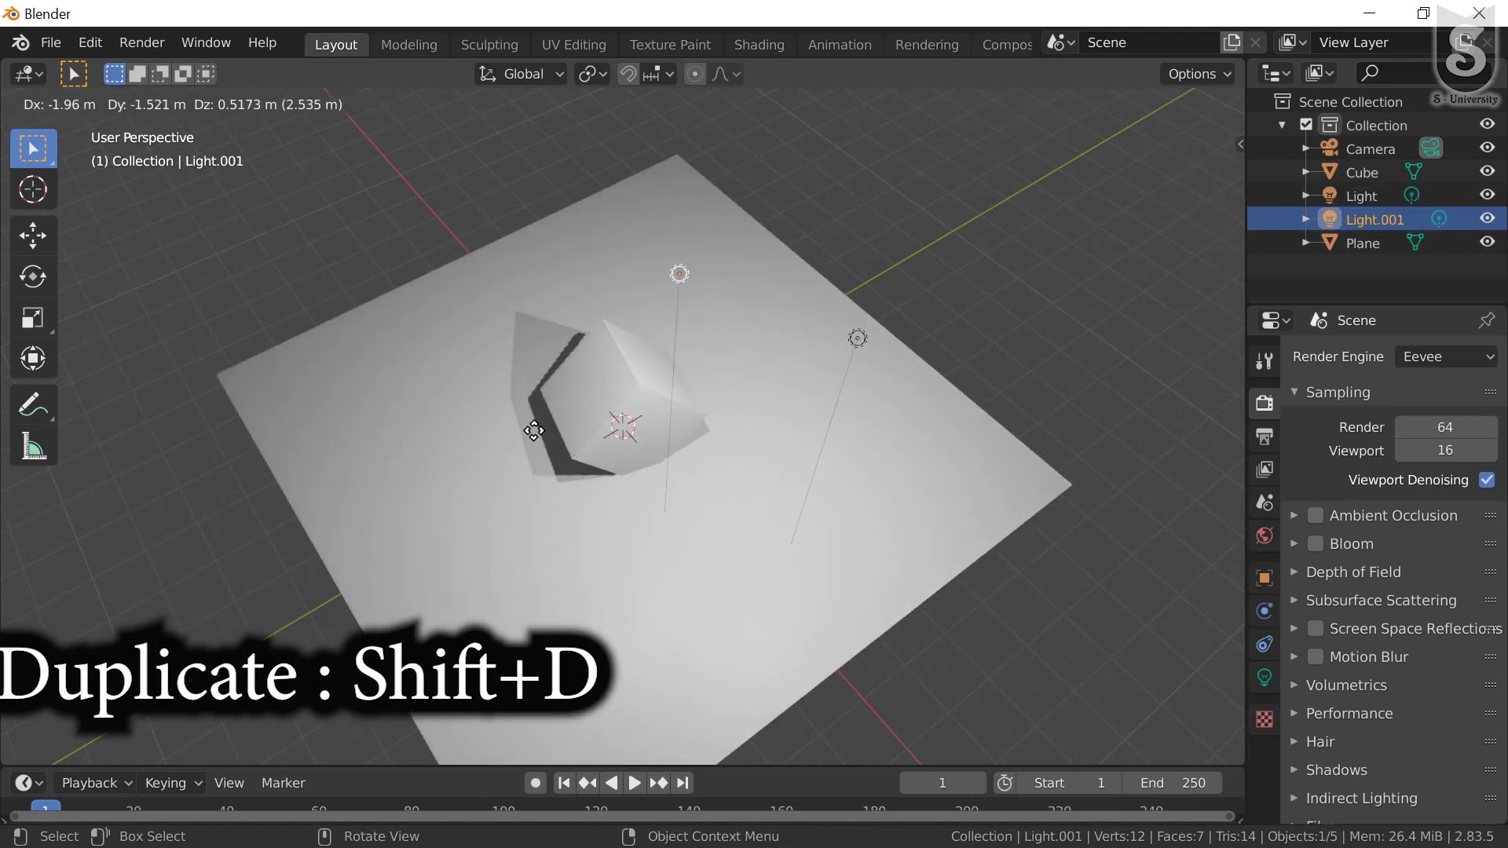
click(218, 448)
mouse_move(215, 457)
middle_down()
mouse_move(560, 433)
mouse_move(587, 406)
middle_up()
middle_drag(488, 447, 698, 468)
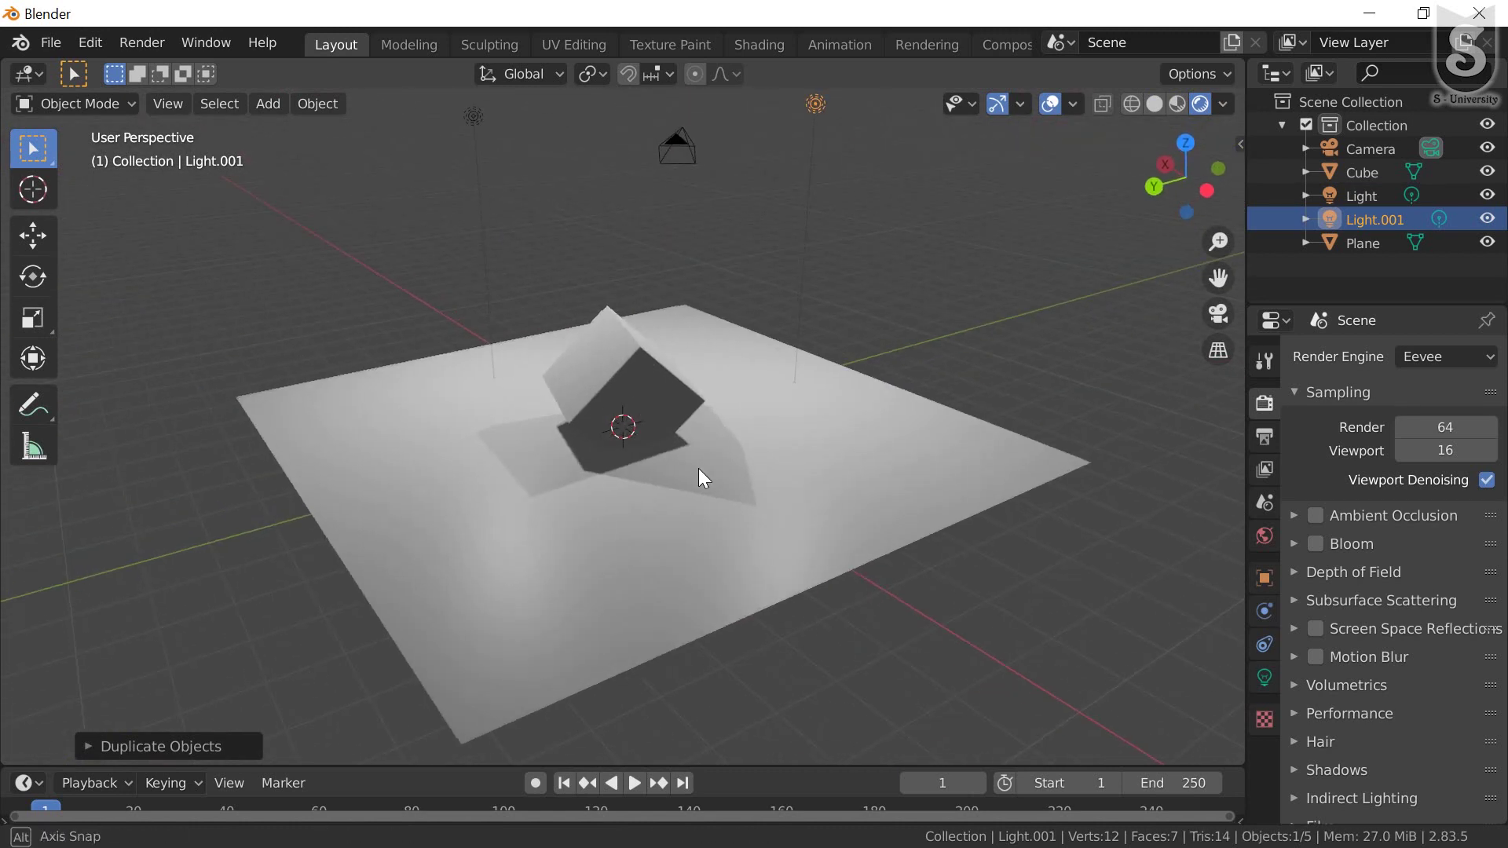
scroll(612, 445, up, 3)
scroll(637, 453, up, 3)
scroll(594, 486, up, 2)
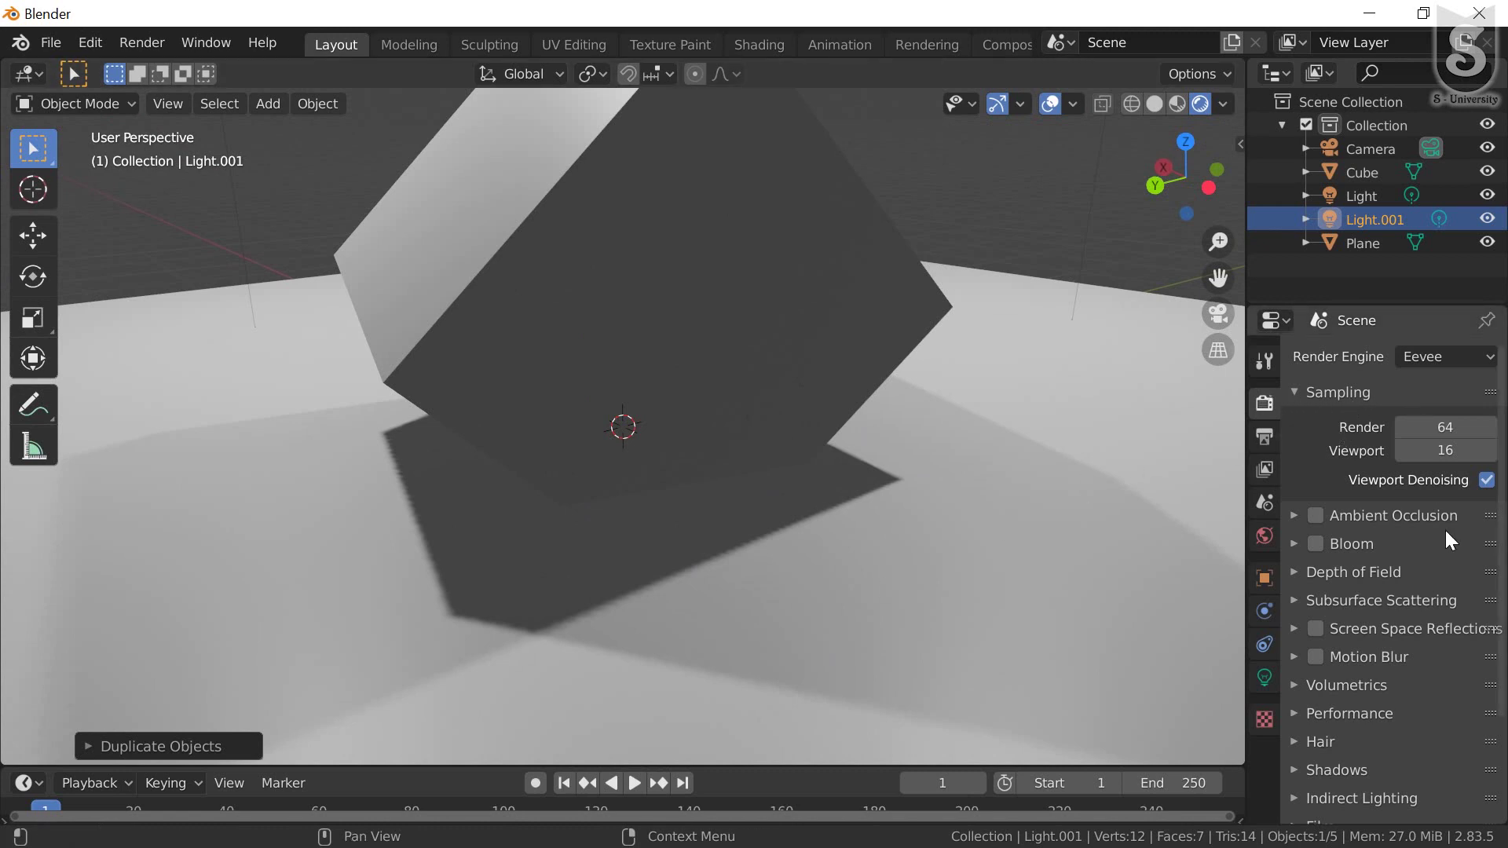
Expand the Shadows panel (Cube Size 512 px, Cascade Size 1024 px) and inspect the shadow edges
scroll(1425, 730, down, 4)
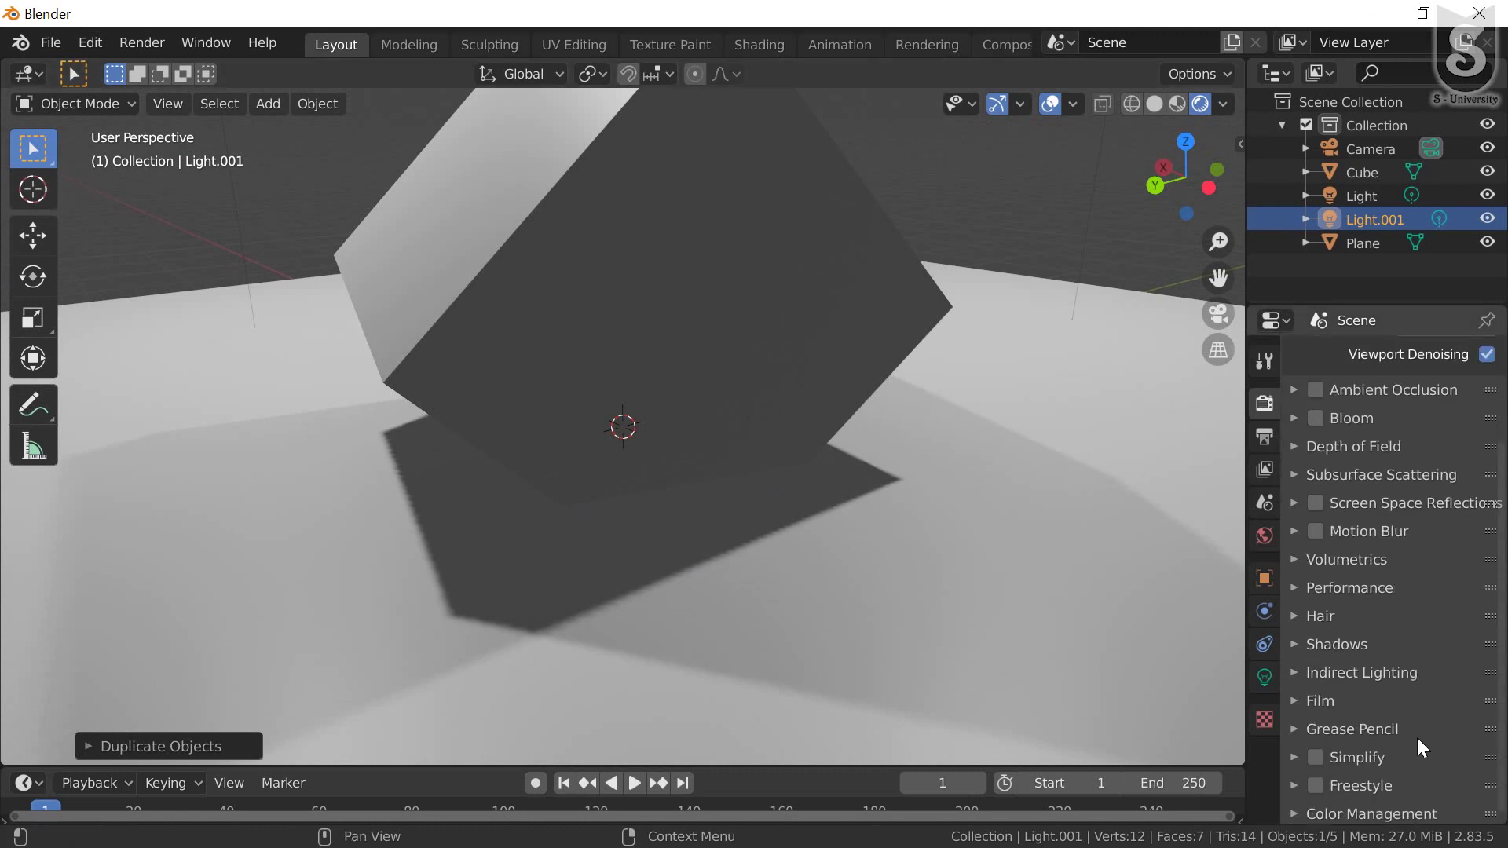
click(1298, 645)
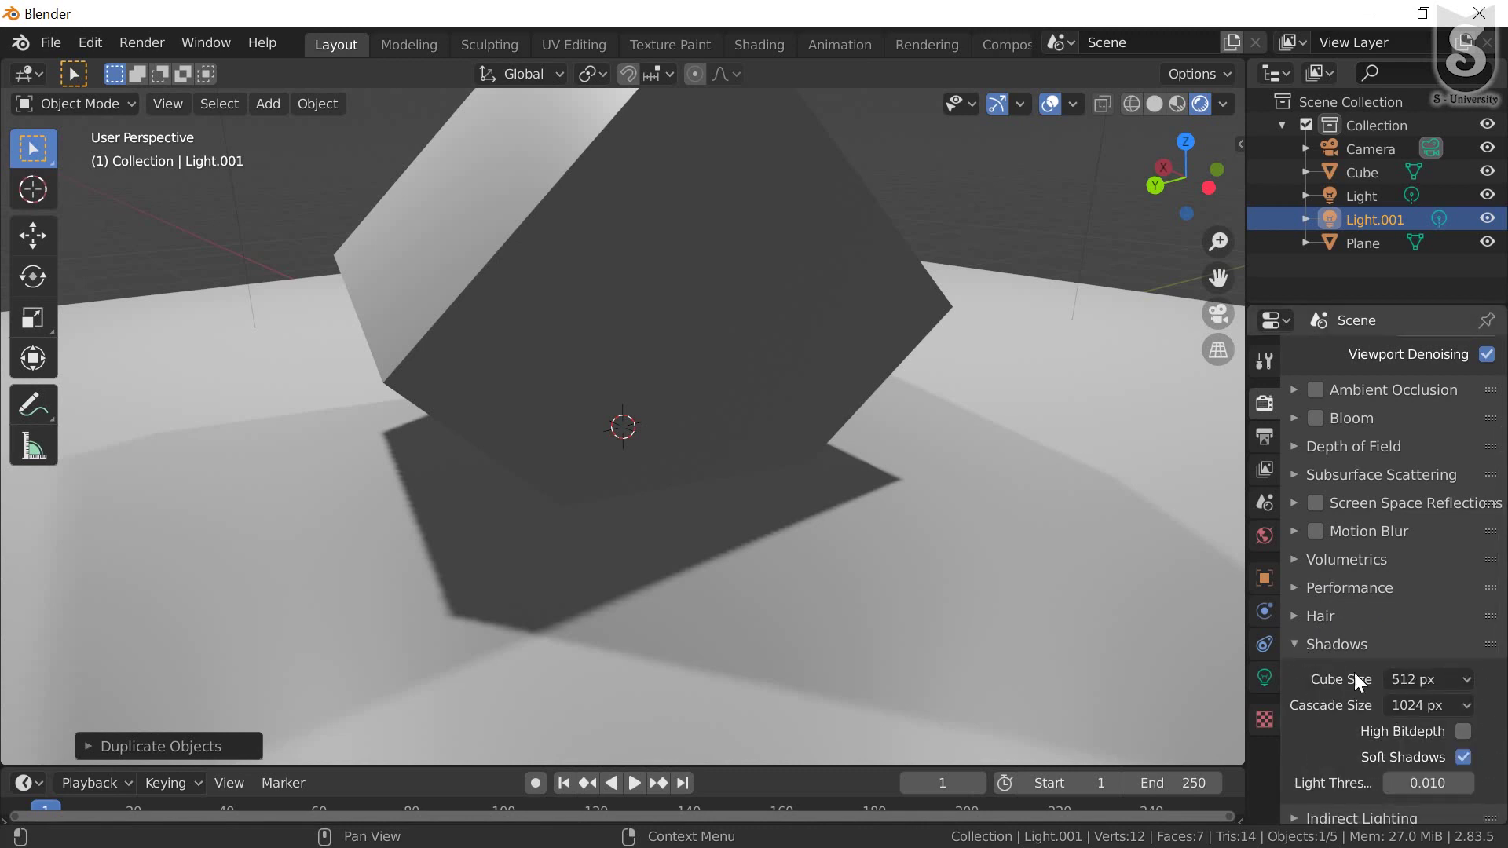
scroll(1358, 707, down, 2)
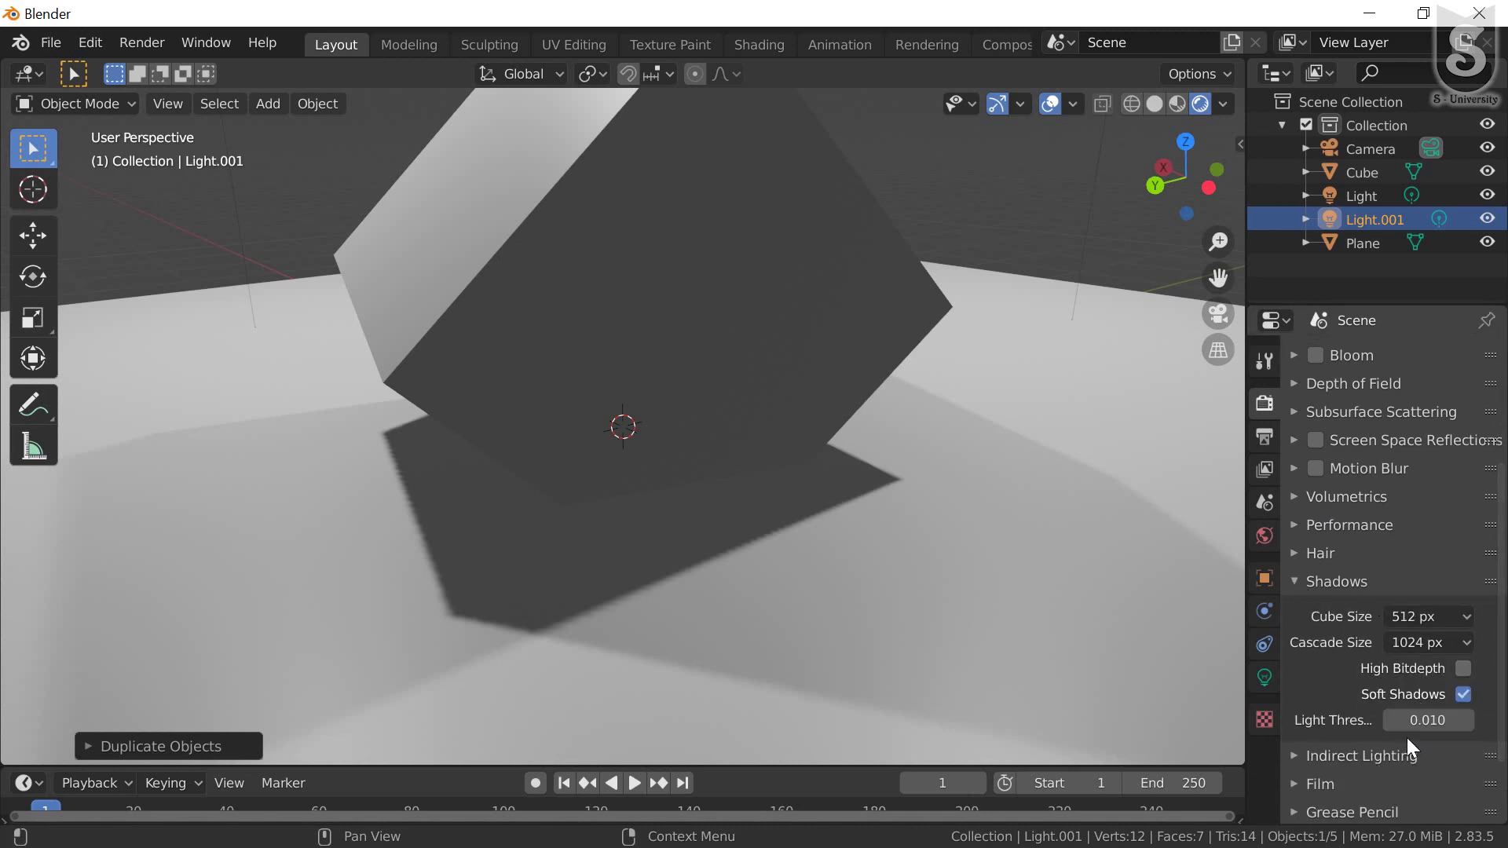
scroll(685, 399, down, 3)
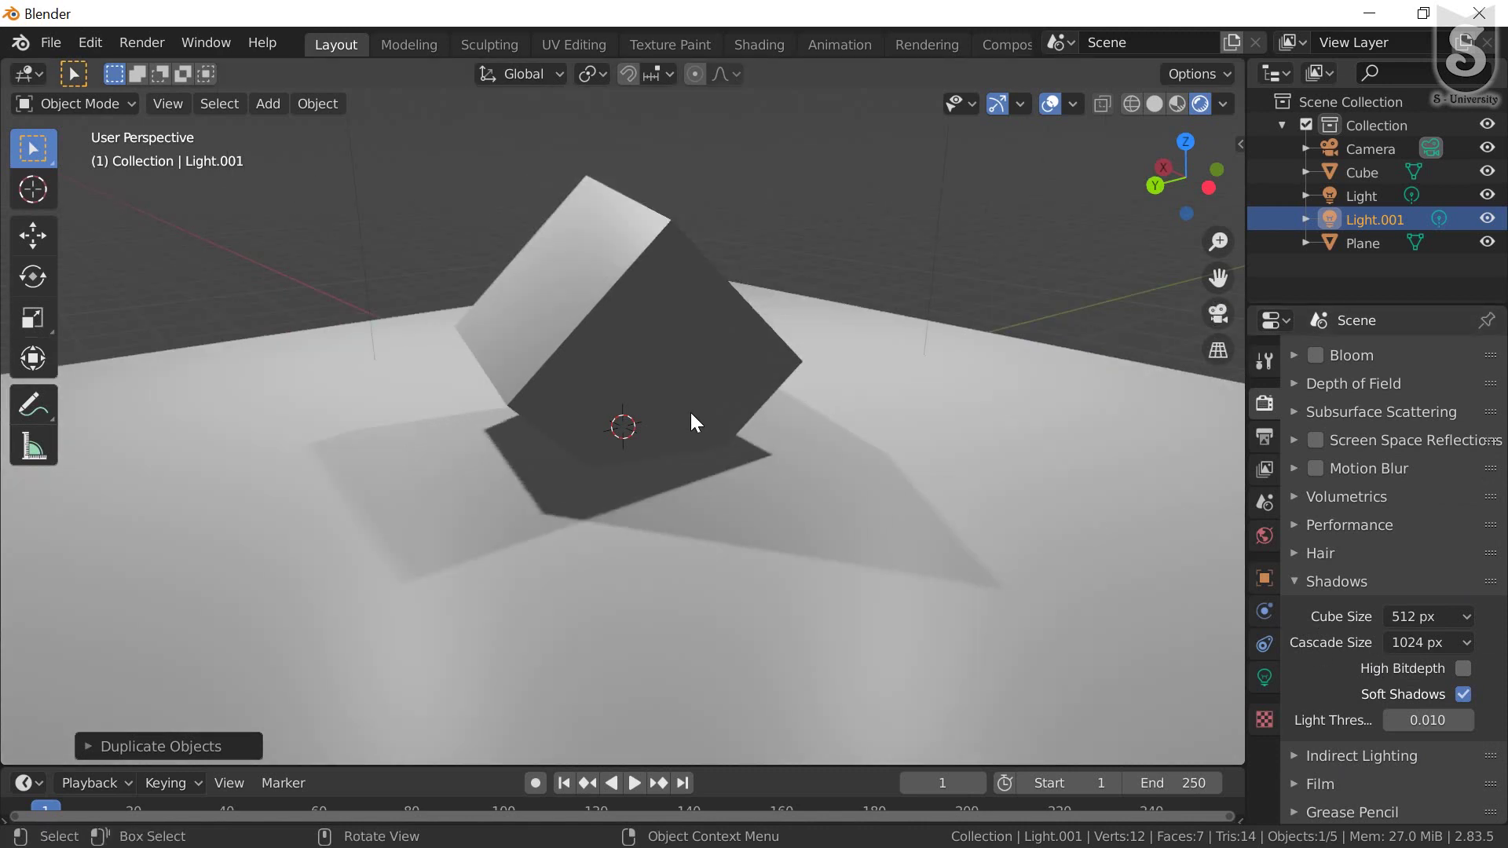
scroll(692, 415, up, 2)
scroll(748, 466, up, 2)
scroll(779, 492, up, 3)
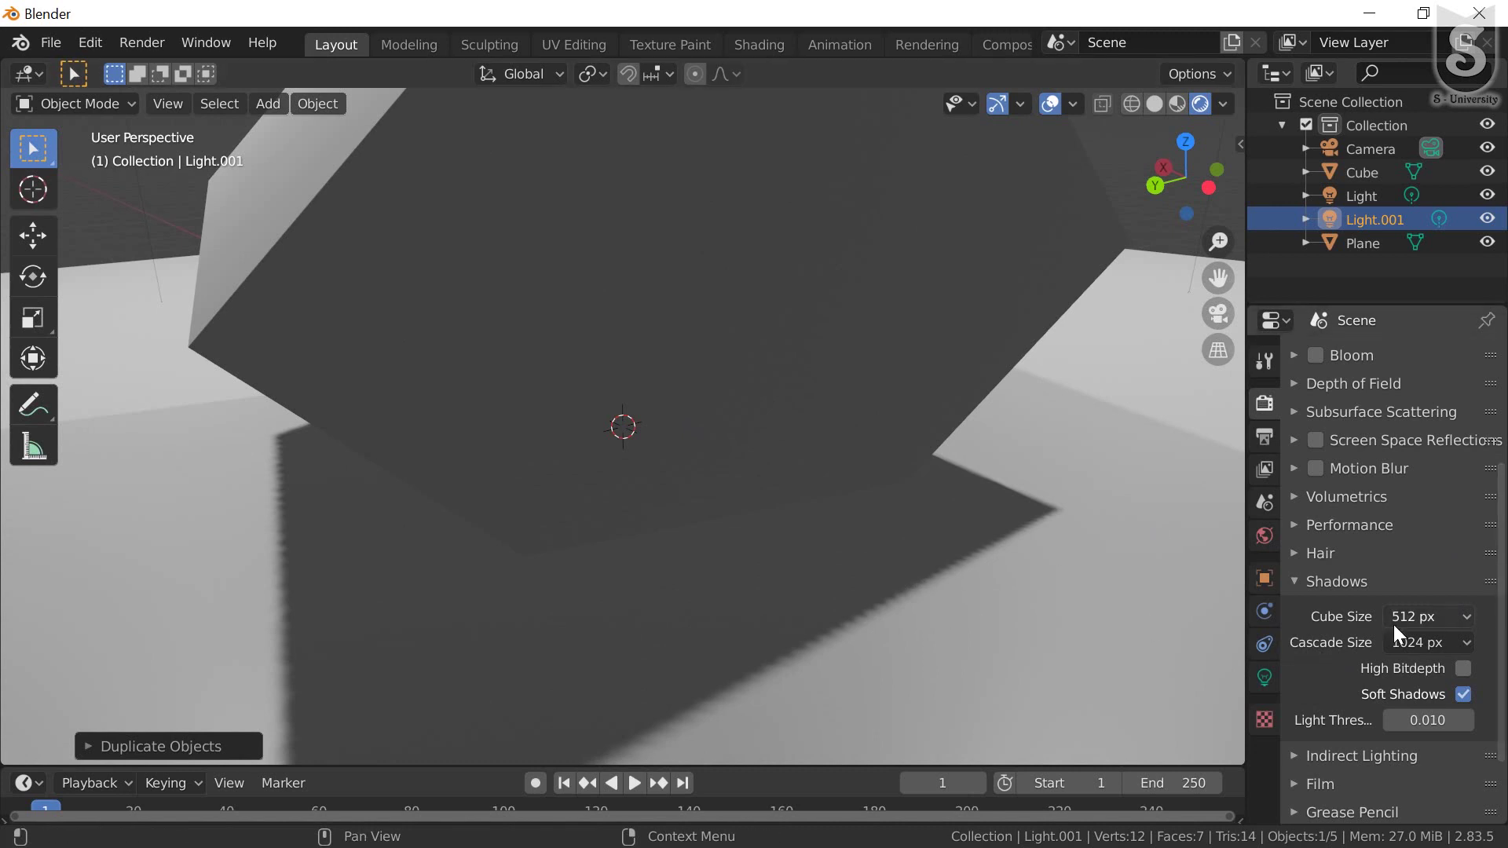
scroll(927, 575, up, 1)
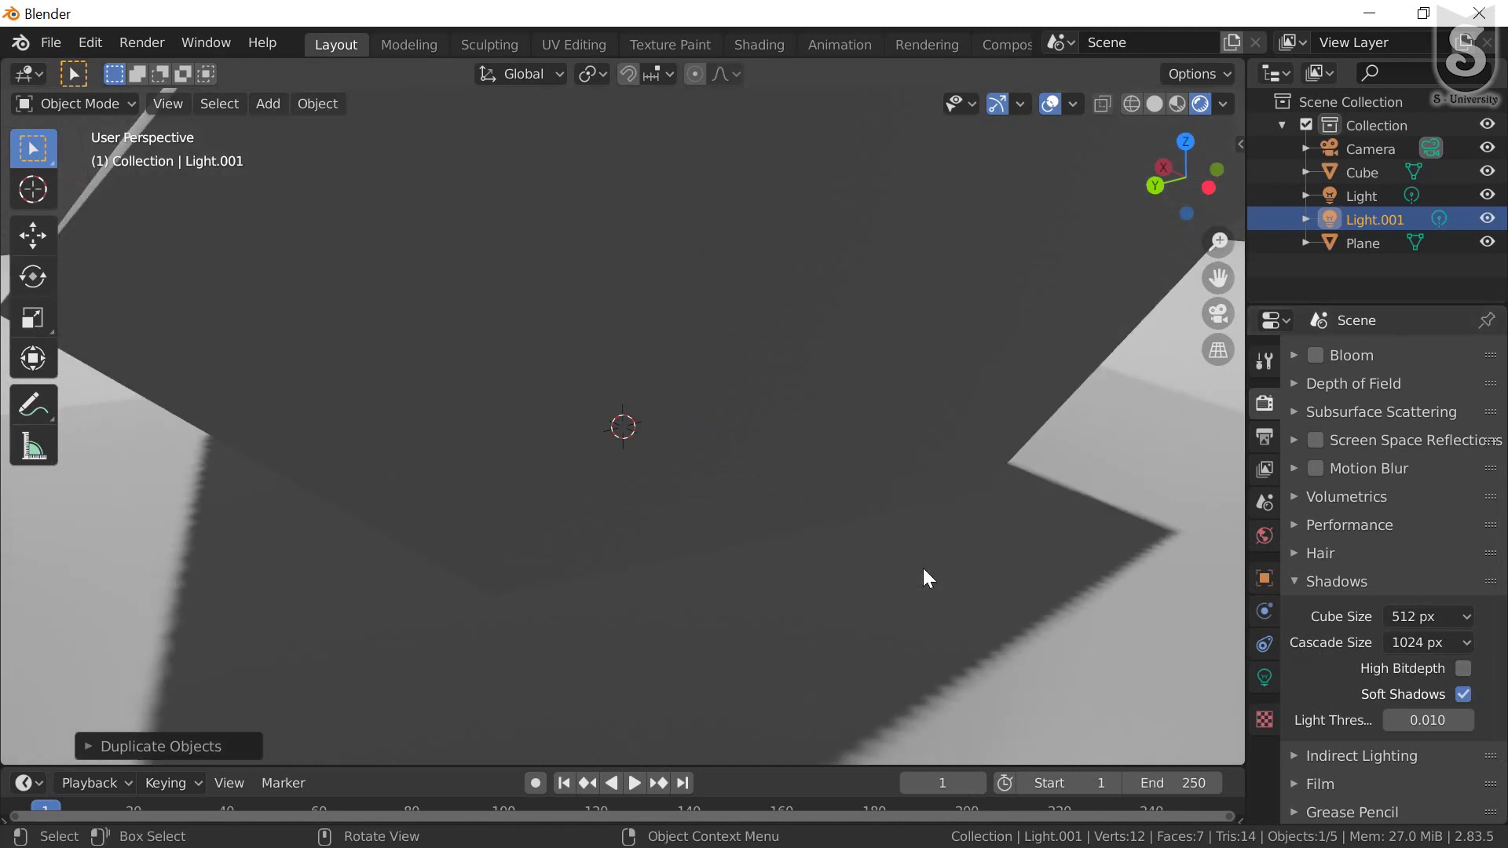
scroll(924, 570, up, 1)
scroll(929, 569, down, 1)
shift+middle_drag(930, 569, 810, 508)
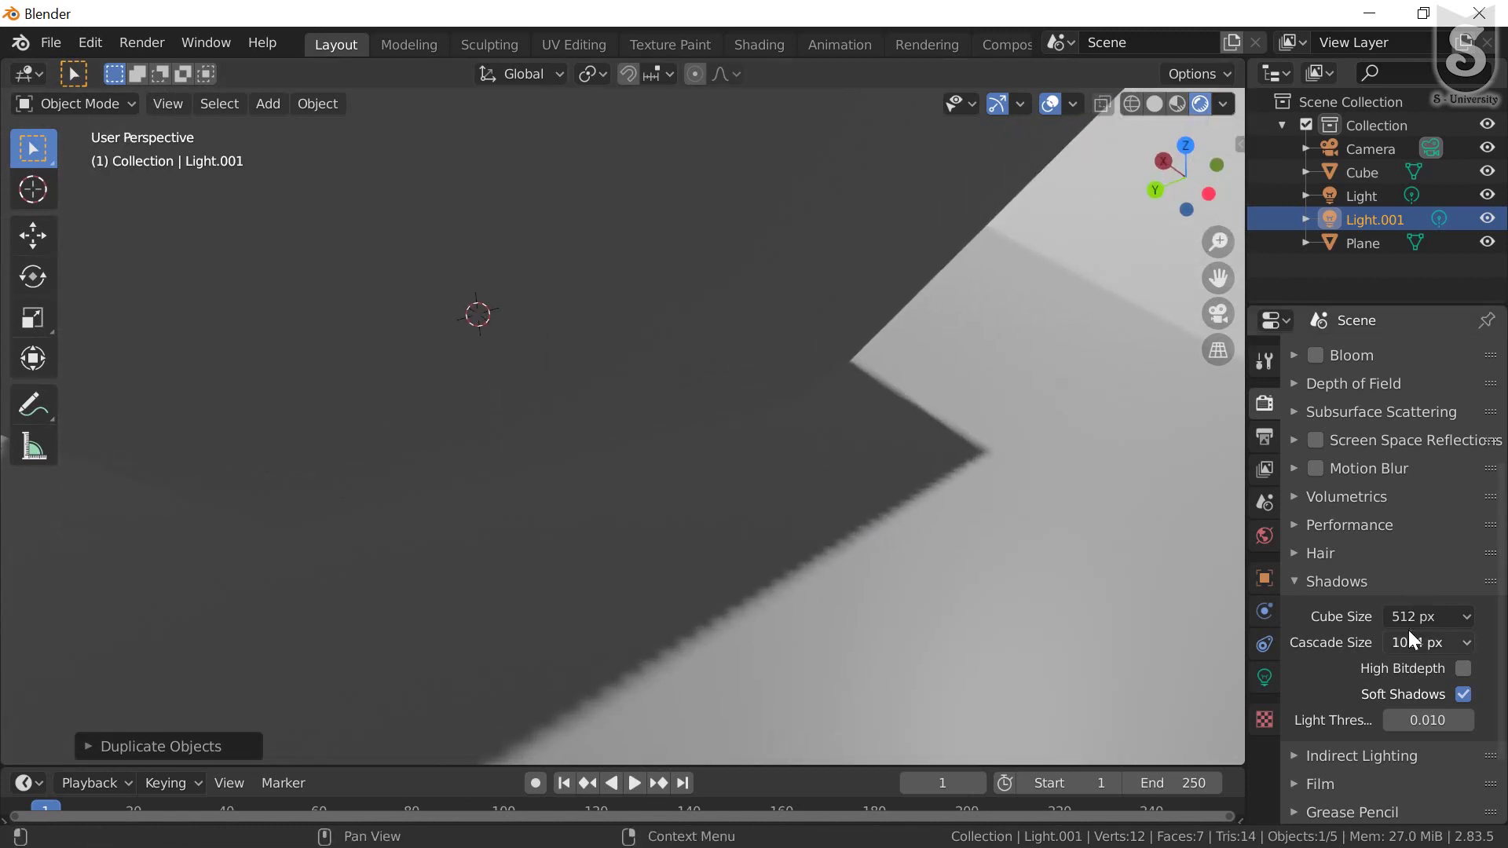
click(1411, 617)
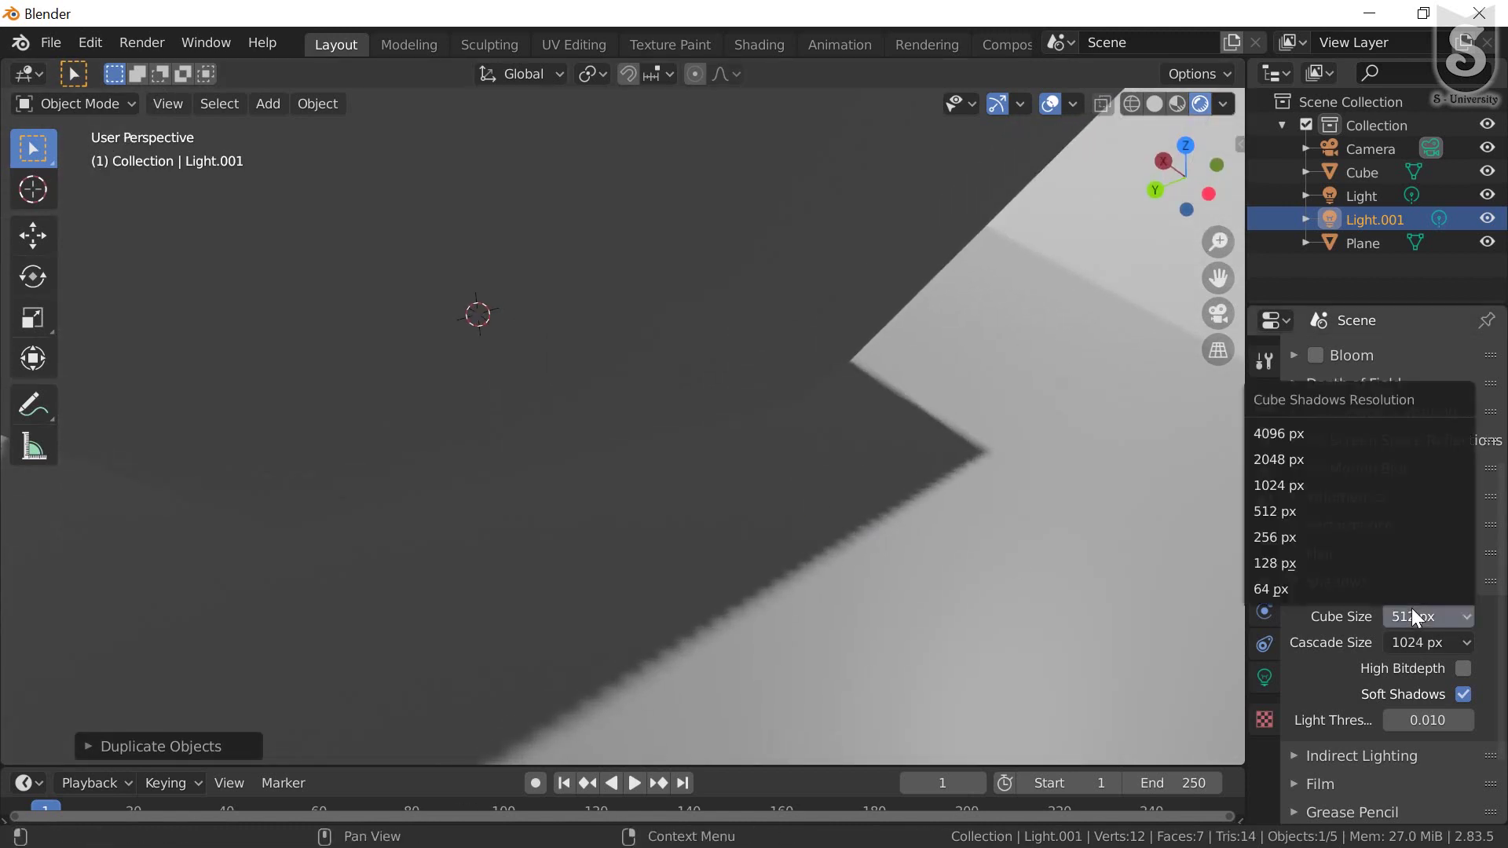
click(1270, 589)
scroll(642, 494, down, 1)
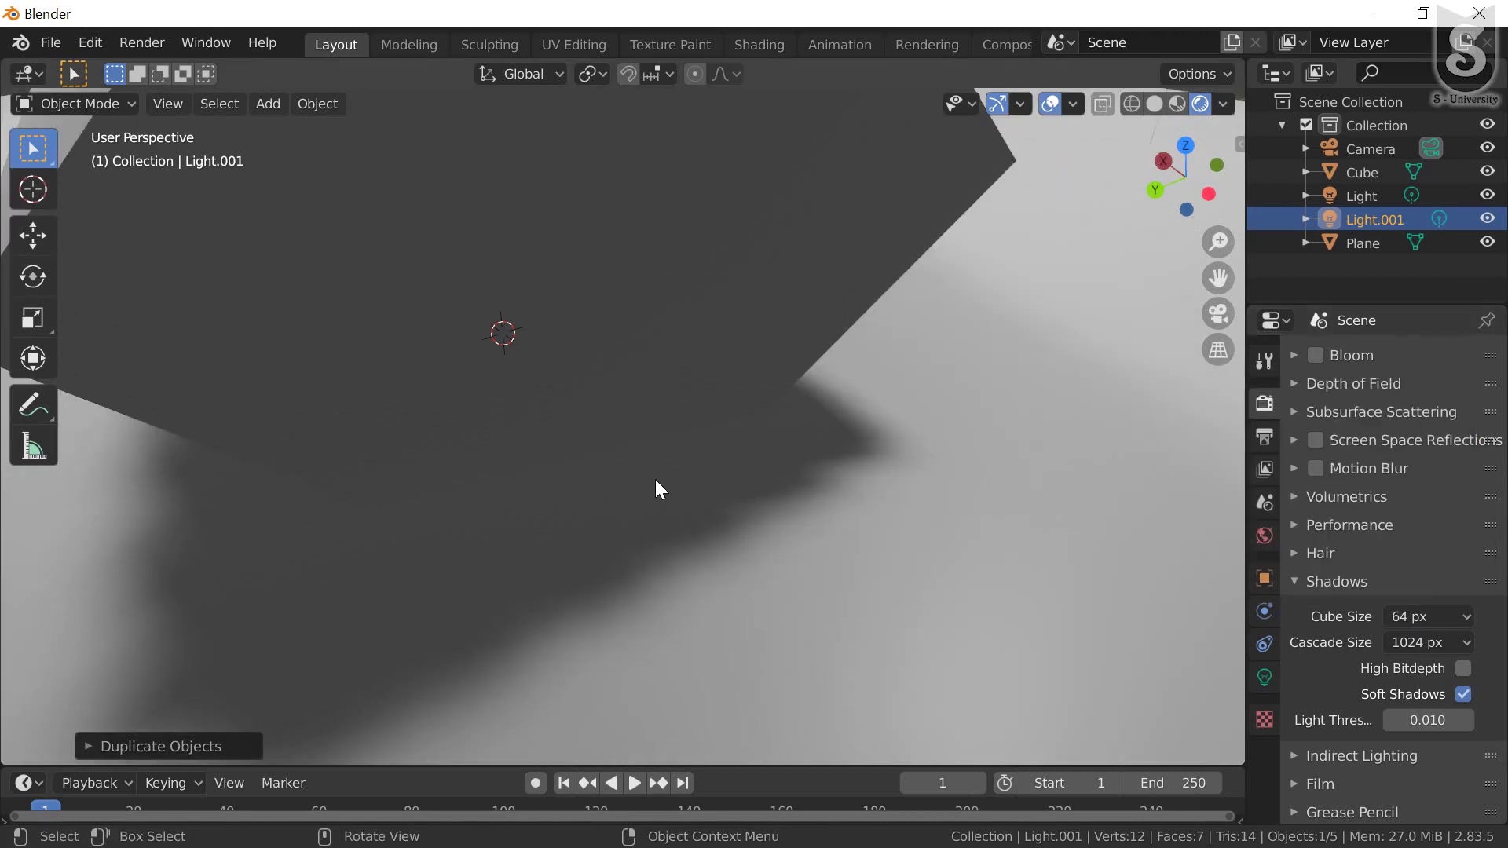
scroll(676, 476, up, 1)
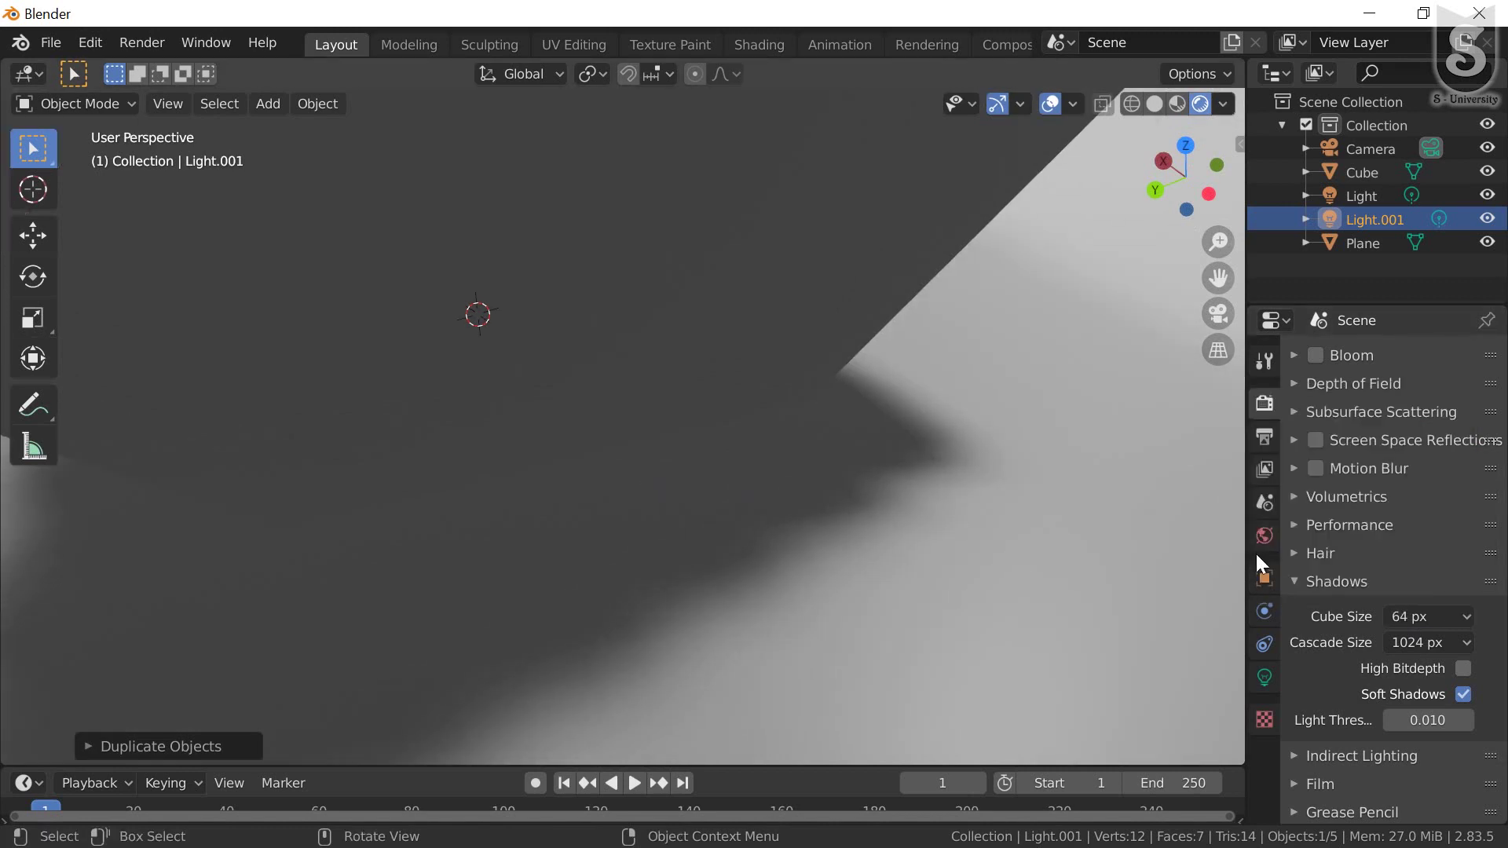
click(1419, 619)
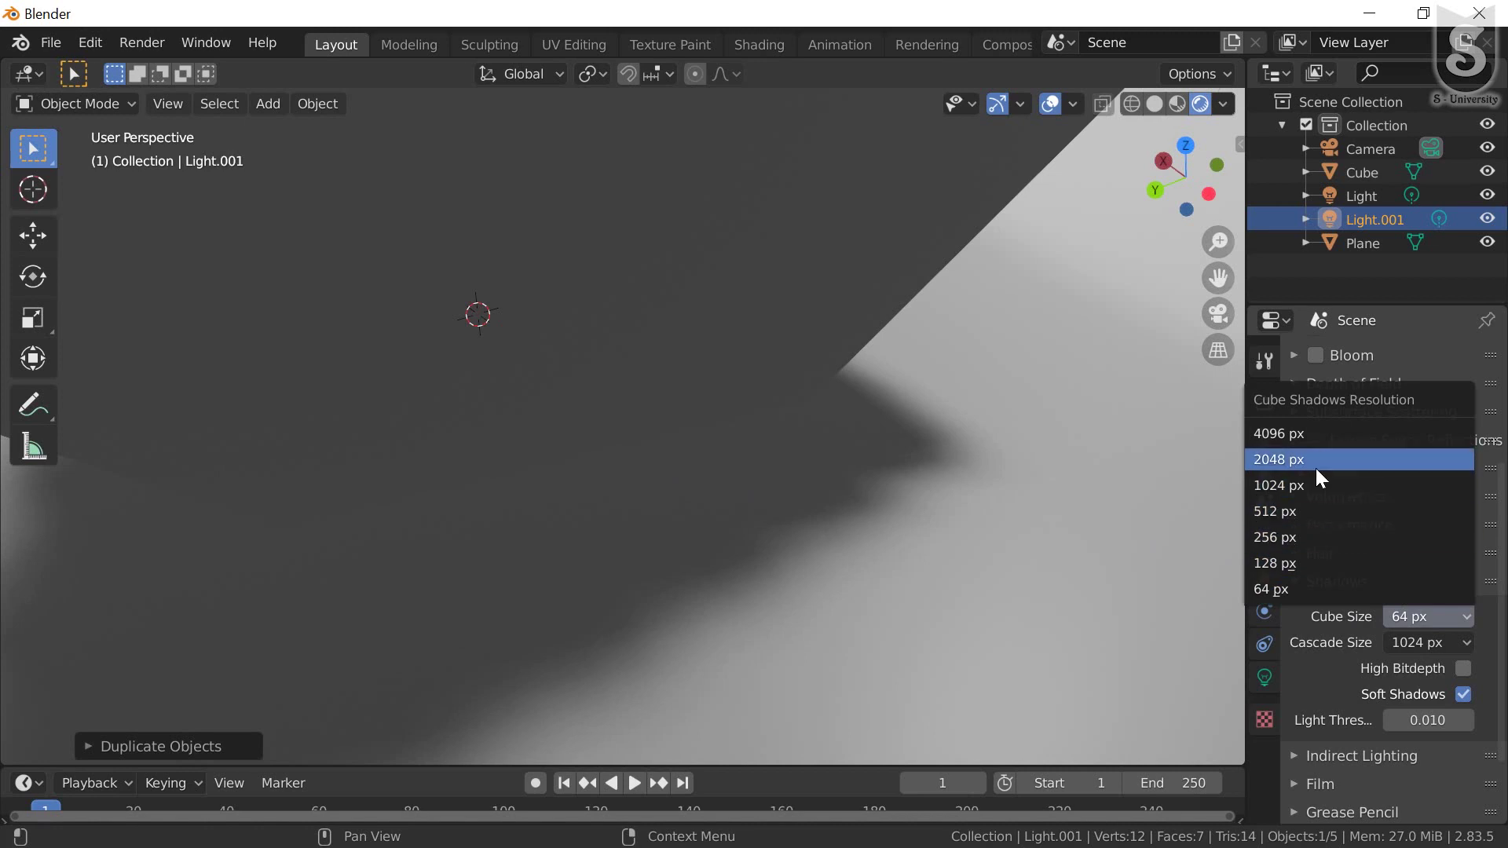
click(1302, 539)
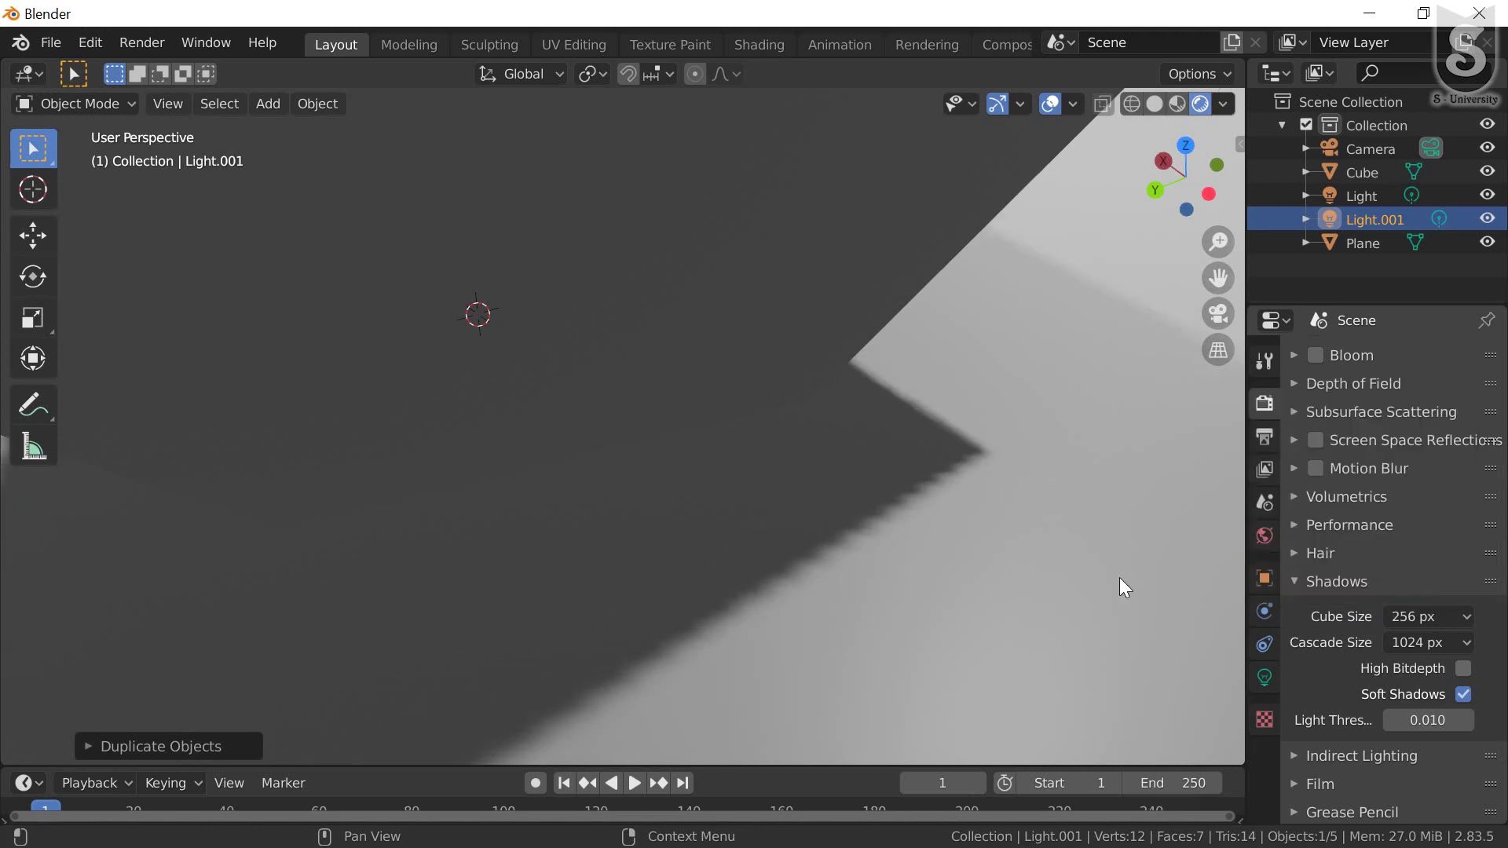
click(1419, 616)
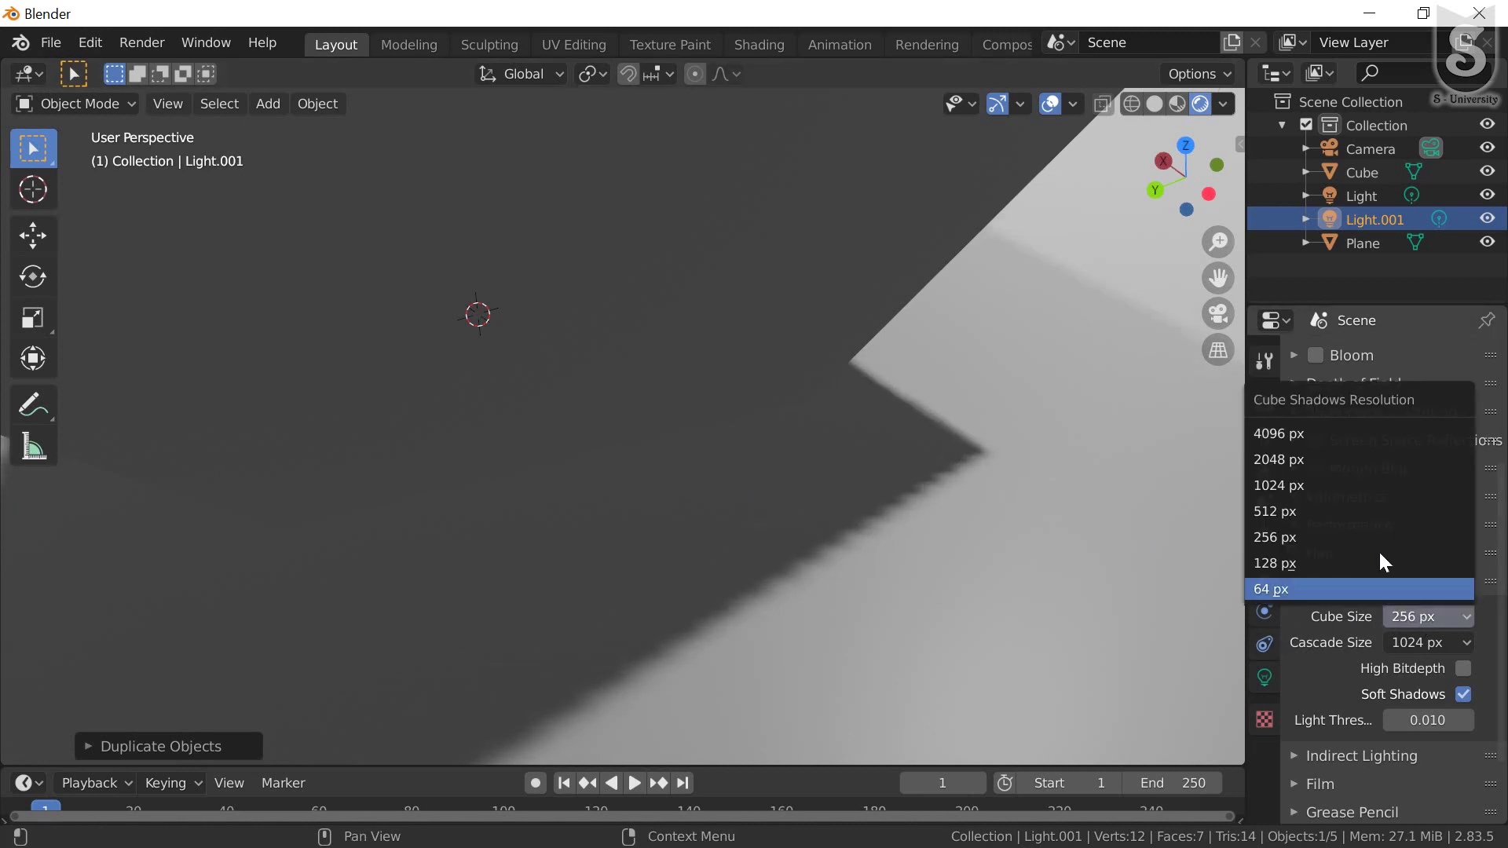
click(1327, 428)
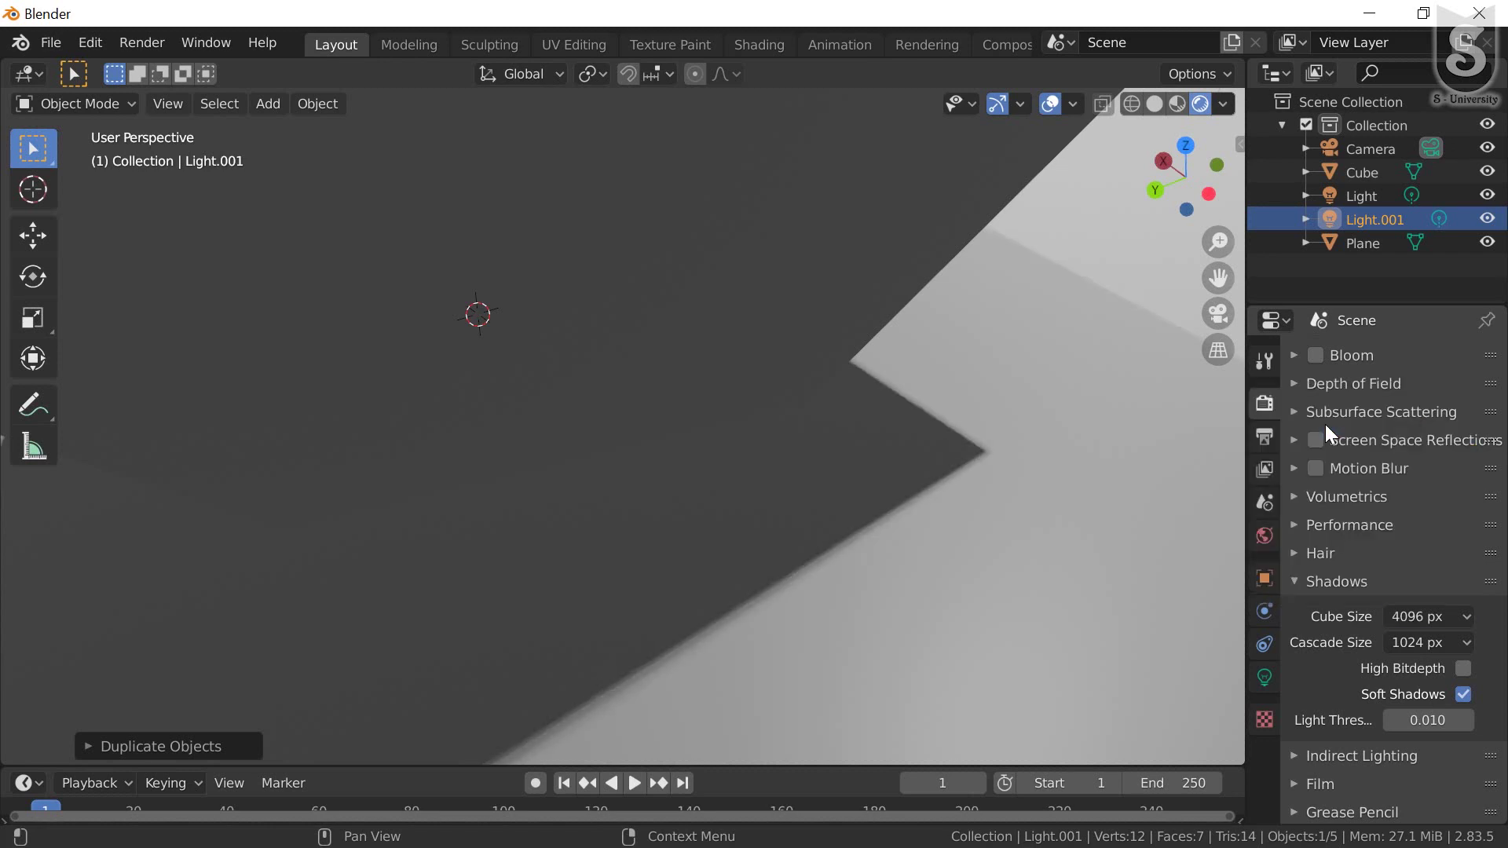
scroll(931, 569, up, 1)
scroll(930, 568, down, 2)
scroll(929, 569, down, 2)
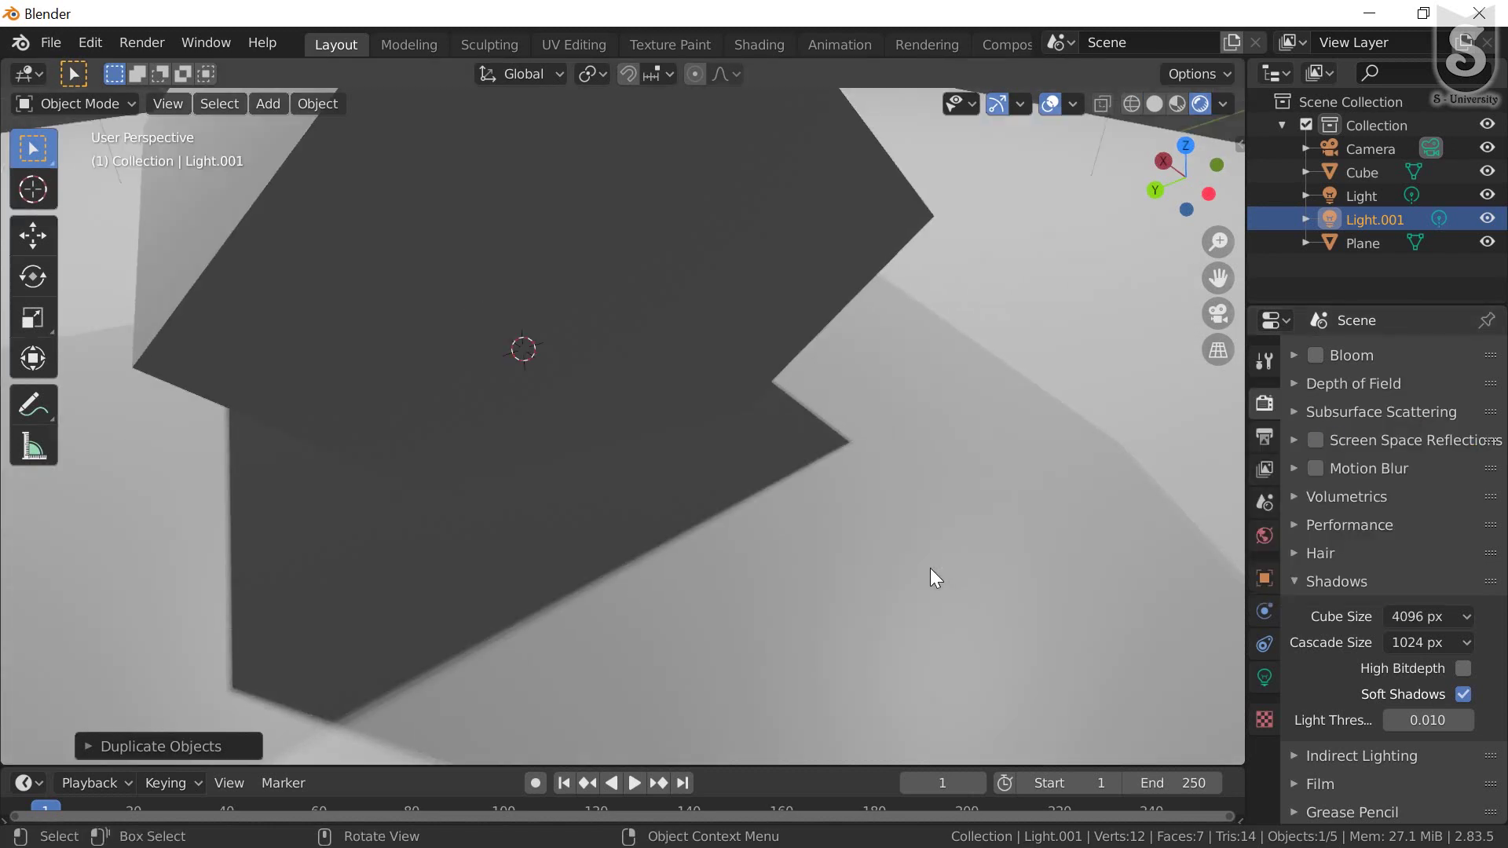
scroll(824, 487, down, 2)
mouse_move(488, 480)
middle_down()
mouse_move(595, 449)
mouse_move(477, 464)
middle_up()
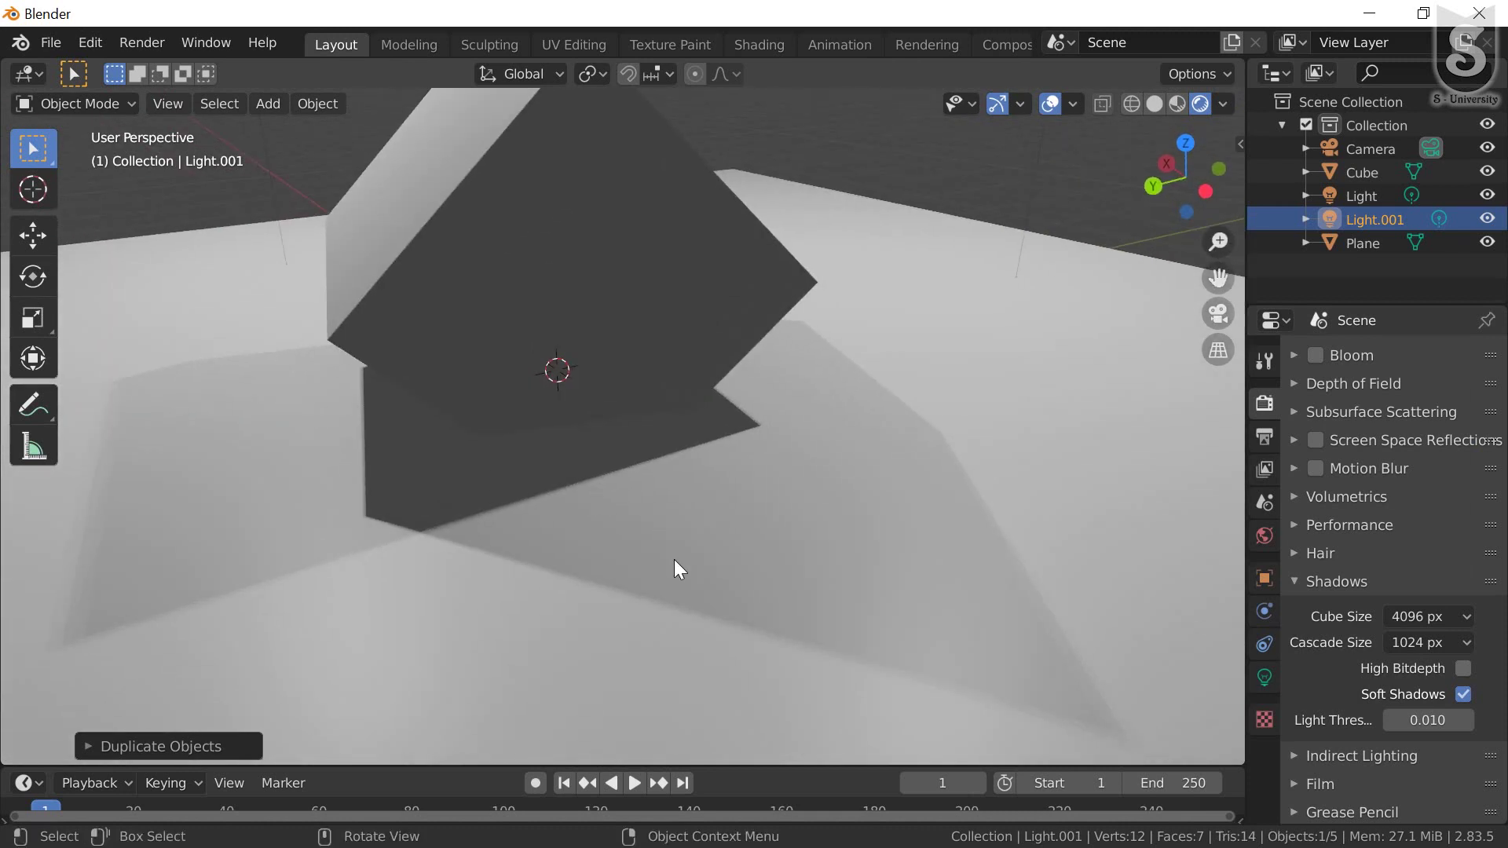
scroll(656, 544, up, 3)
scroll(740, 560, down, 1)
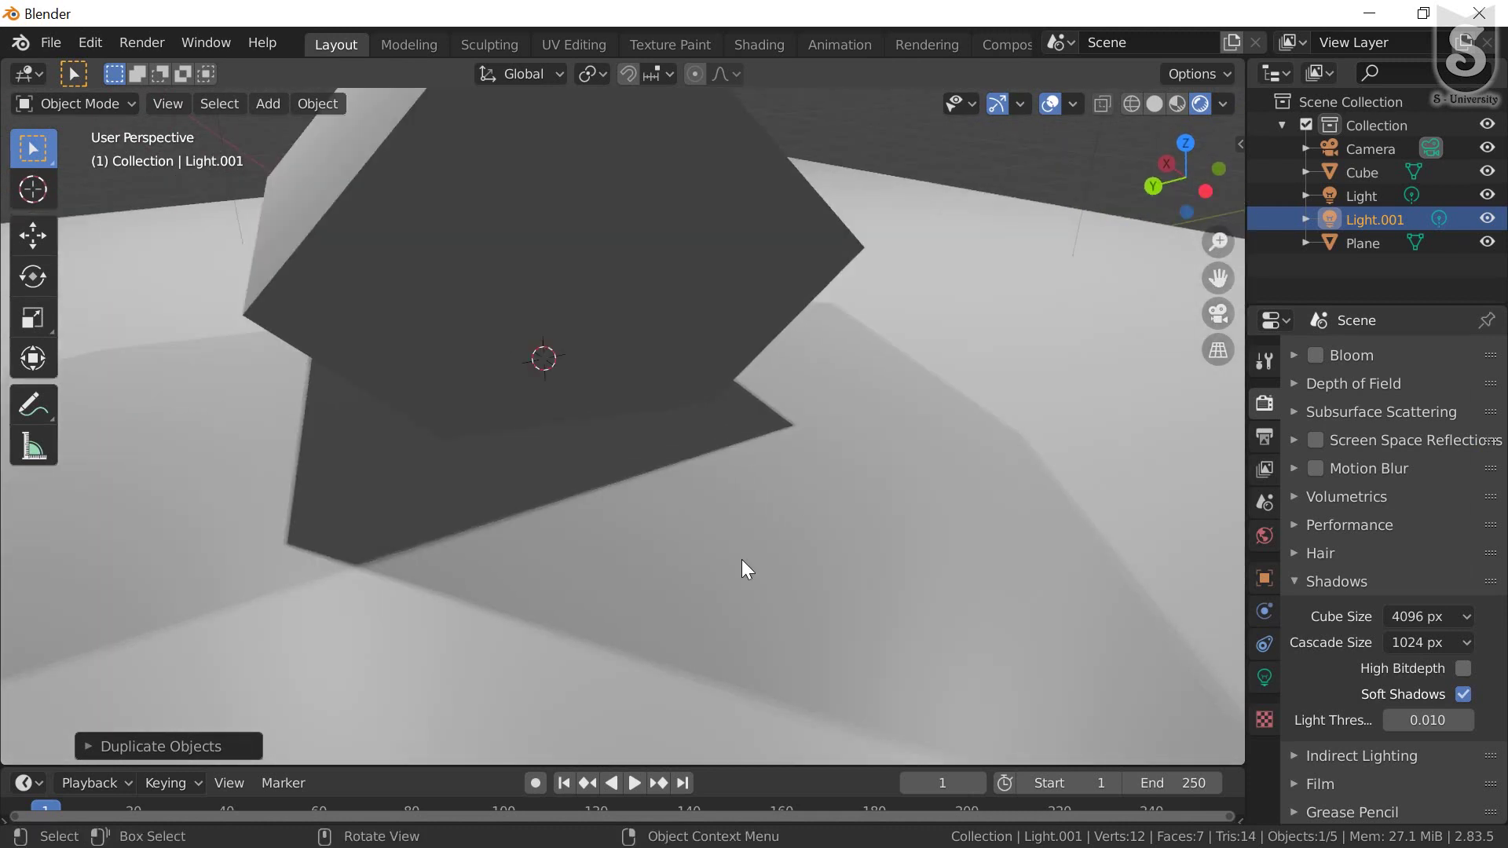
click(1408, 617)
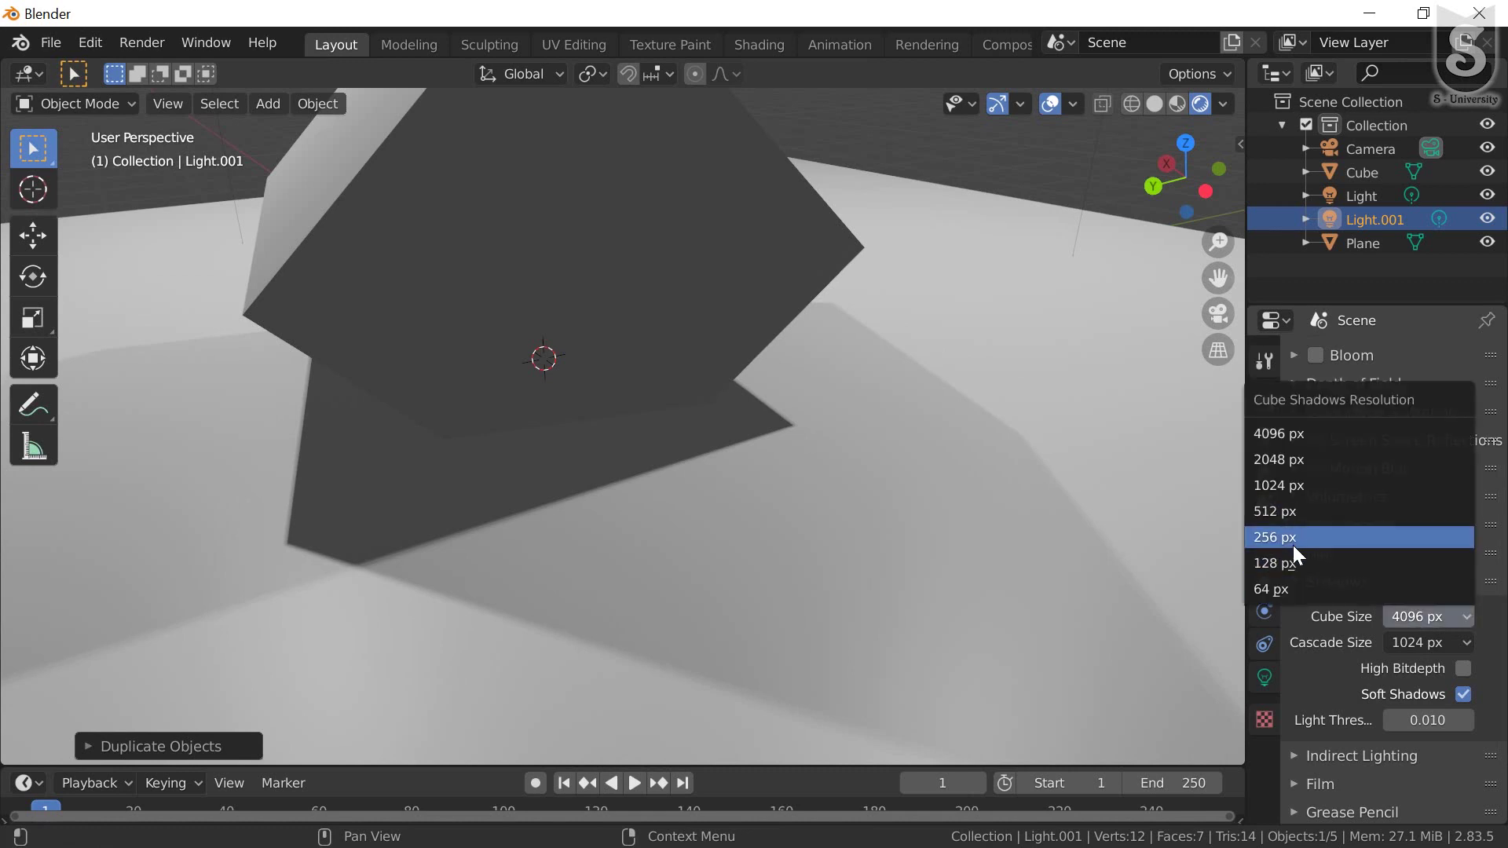
click(1298, 514)
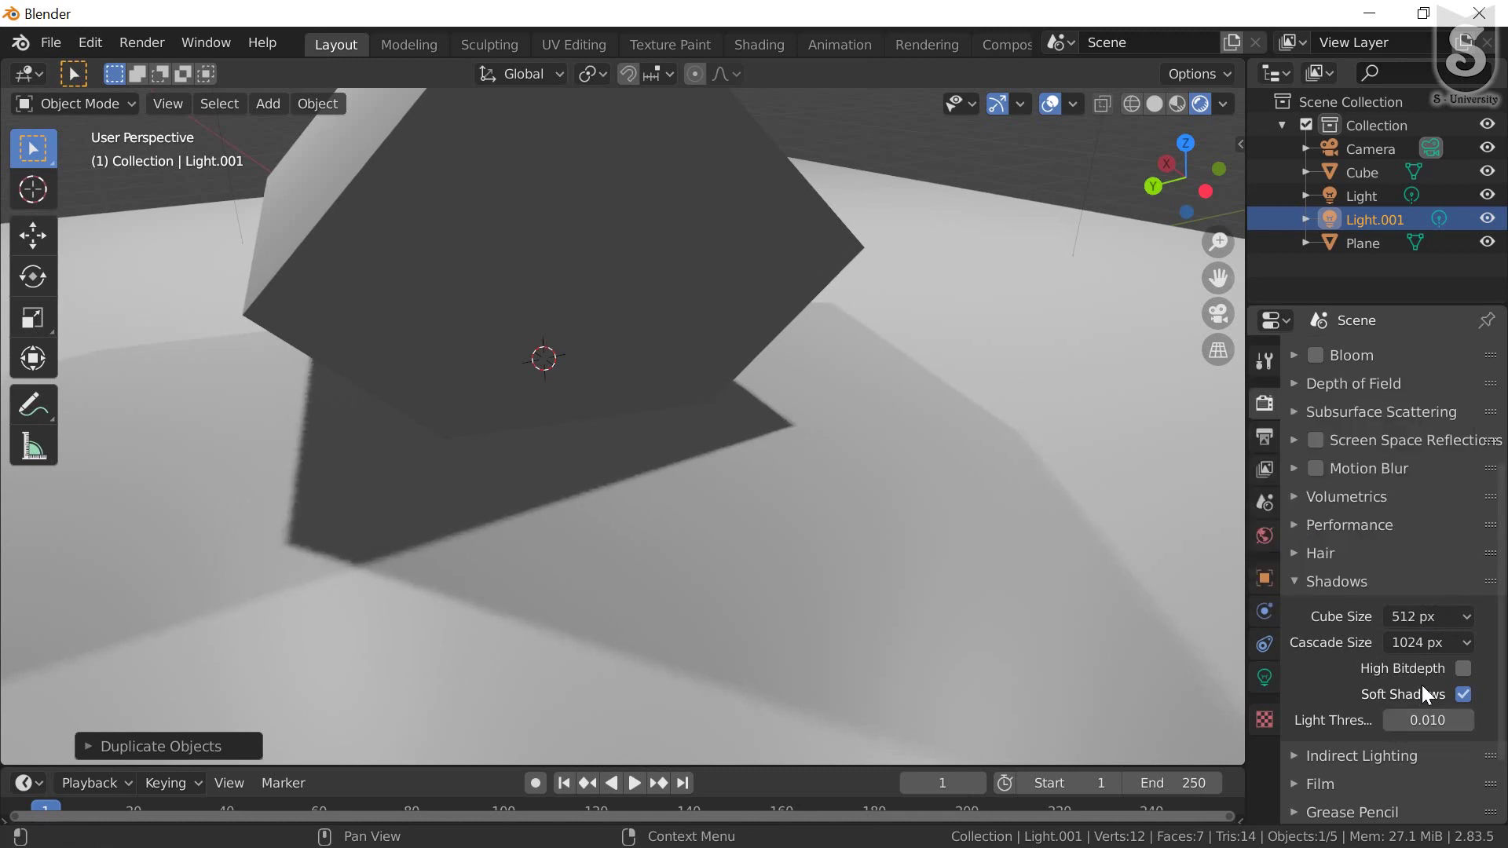
click(1463, 693)
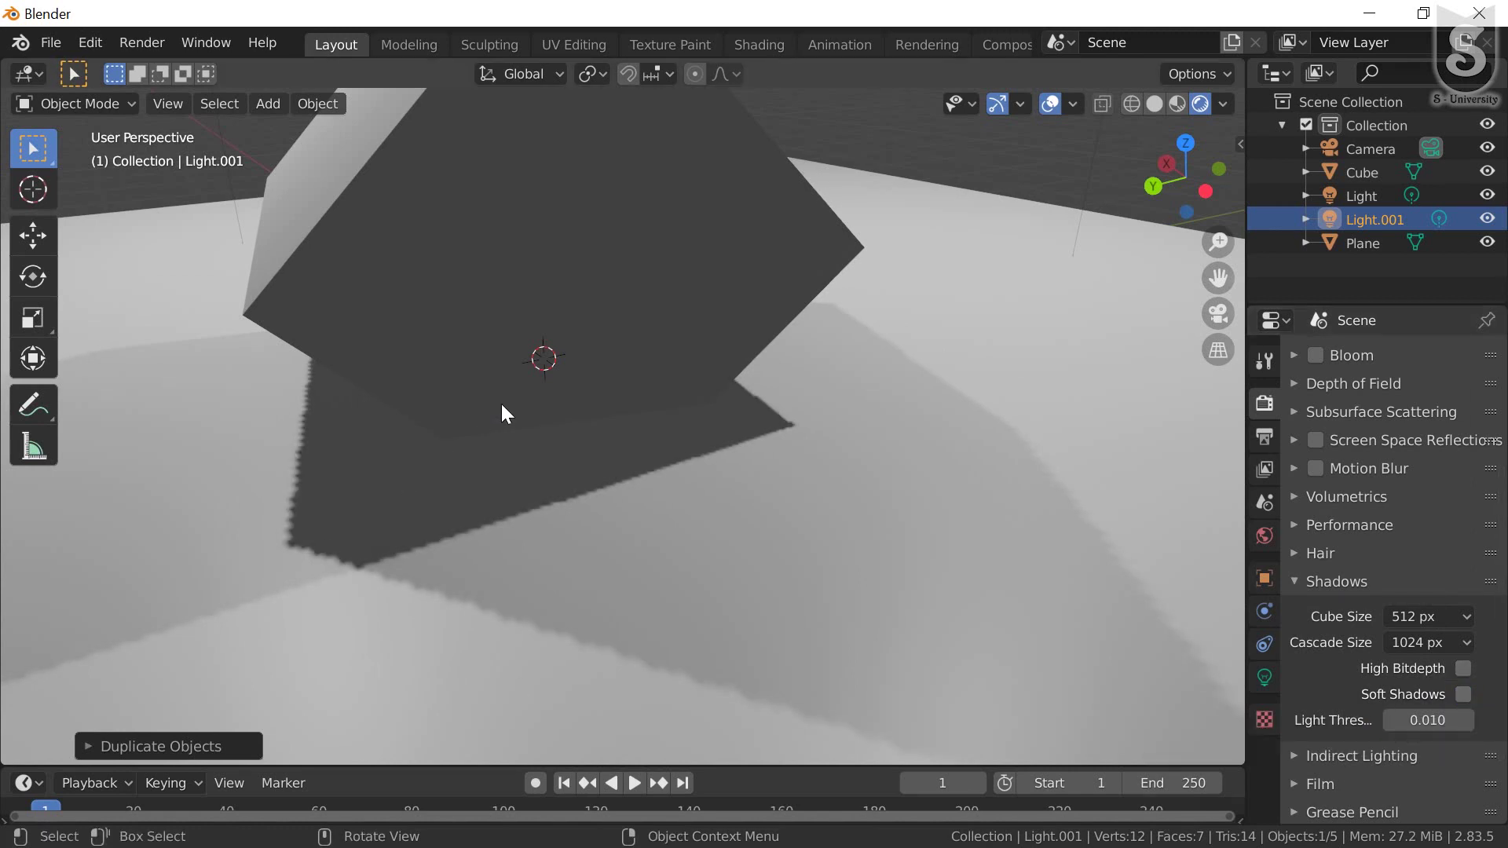
scroll(570, 422, up, 3)
mouse_move(691, 495)
middle_down()
mouse_move(686, 511)
mouse_move(672, 499)
middle_up()
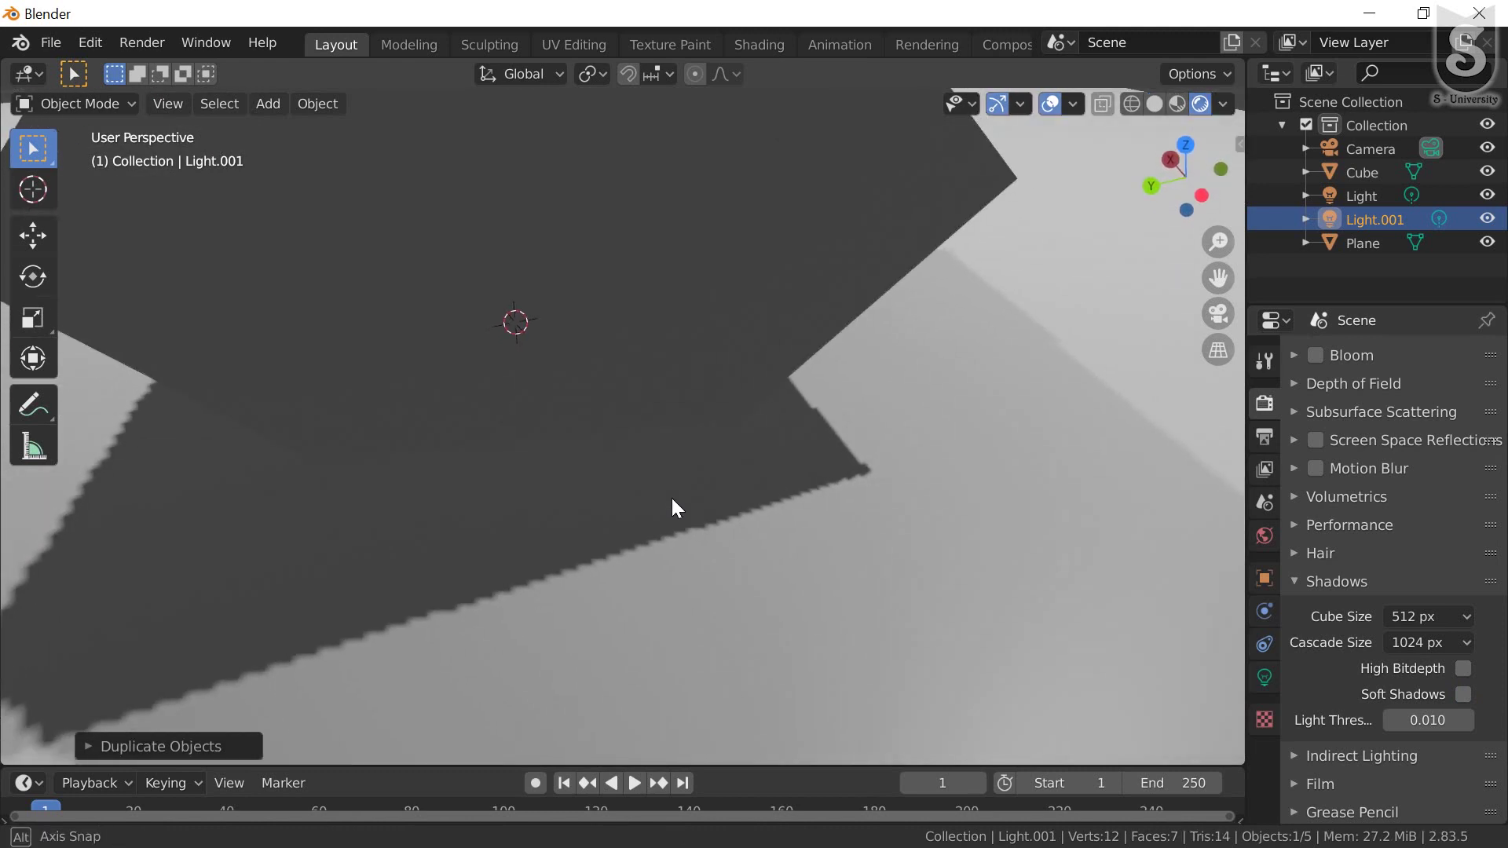
click(1425, 621)
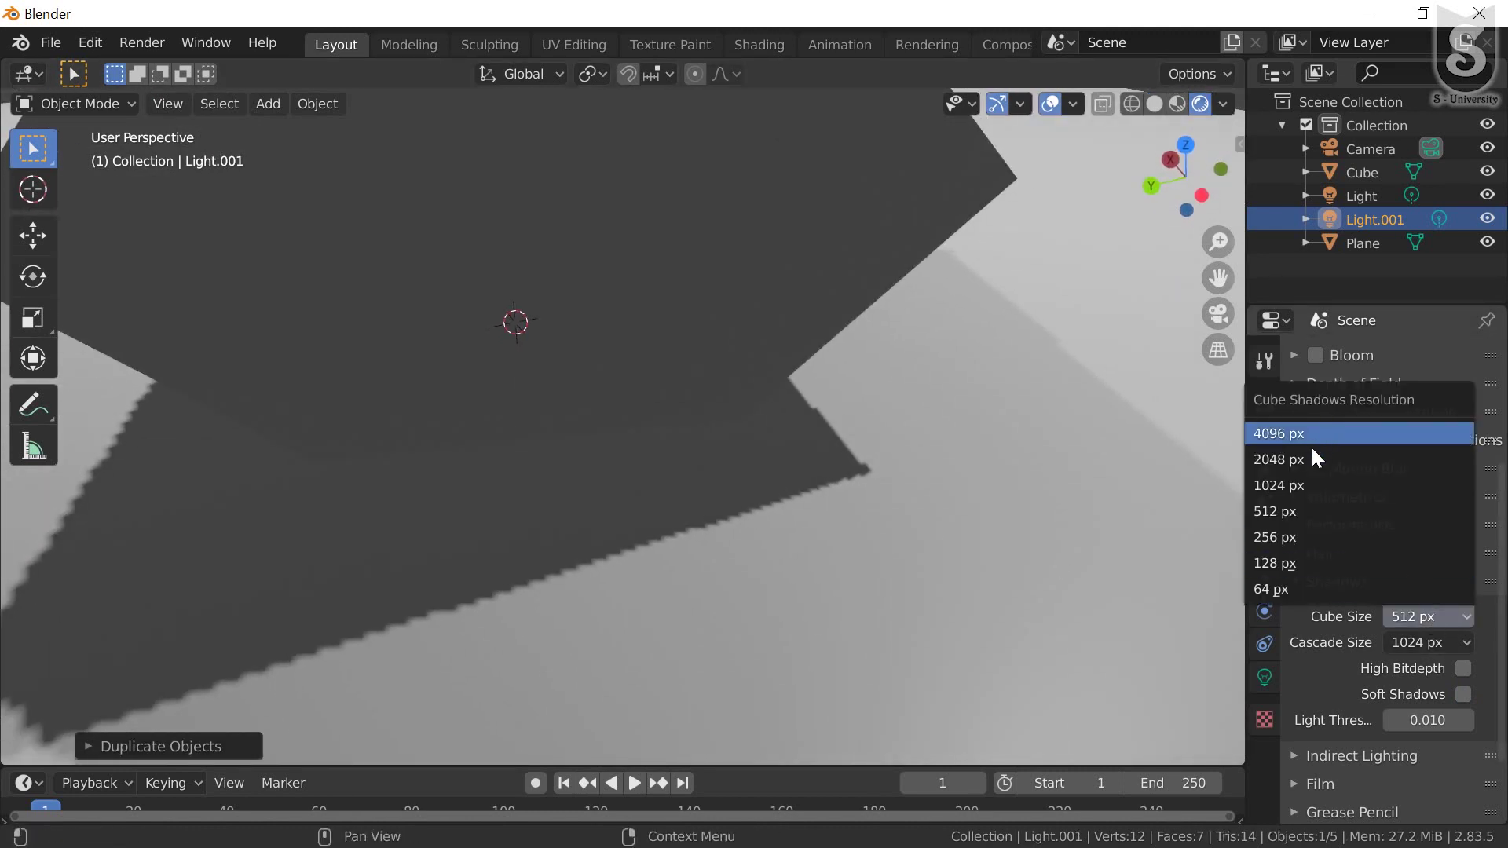
click(1307, 589)
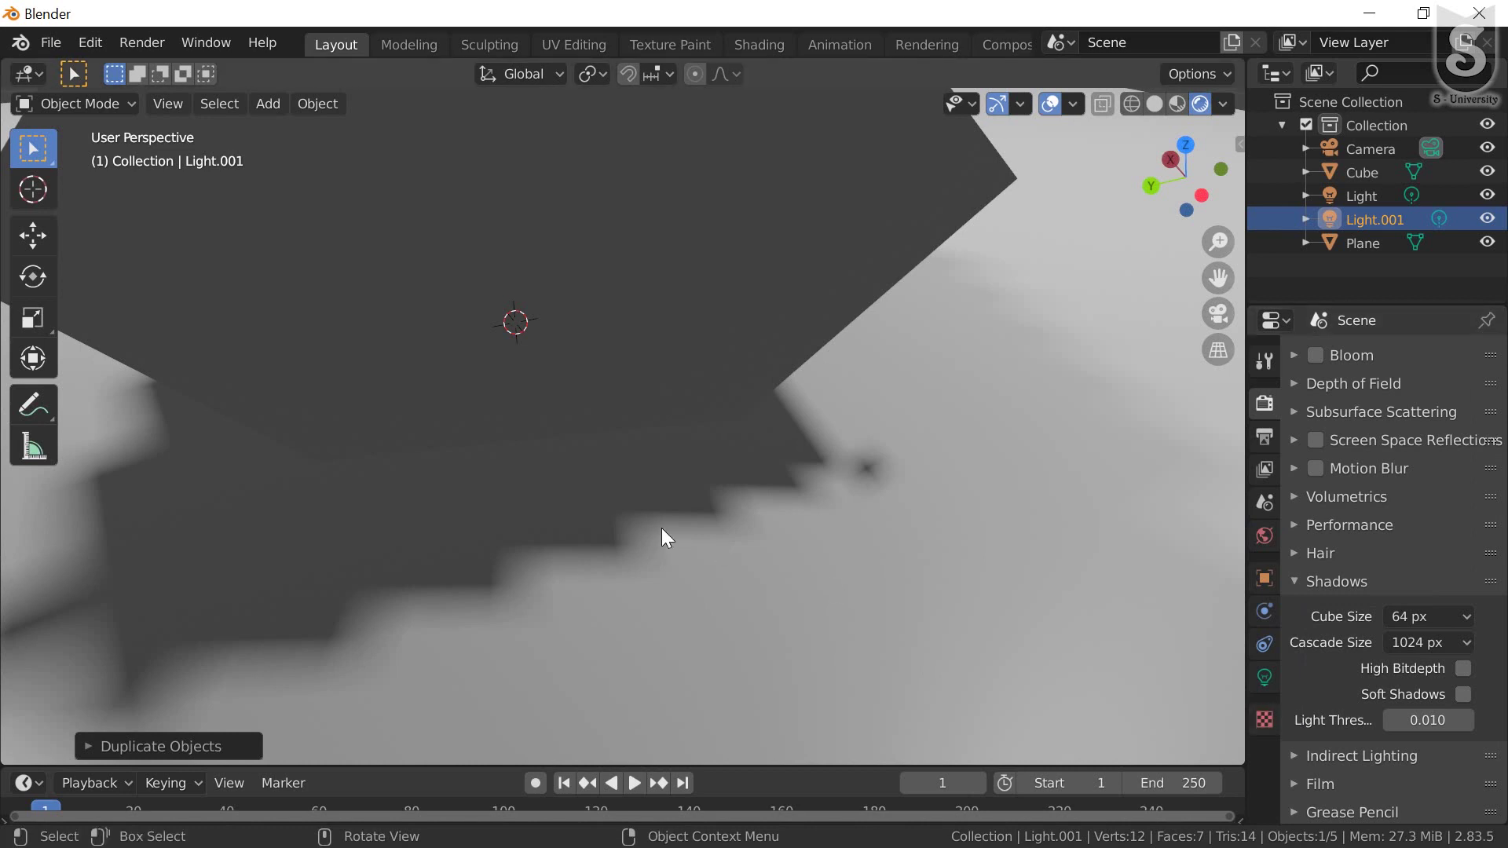
scroll(655, 523, up, 2)
scroll(649, 517, down, 3)
scroll(719, 549, down, 2)
scroll(677, 529, up, 3)
click(1395, 617)
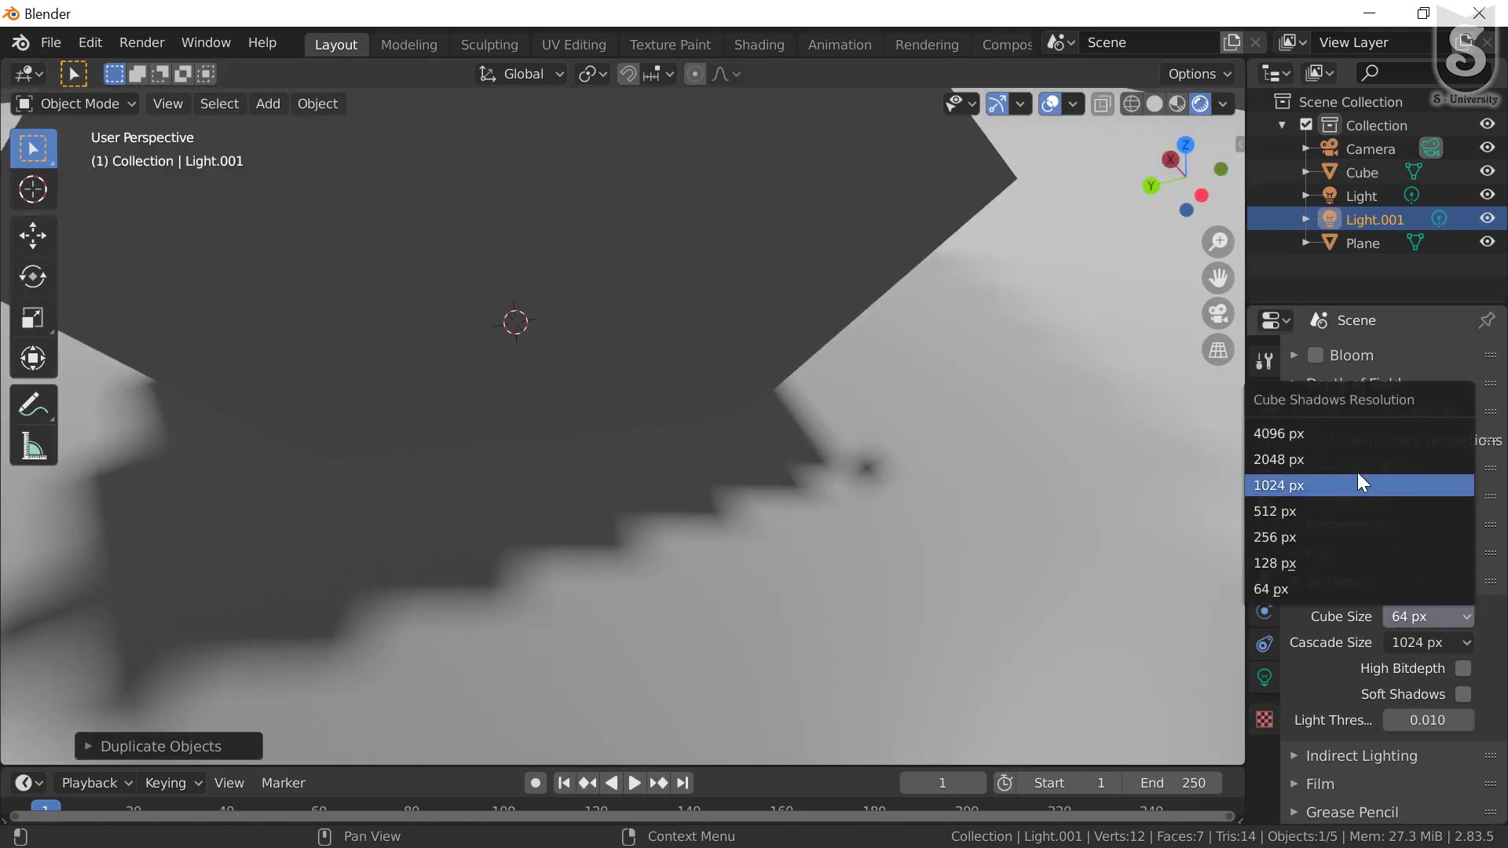
click(1318, 519)
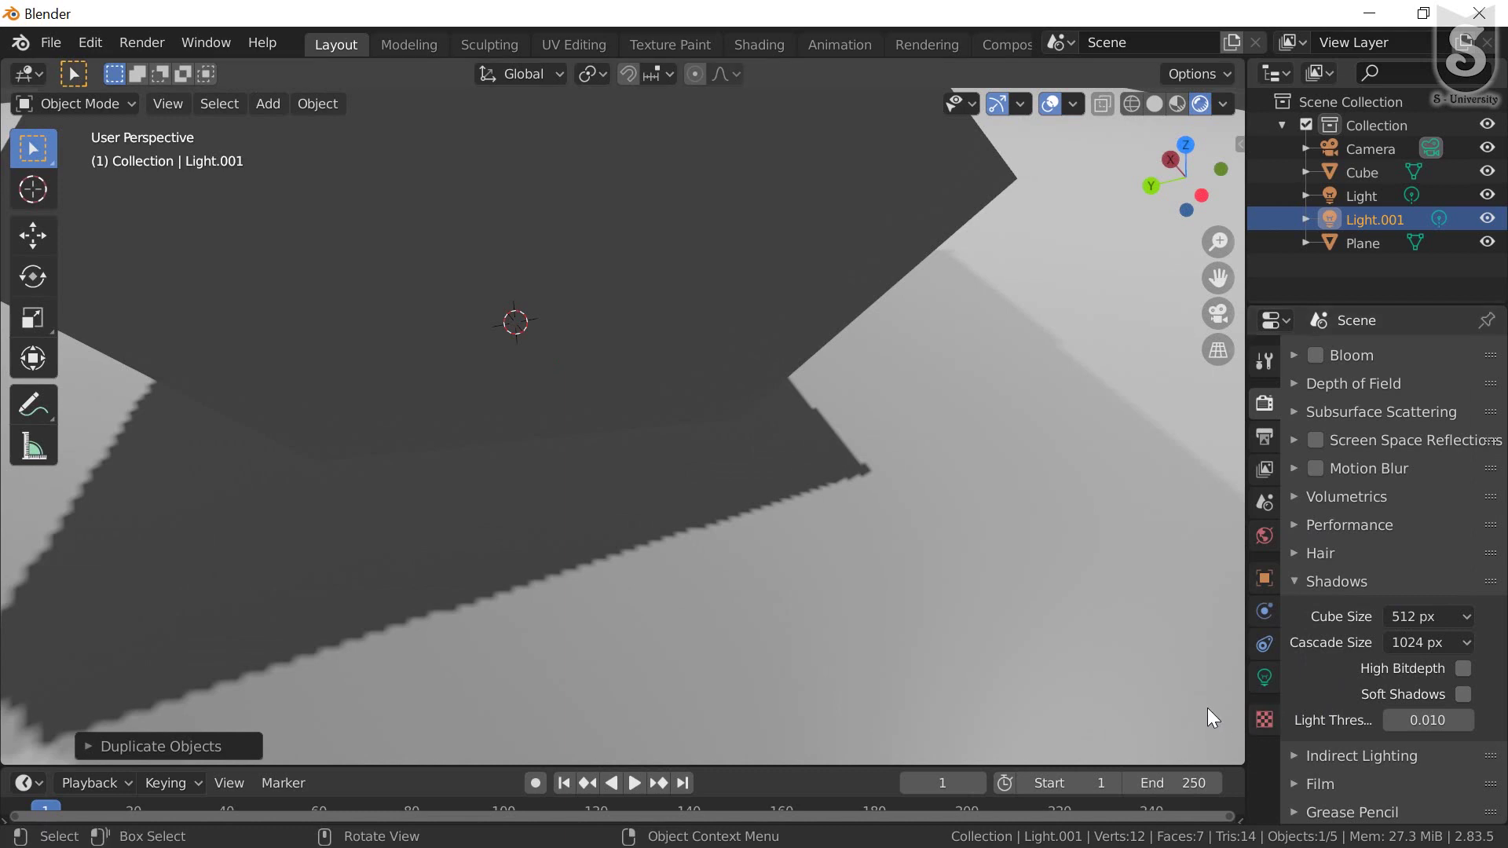
click(1461, 694)
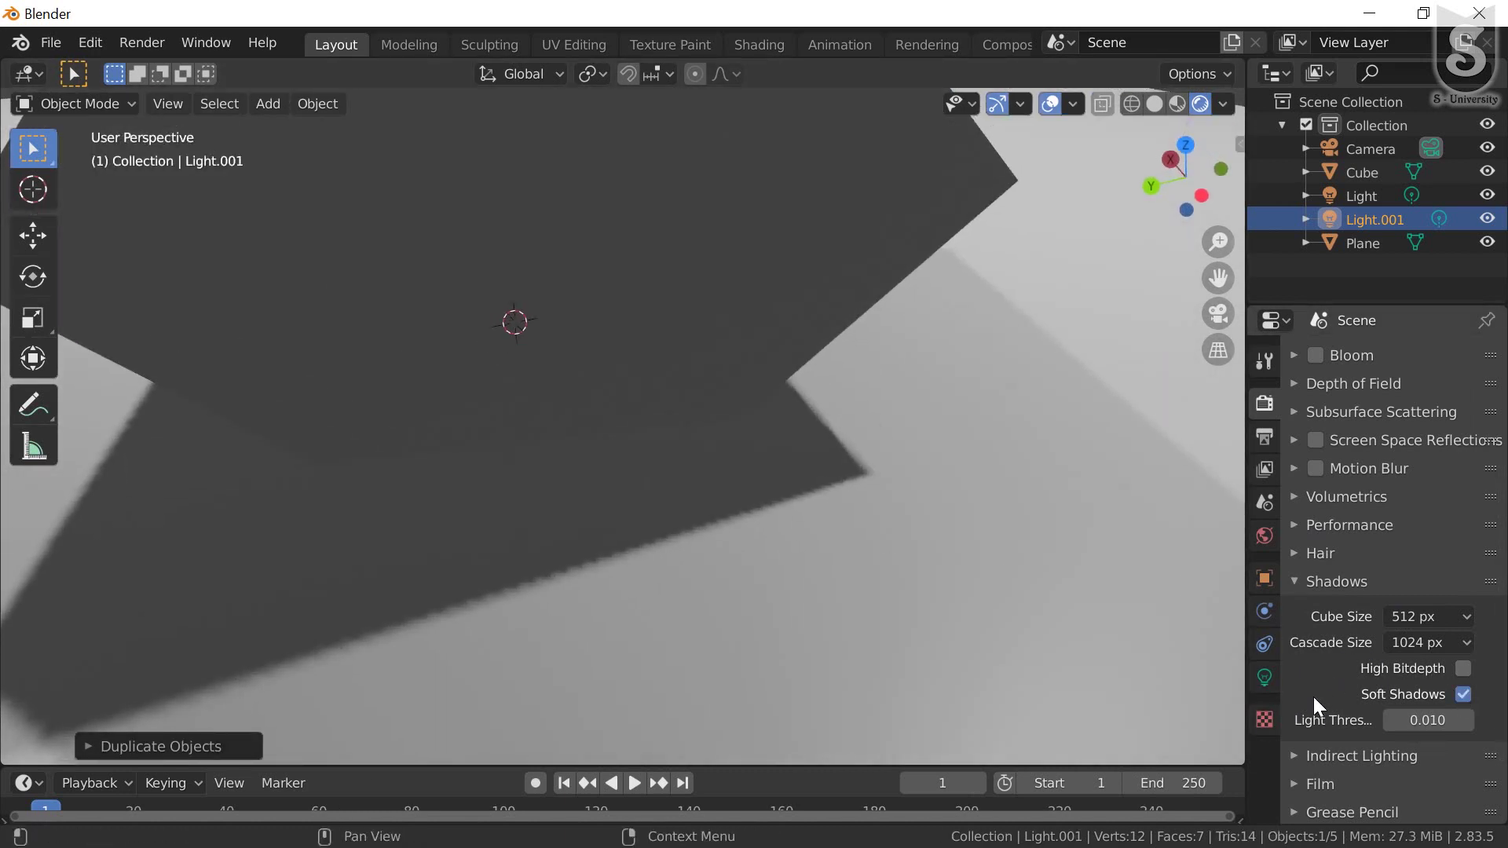
middle_drag(770, 502, 695, 555)
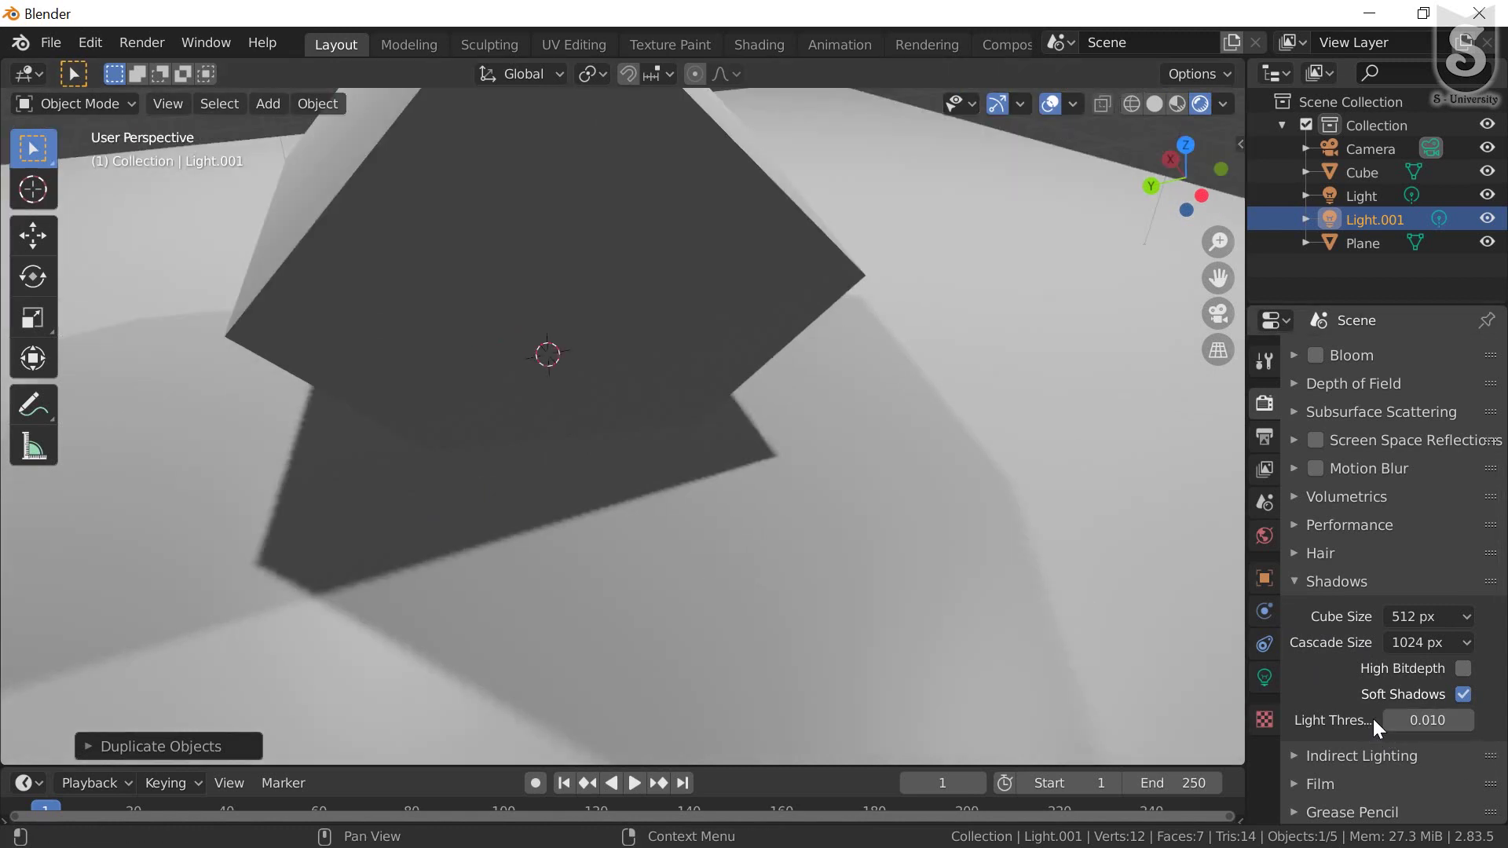
middle_drag(617, 367, 631, 367)
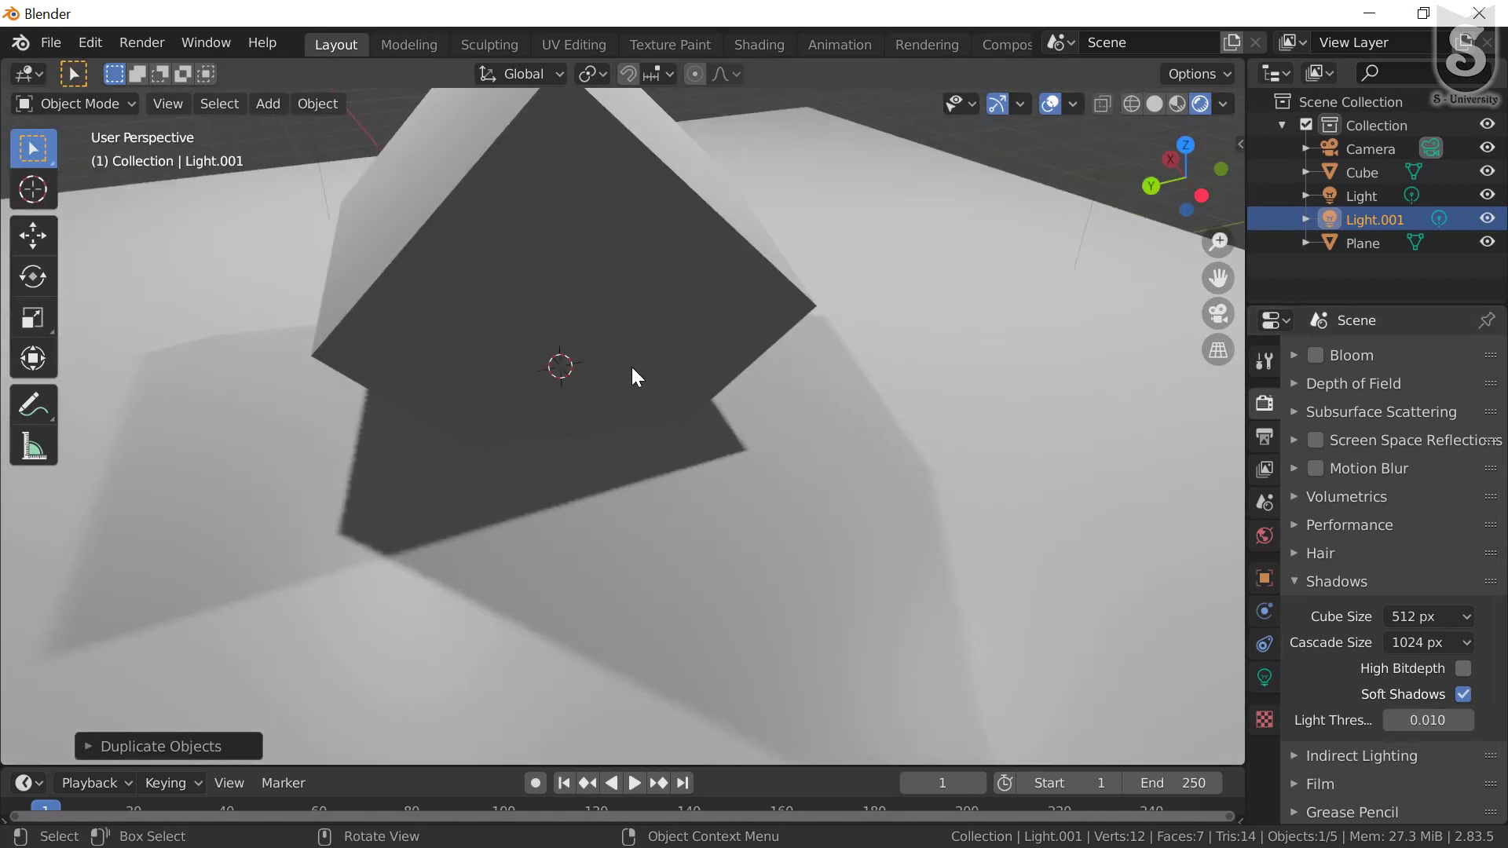
scroll(633, 366, down, 3)
scroll(635, 367, down, 3)
scroll(636, 366, down, 2)
scroll(635, 367, down, 1)
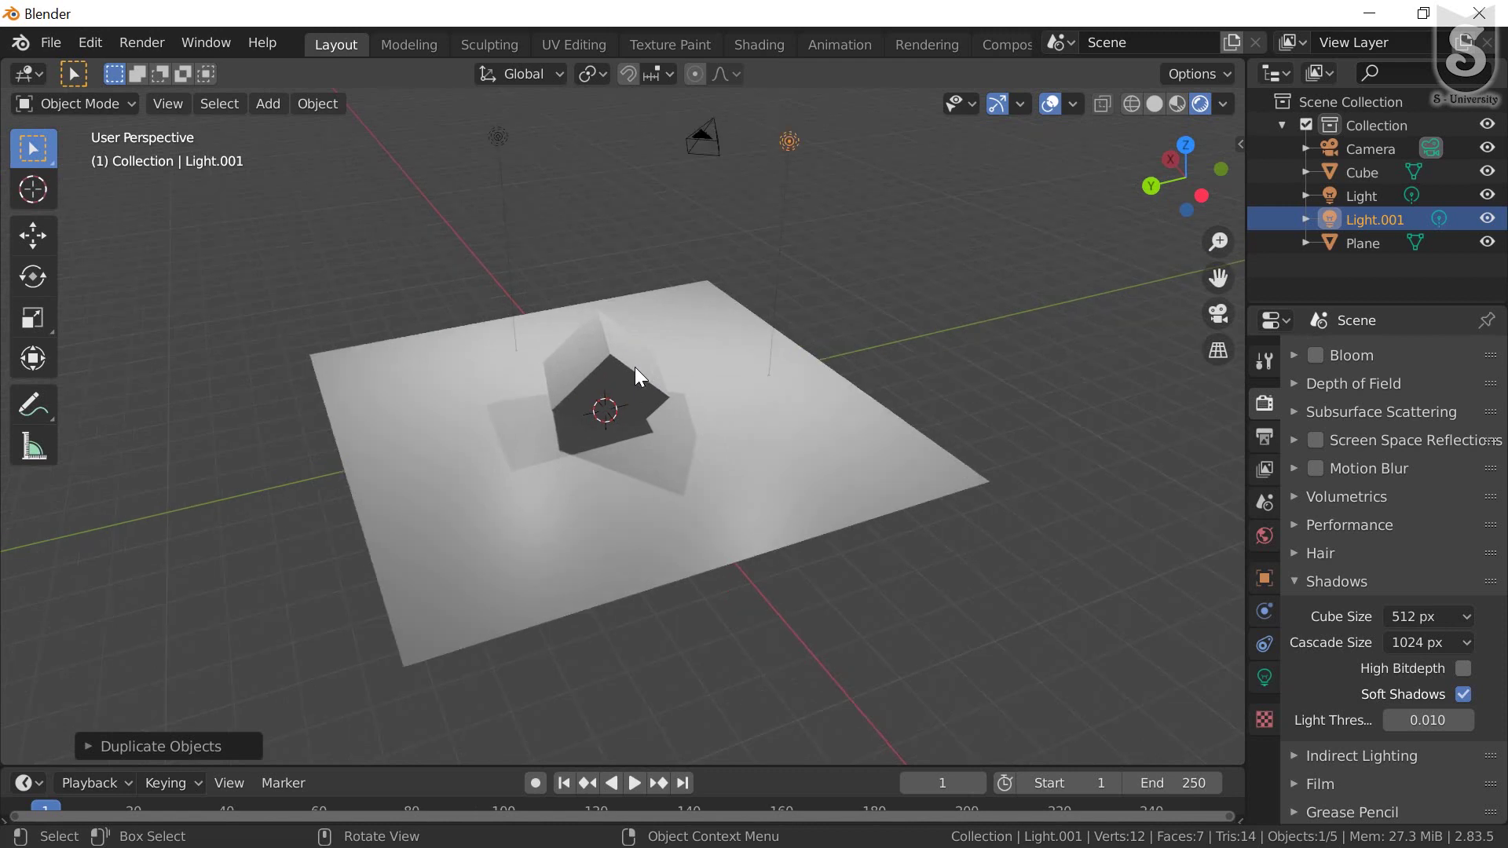
scroll(1335, 444, up, 5)
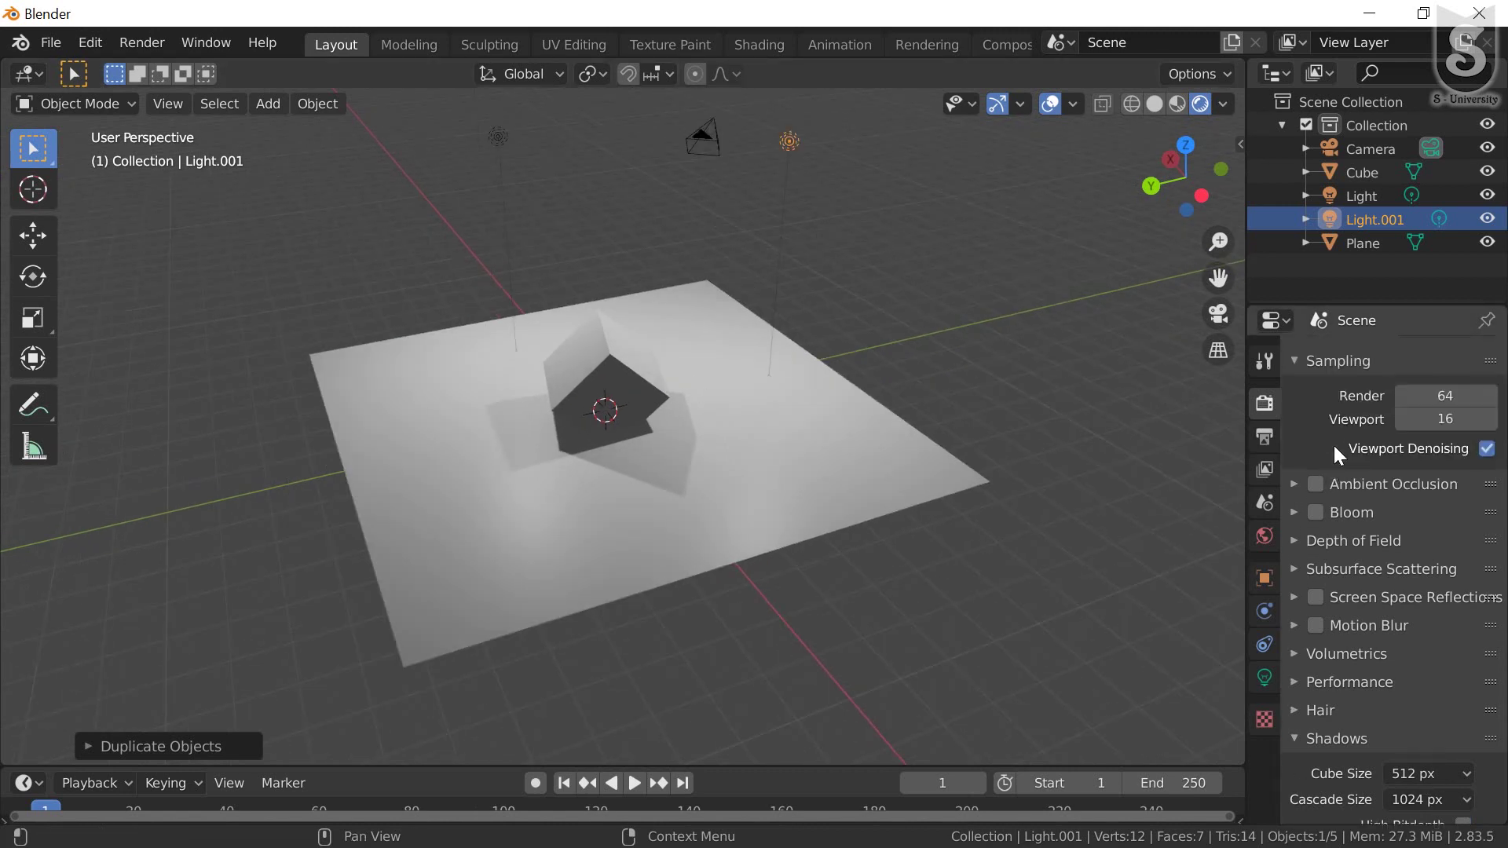
scroll(1333, 445, down, 4)
In Light.001's Object Data settings, set the light colour to pink on the colour wheel
click(1268, 677)
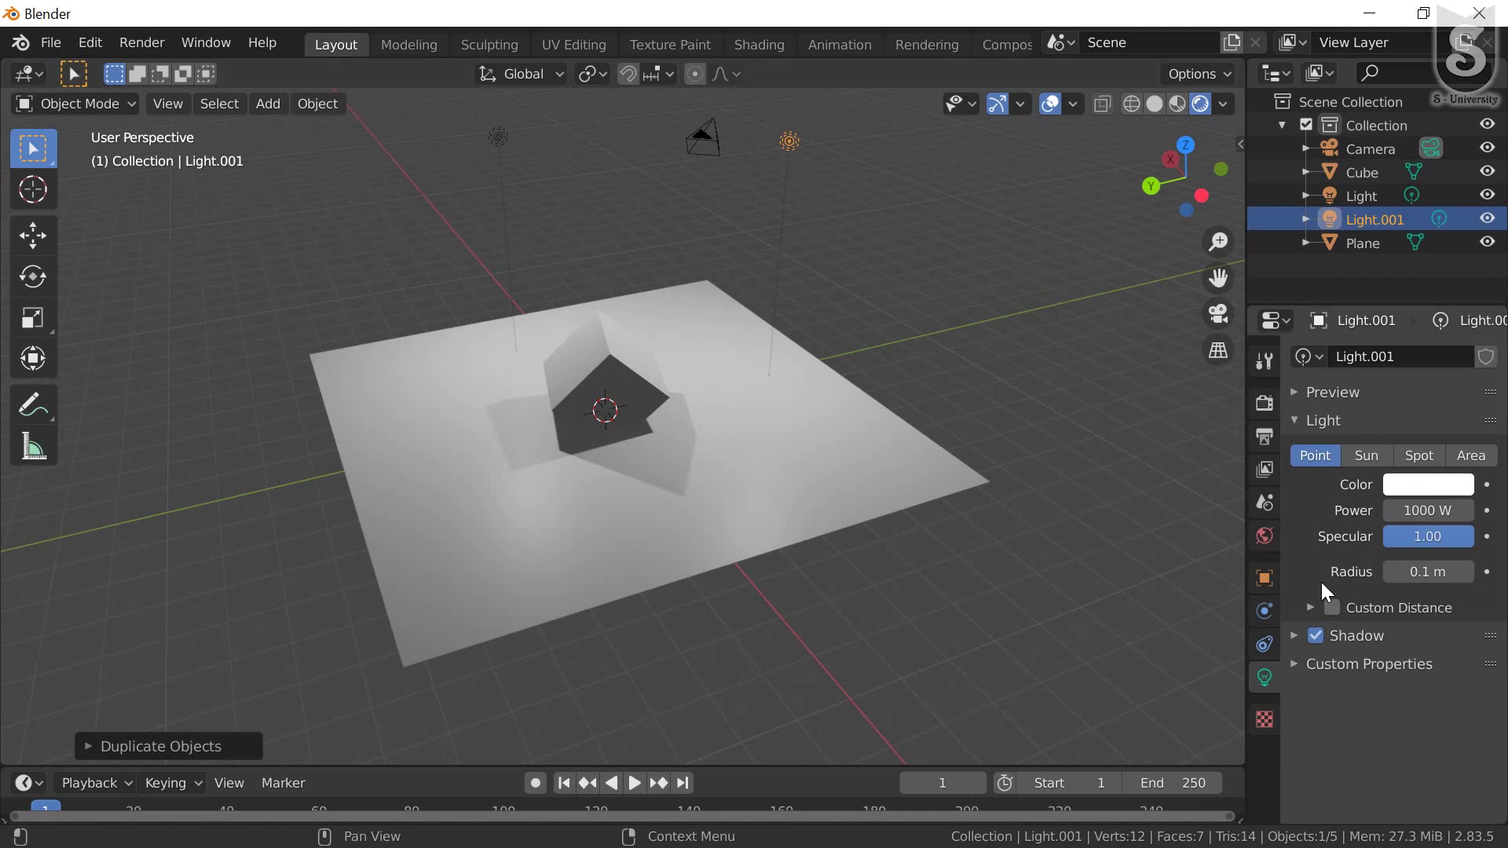
click(1419, 482)
click(1410, 488)
mouse_move(1363, 285)
mouse_down()
mouse_move(1385, 312)
mouse_move(1414, 310)
mouse_up()
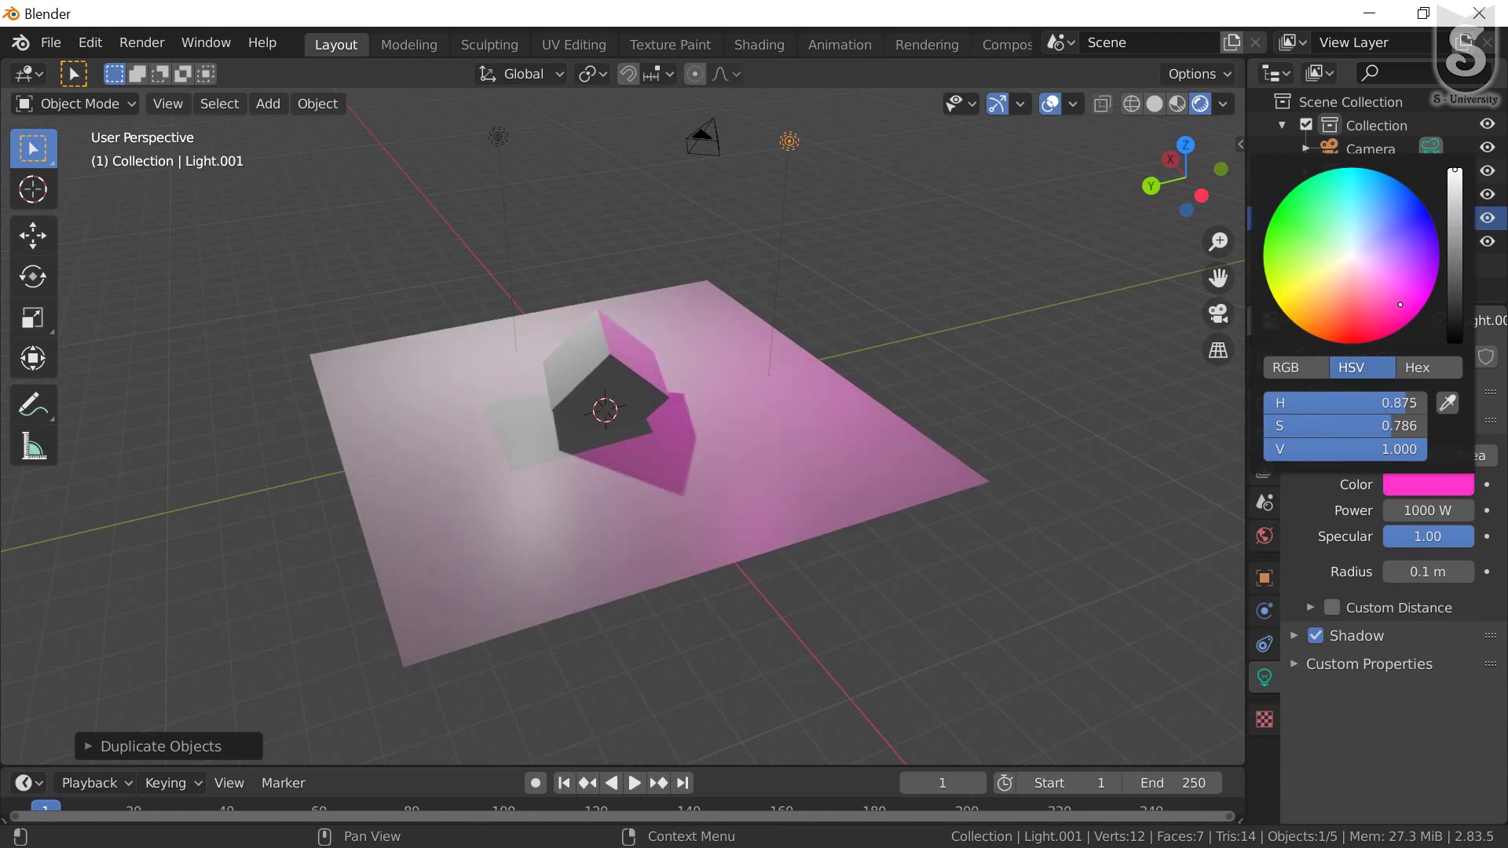
mouse_move(788, 360)
middle_down()
mouse_move(629, 331)
mouse_move(664, 379)
mouse_move(715, 410)
mouse_move(754, 408)
middle_up()
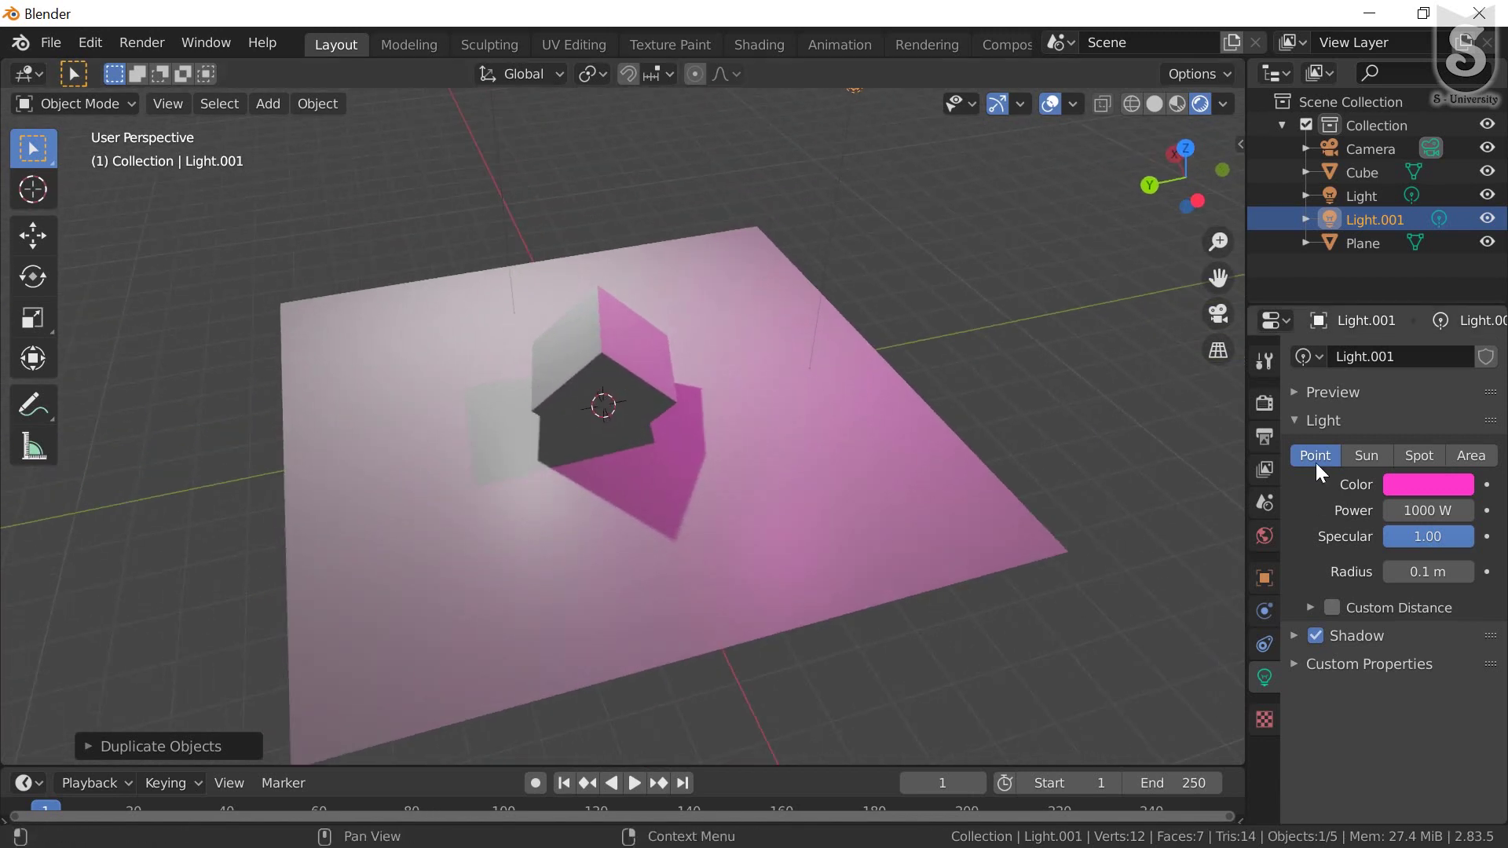
Test the Shadows Light Threshold in Render Properties and leave it at 0.000
click(1266, 402)
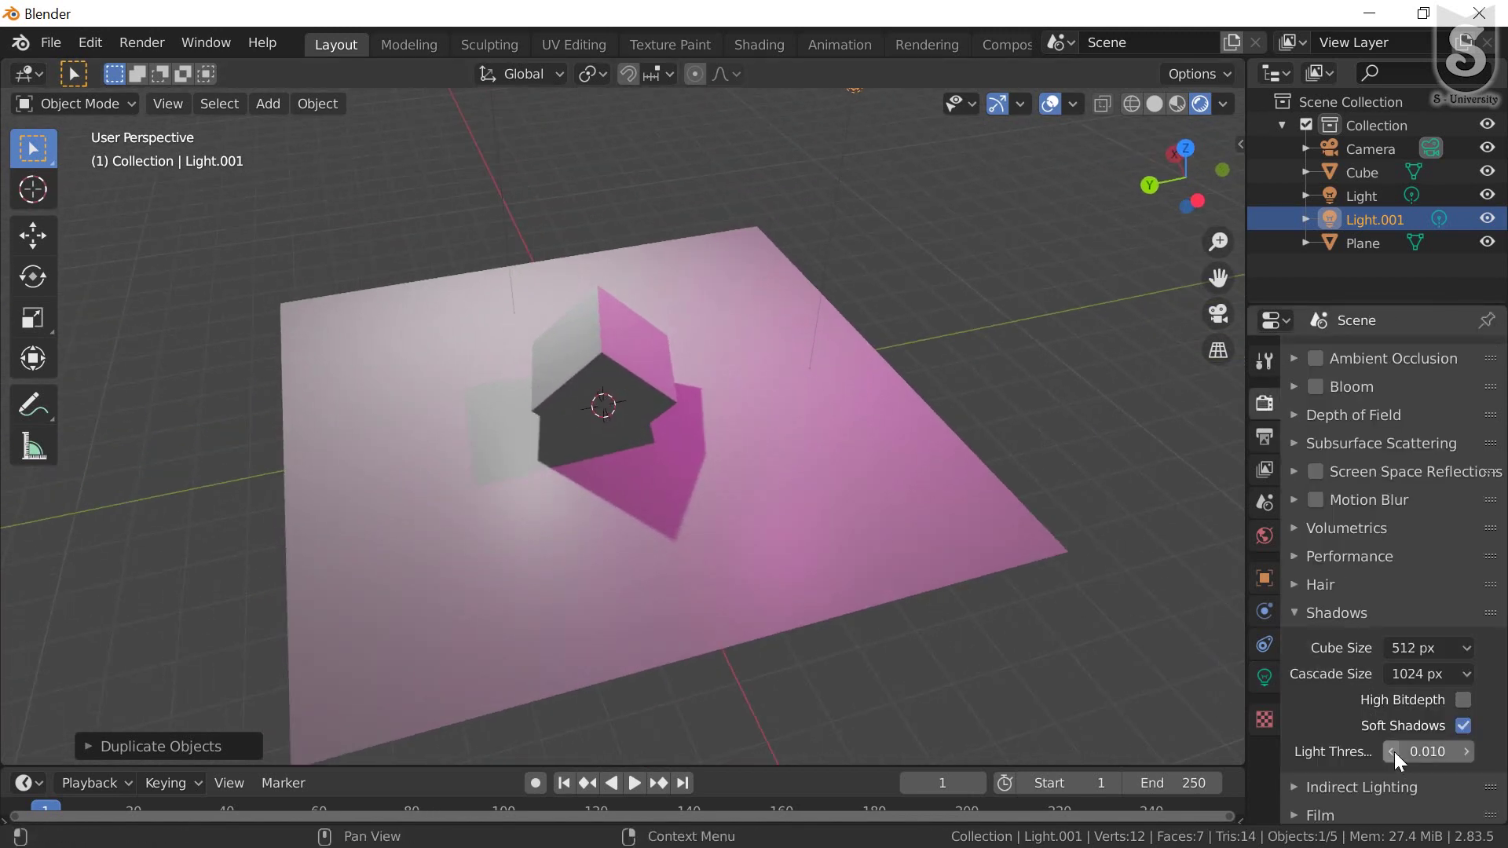
scroll(1375, 708, down, 1)
scroll(1374, 717, down, 1)
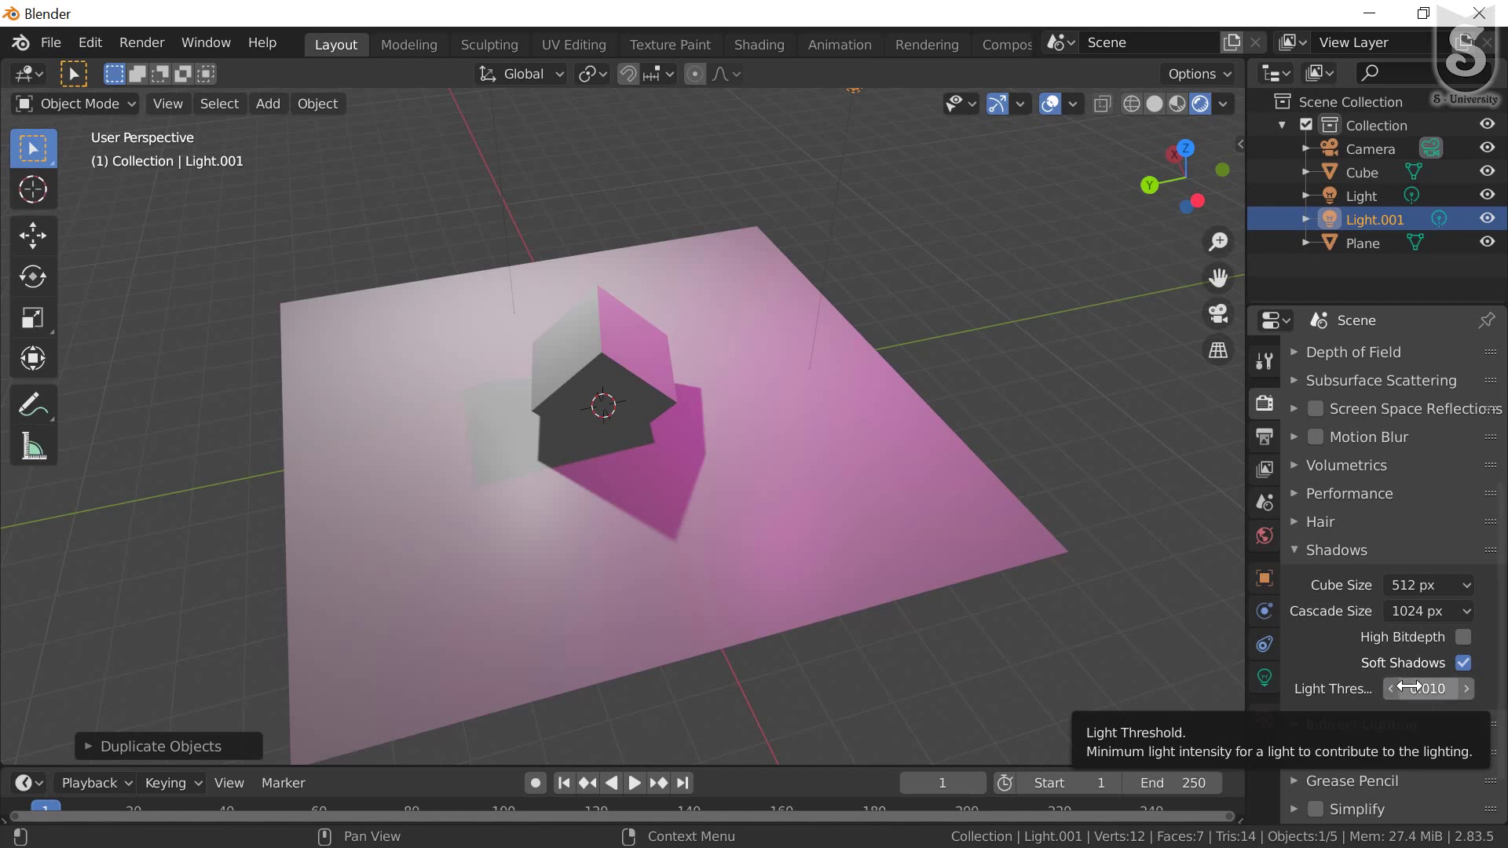
mouse_move(1428, 689)
mouse_down()
mouse_move(1469, 689)
mouse_move(1406, 690)
mouse_up()
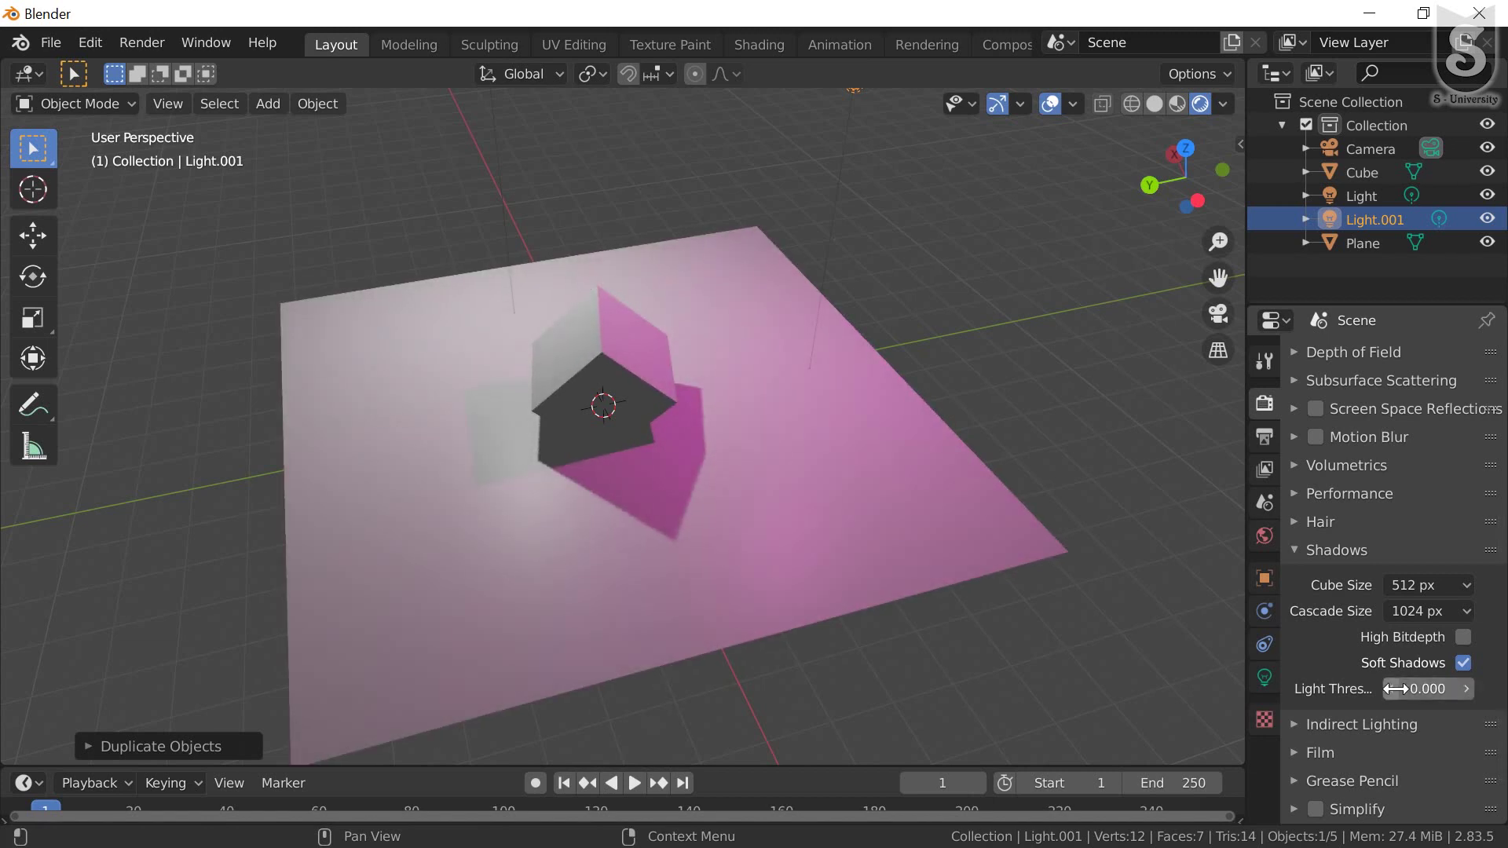
scroll(724, 449, up, 2)
Orbit around the two-light scene and scroll Render Properties back to the top
mouse_move(426, 299)
middle_down()
mouse_move(577, 289)
mouse_move(626, 334)
middle_up()
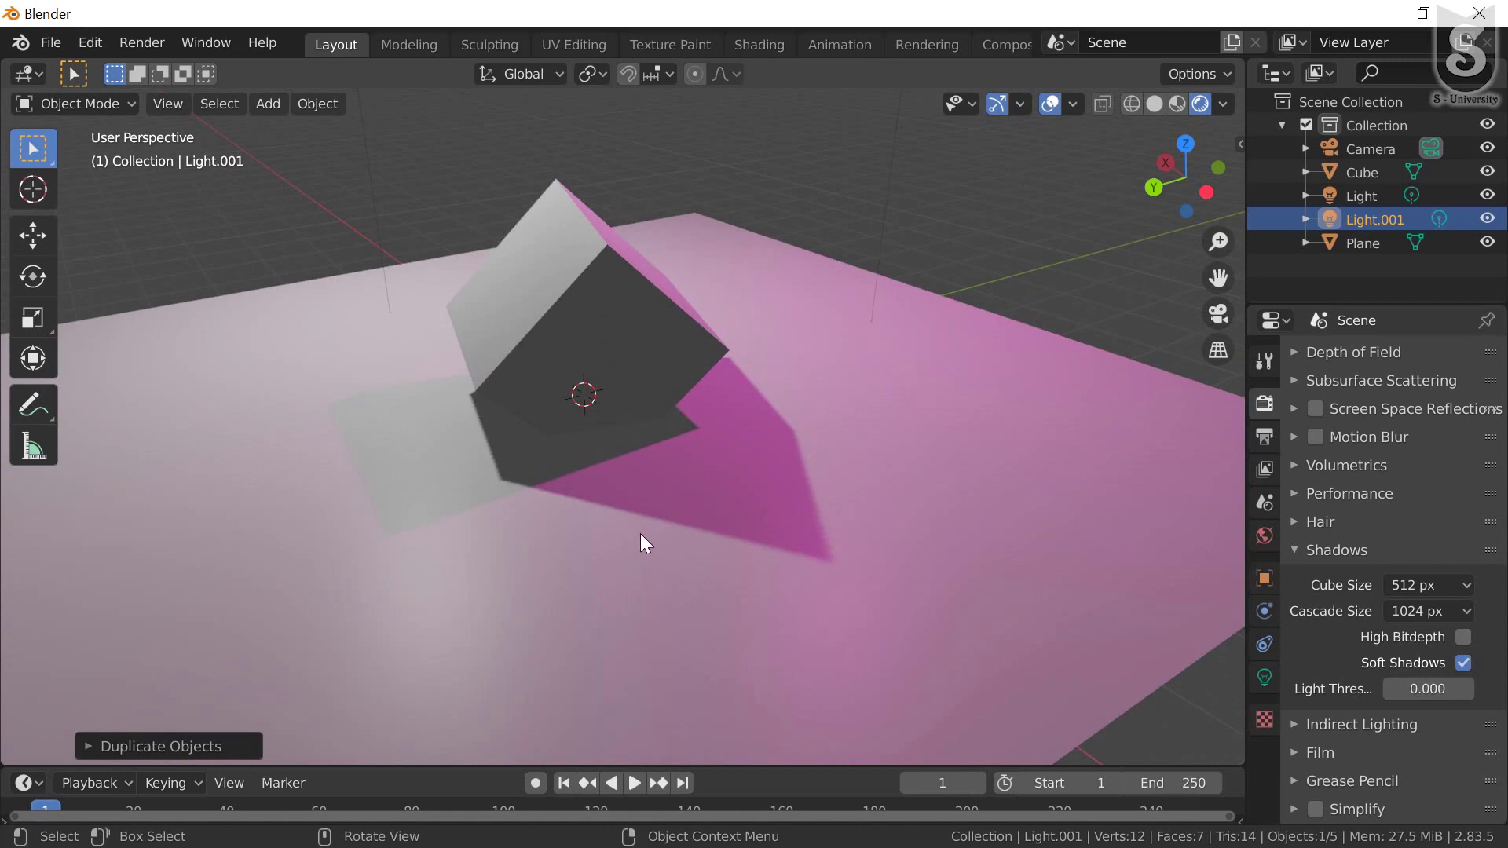
scroll(659, 350, up, 3)
mouse_move(608, 396)
middle_down()
mouse_move(578, 454)
mouse_move(400, 389)
mouse_move(707, 298)
mouse_move(493, 278)
mouse_move(383, 285)
mouse_move(366, 306)
mouse_move(367, 281)
mouse_move(414, 287)
mouse_move(461, 390)
mouse_move(458, 379)
middle_up()
scroll(457, 378, down, 2)
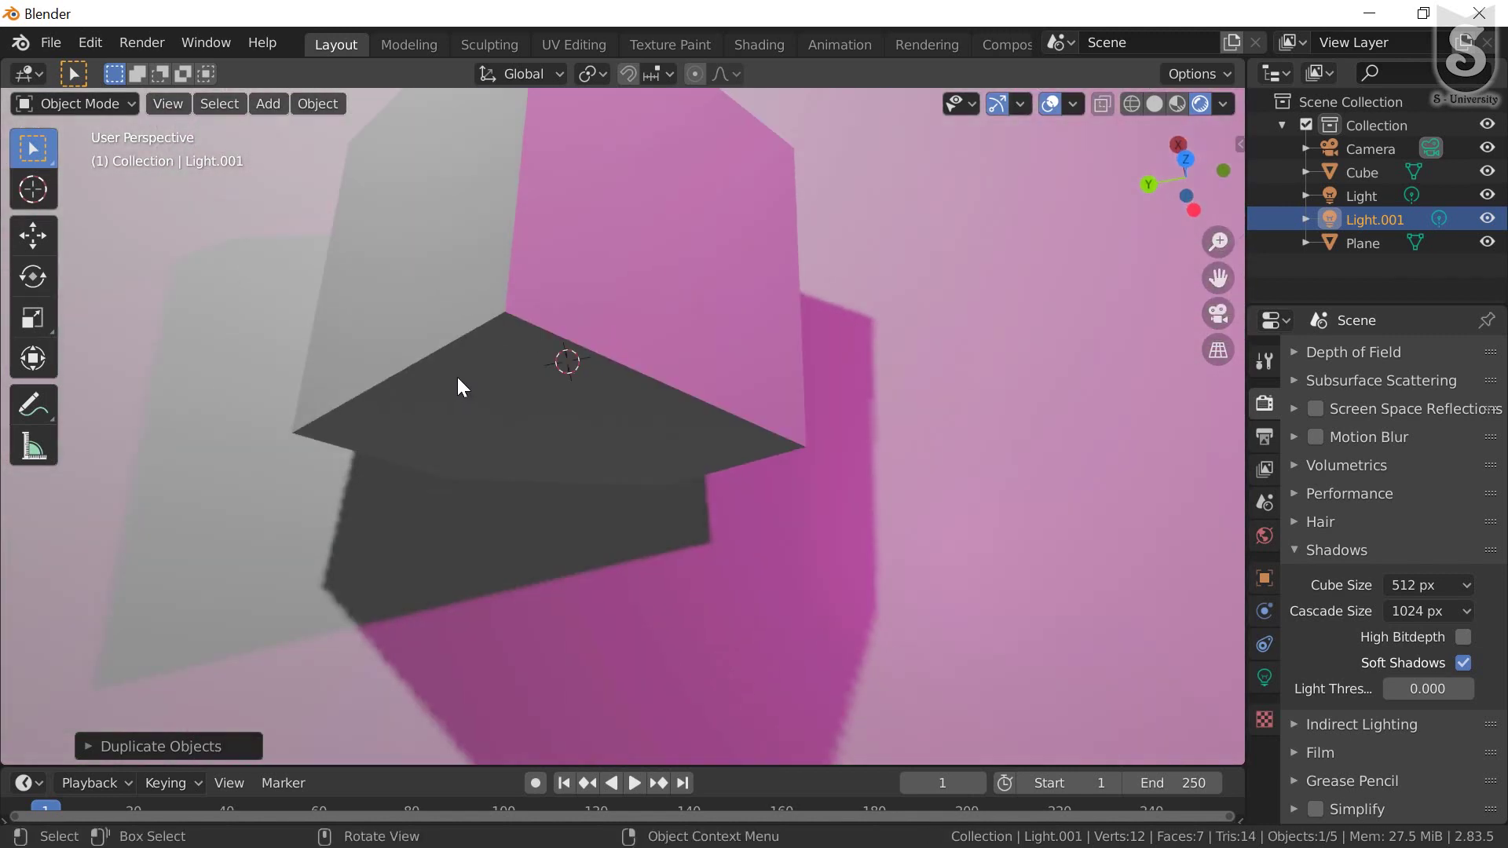
scroll(458, 378, down, 1)
scroll(458, 381, down, 1)
scroll(902, 179, down, 1)
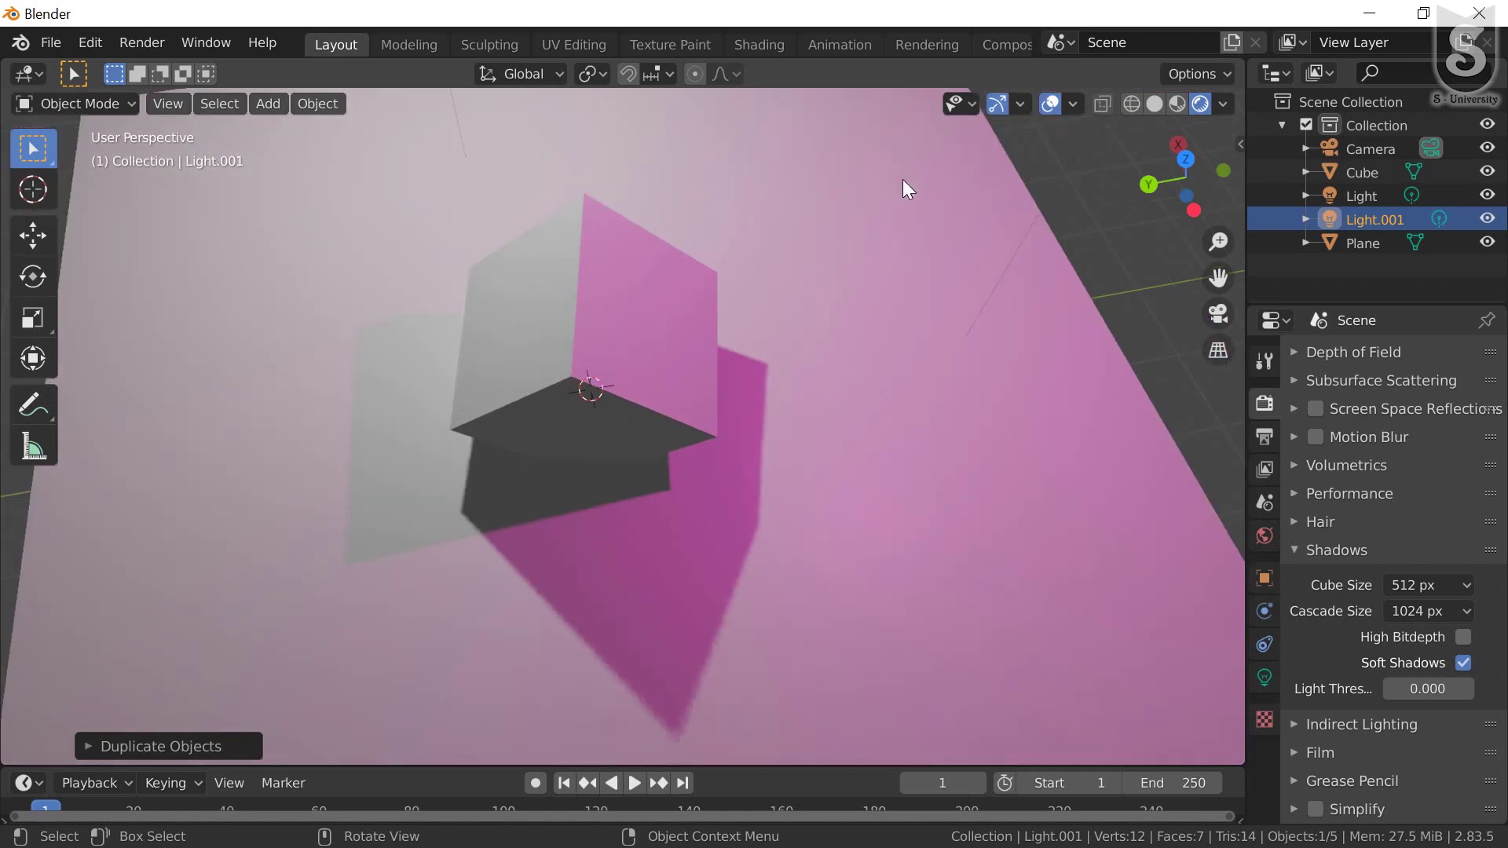
scroll(1015, 156, down, 1)
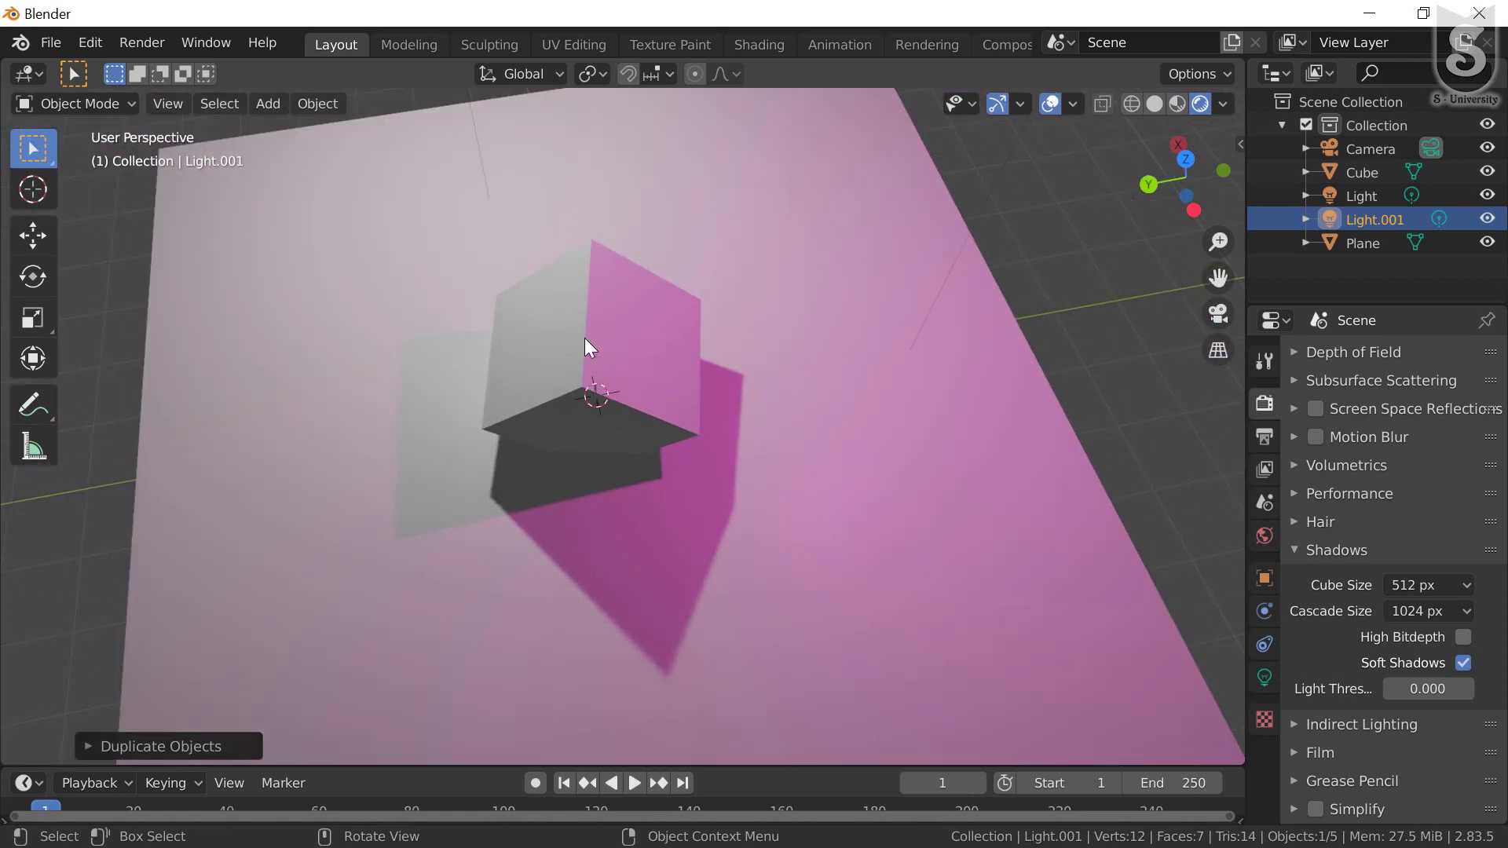
scroll(582, 462, up, 1)
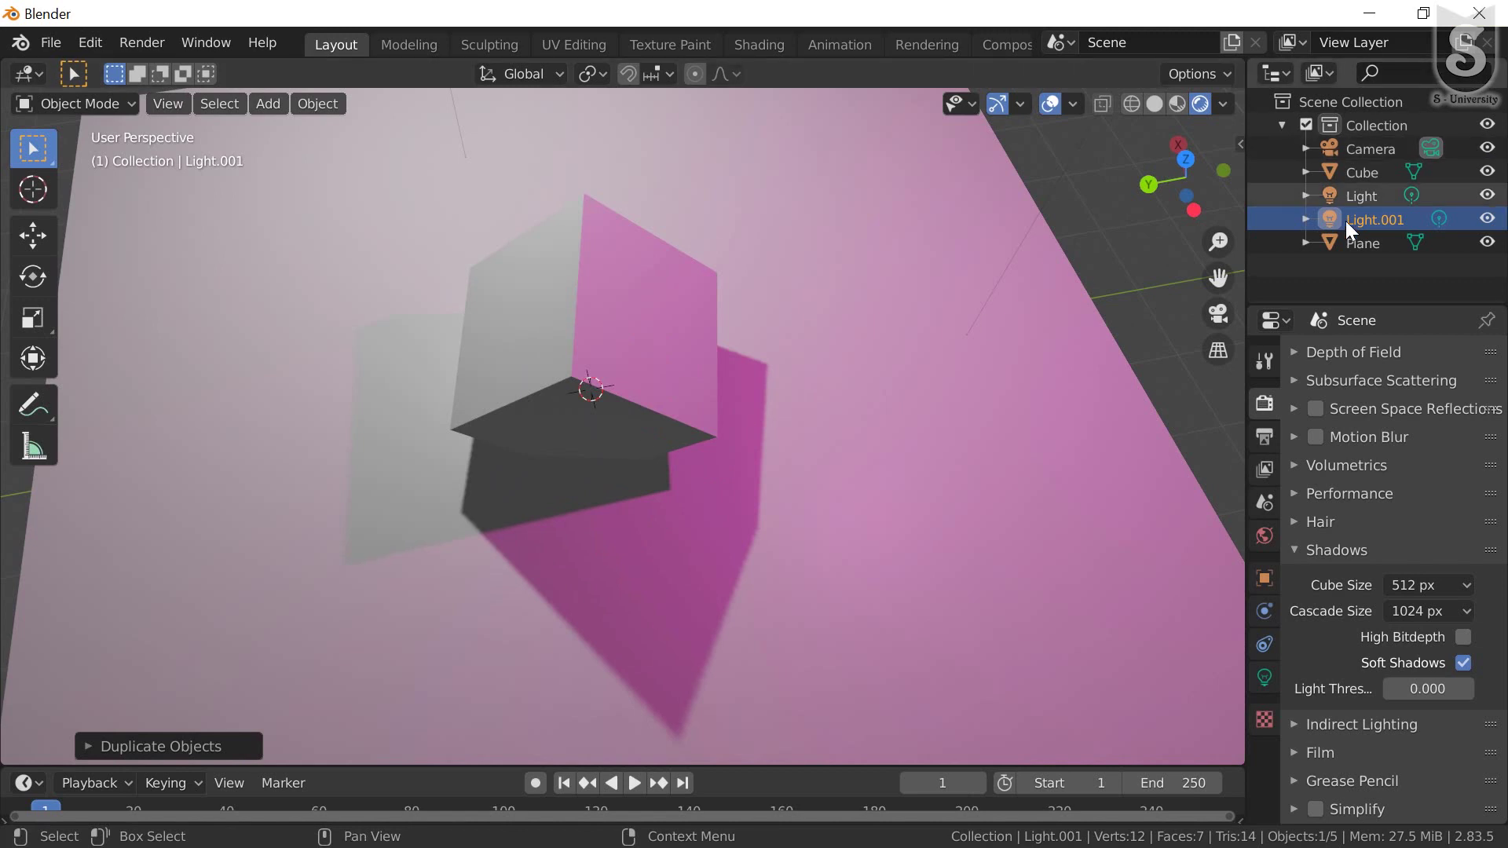
scroll(1290, 427, up, 2)
scroll(1296, 424, up, 5)
Switch the render engine to Cycles to preview the scene, then set it back to Eevee
click(1420, 353)
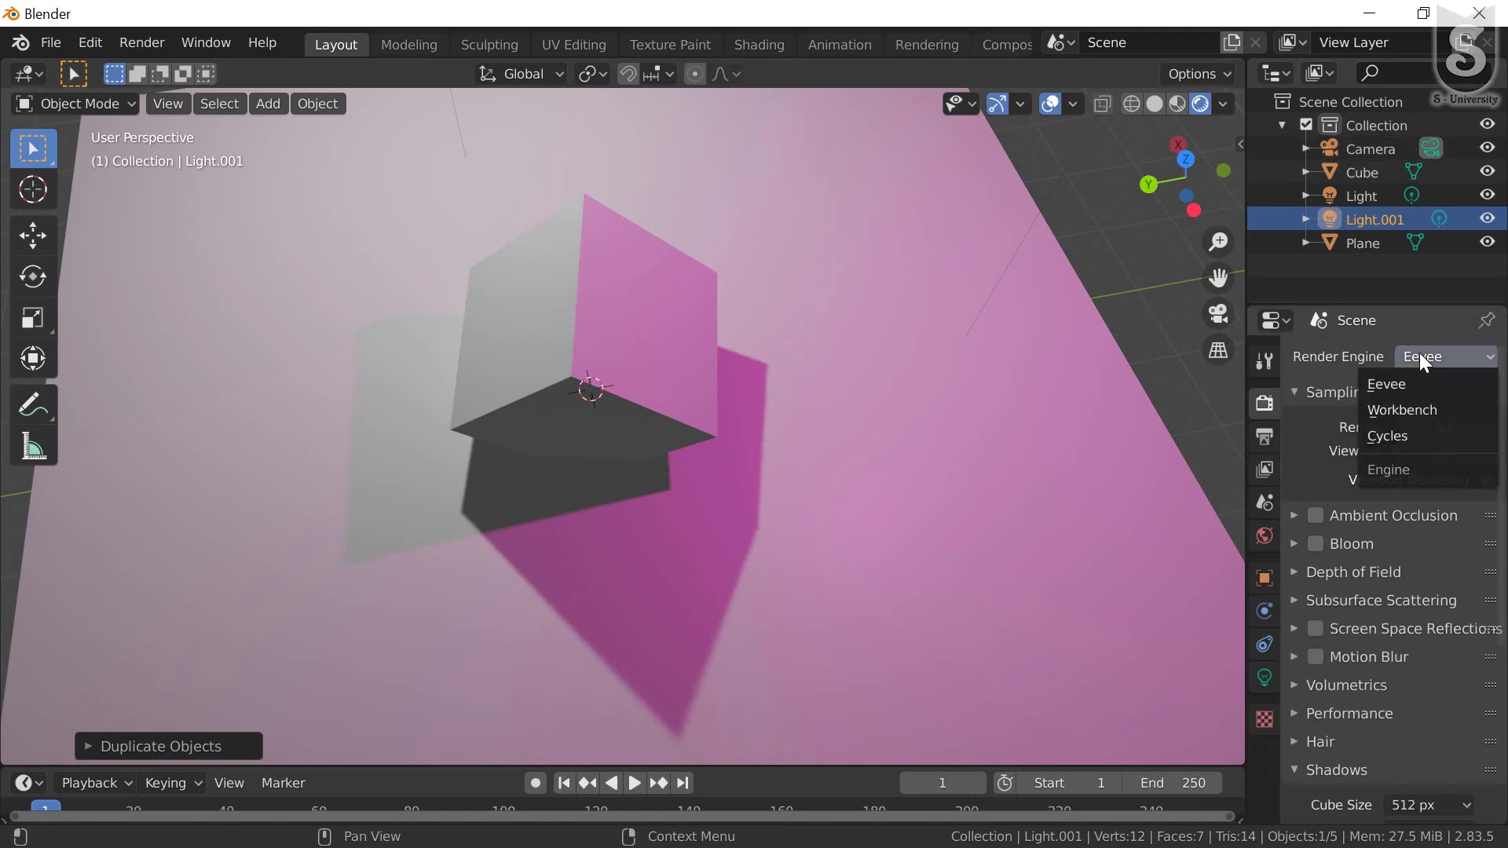
click(1403, 439)
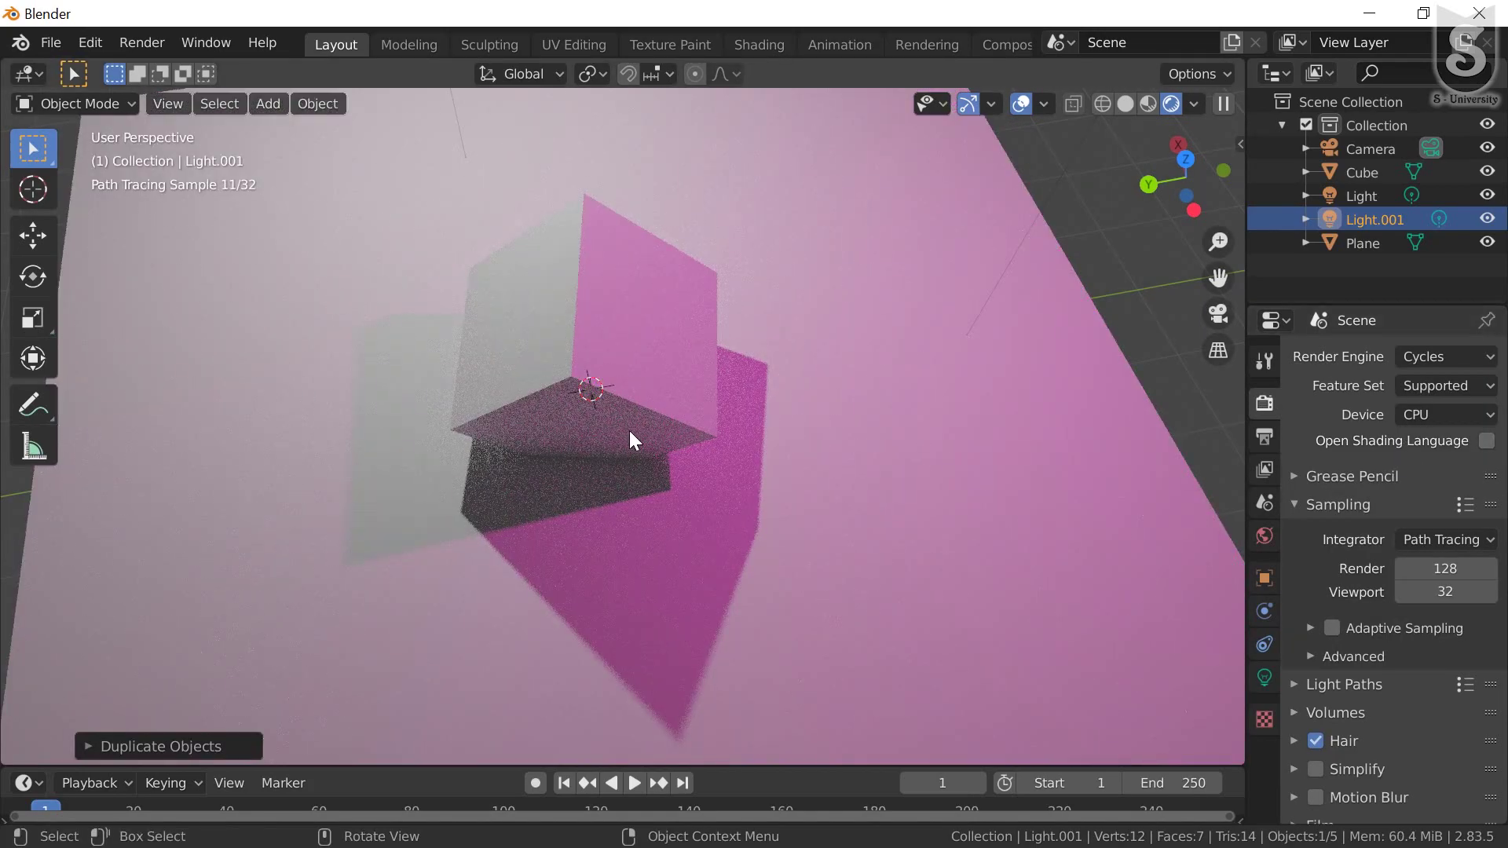
middle_drag(629, 431, 618, 393)
scroll(606, 424, down, 1)
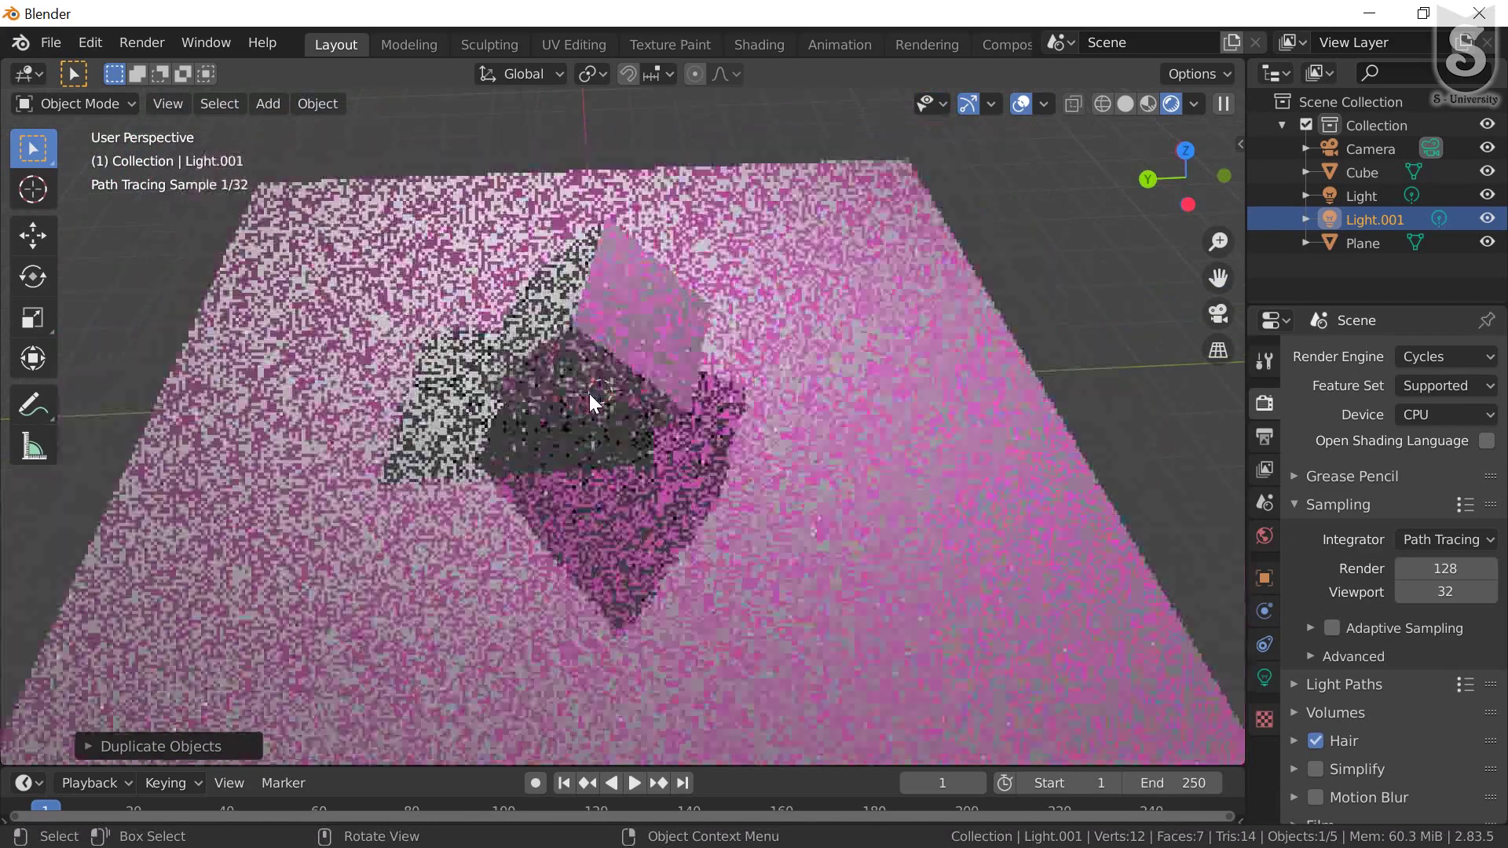
scroll(591, 395, down, 1)
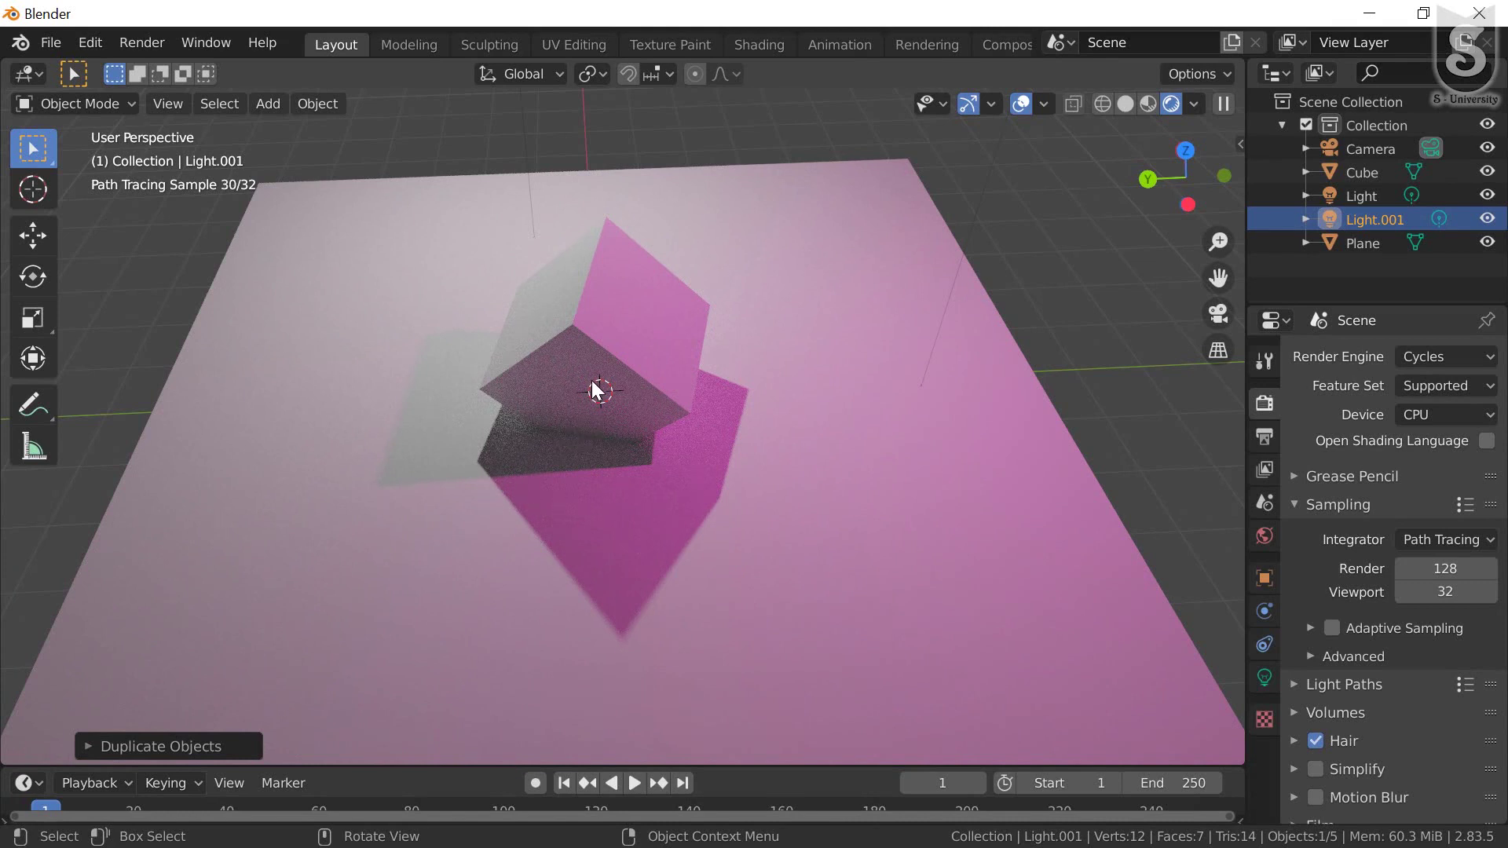
click(1398, 355)
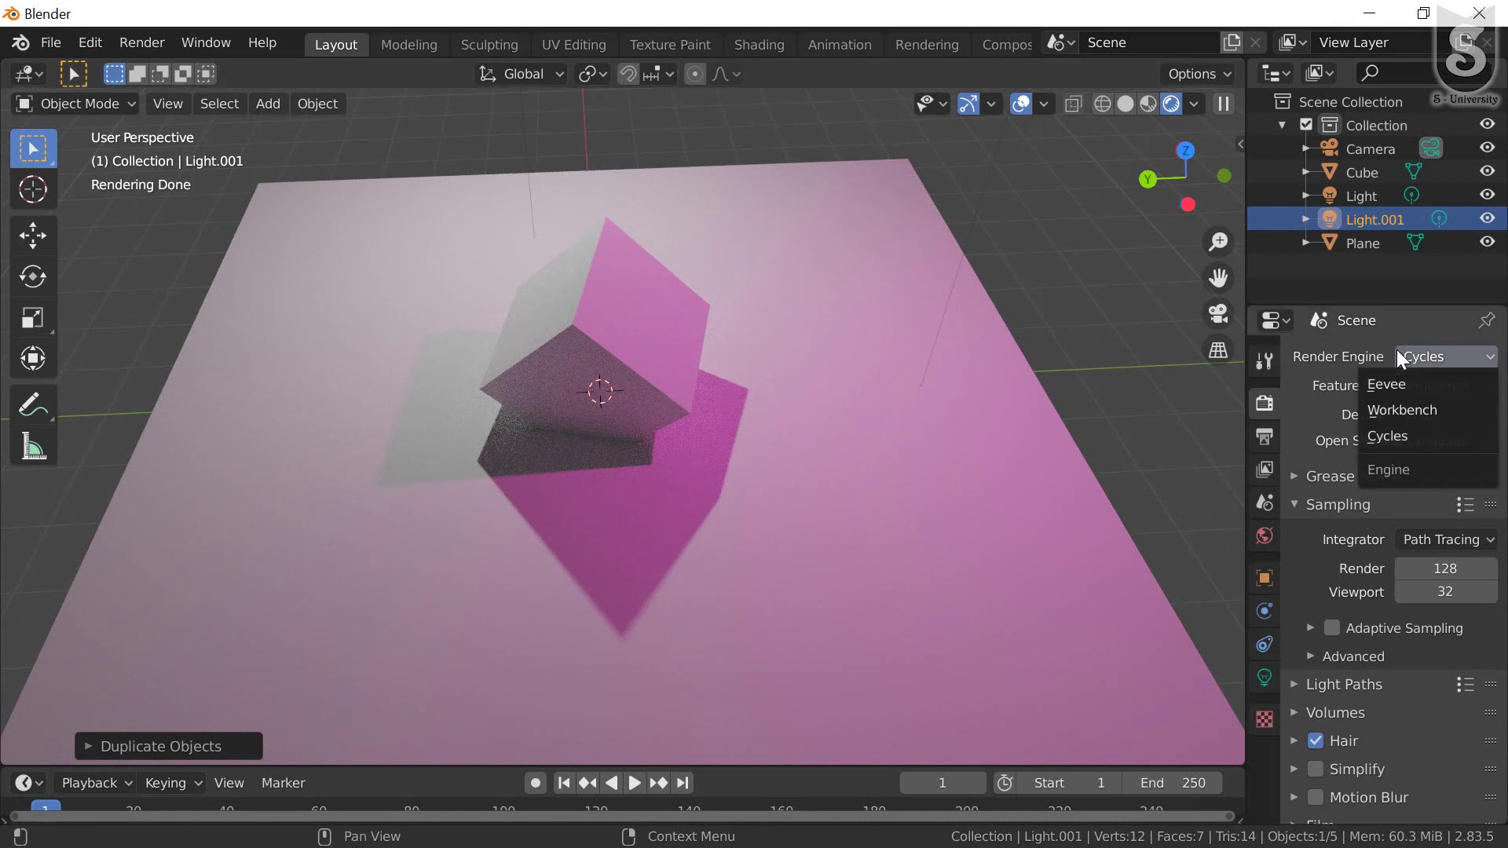
click(1405, 382)
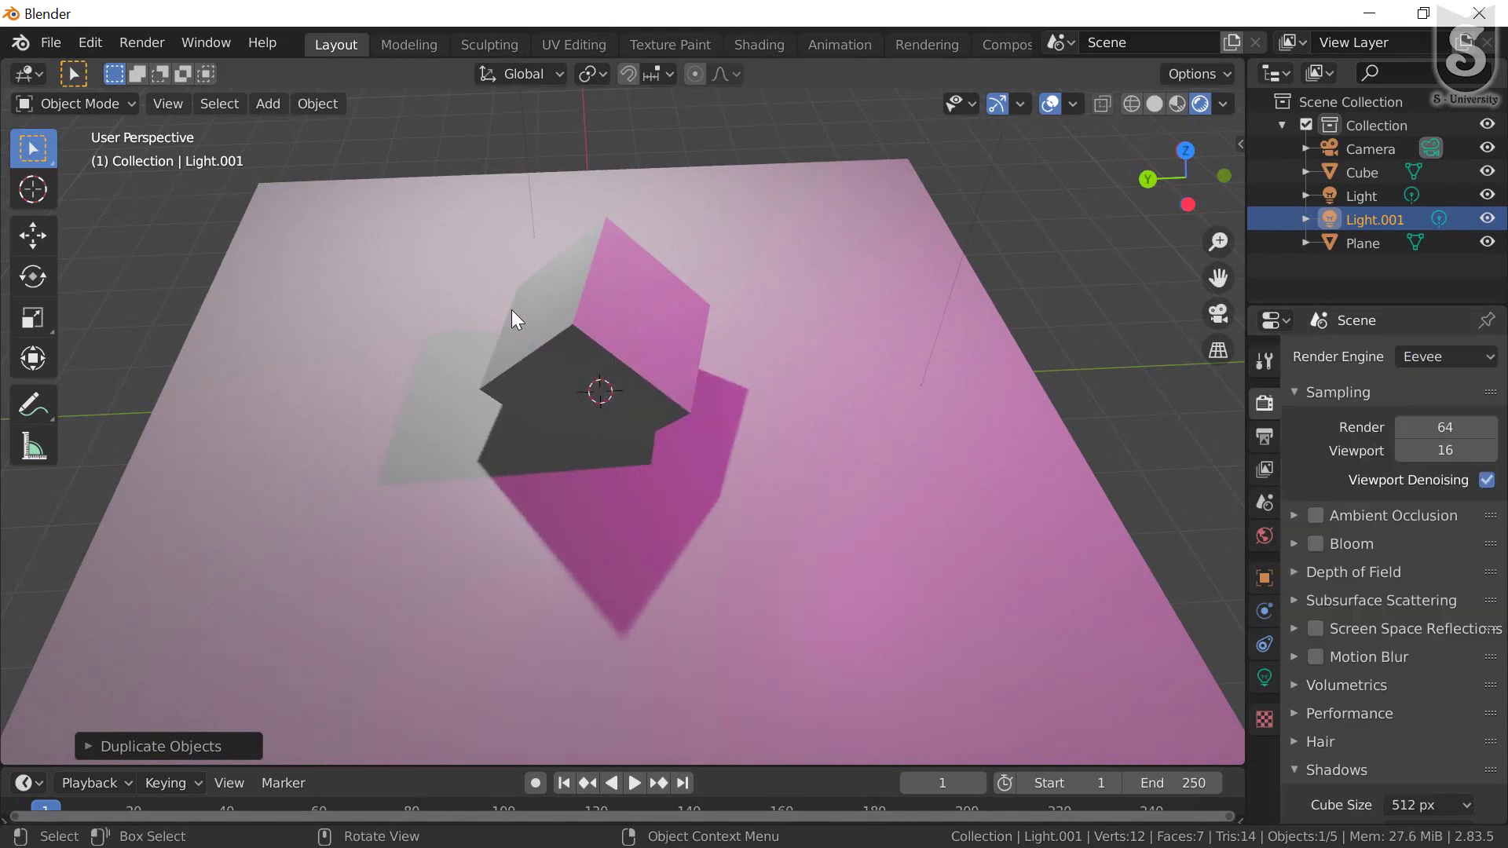
Add an Irradiance Volume light probe at the cube and start scaling it up
scroll(606, 312, down, 2)
scroll(618, 308, up, 2)
scroll(619, 306, up, 2)
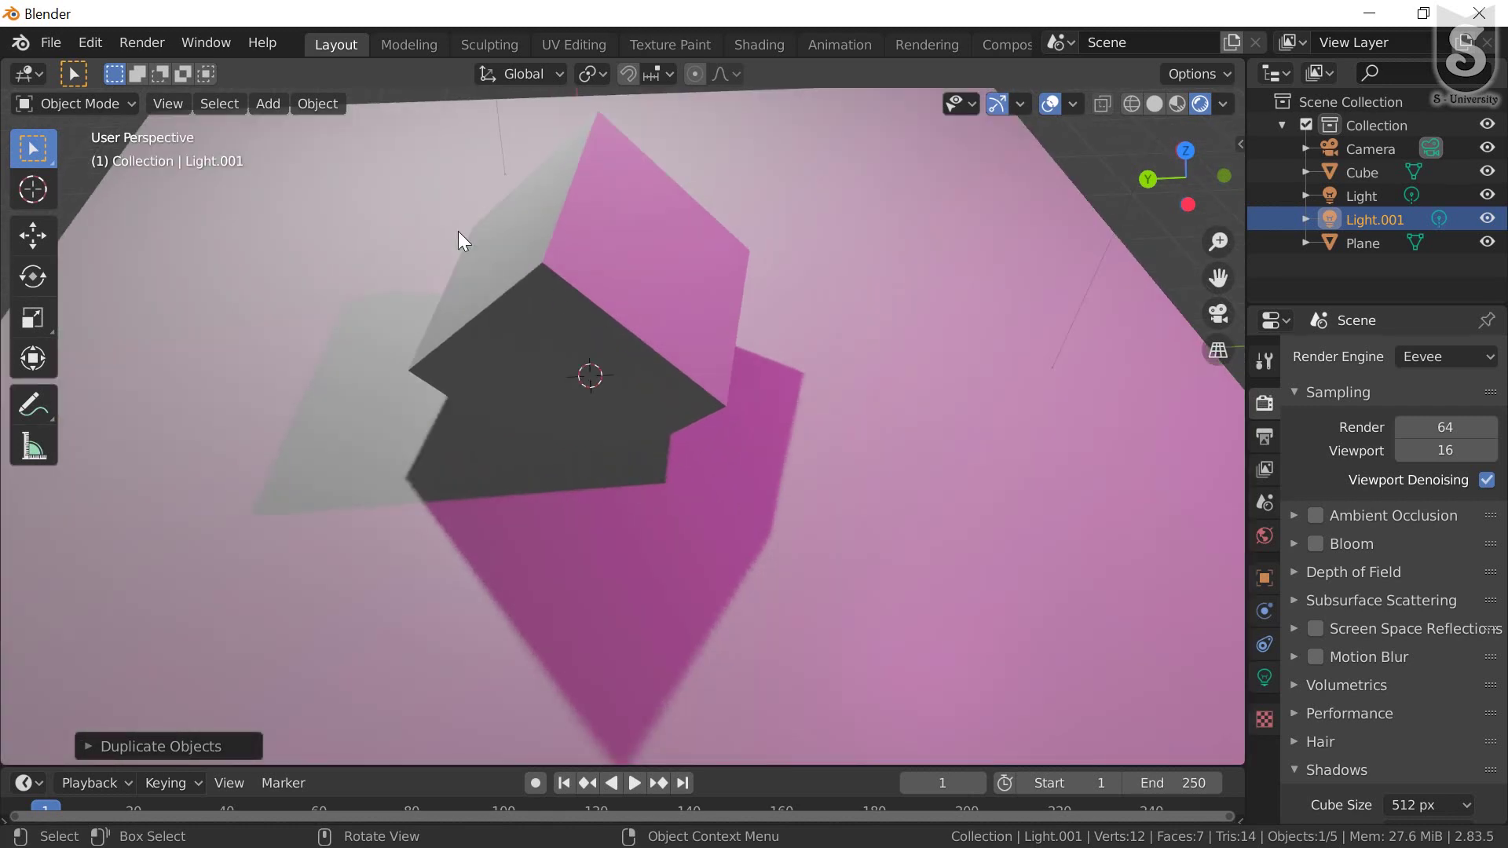
scroll(631, 438, down, 3)
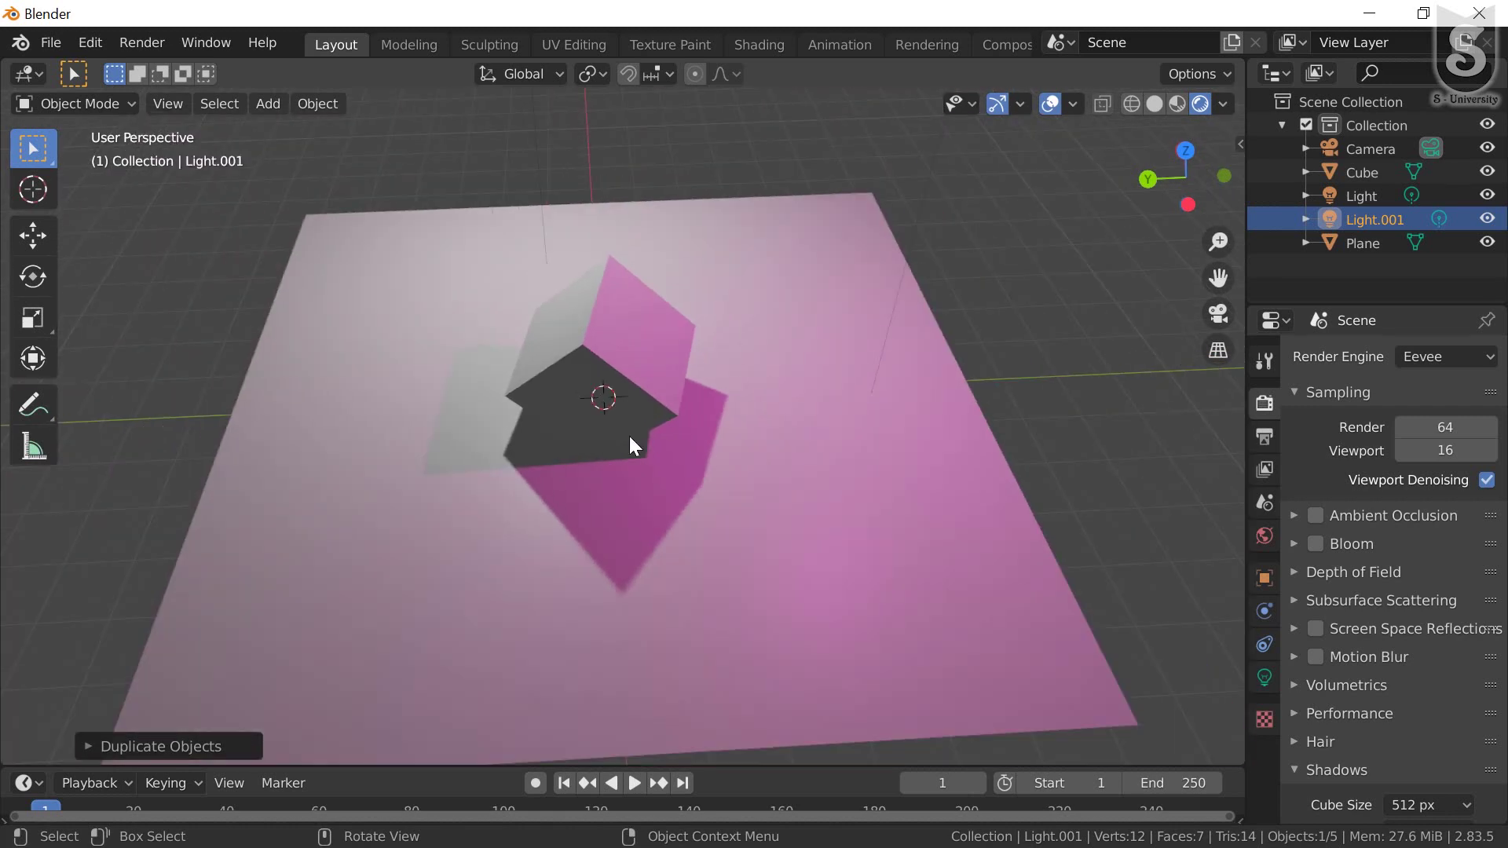
key(shift+a)
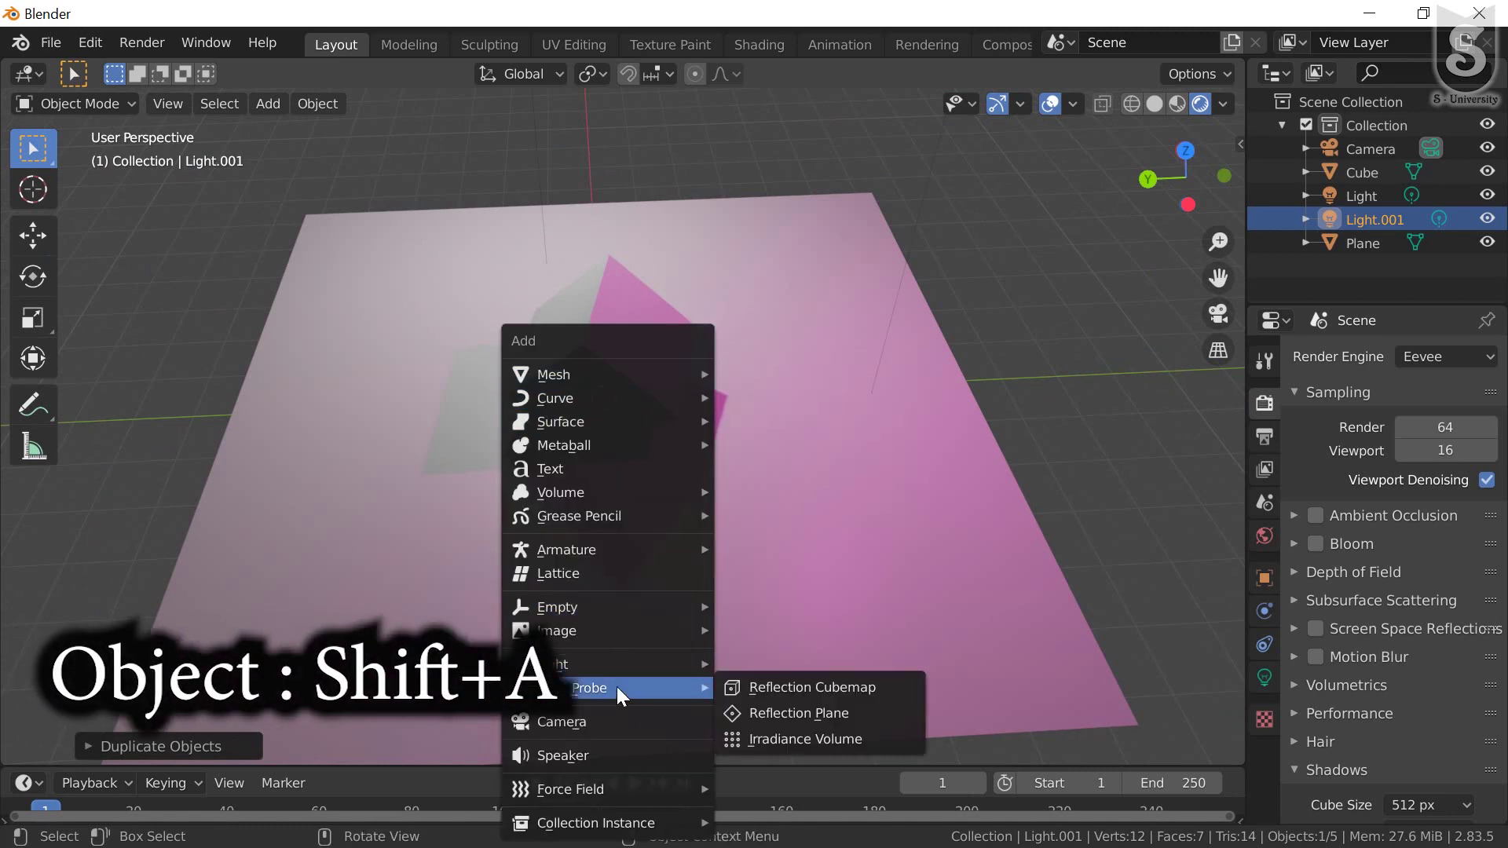
mouse_move(573, 686)
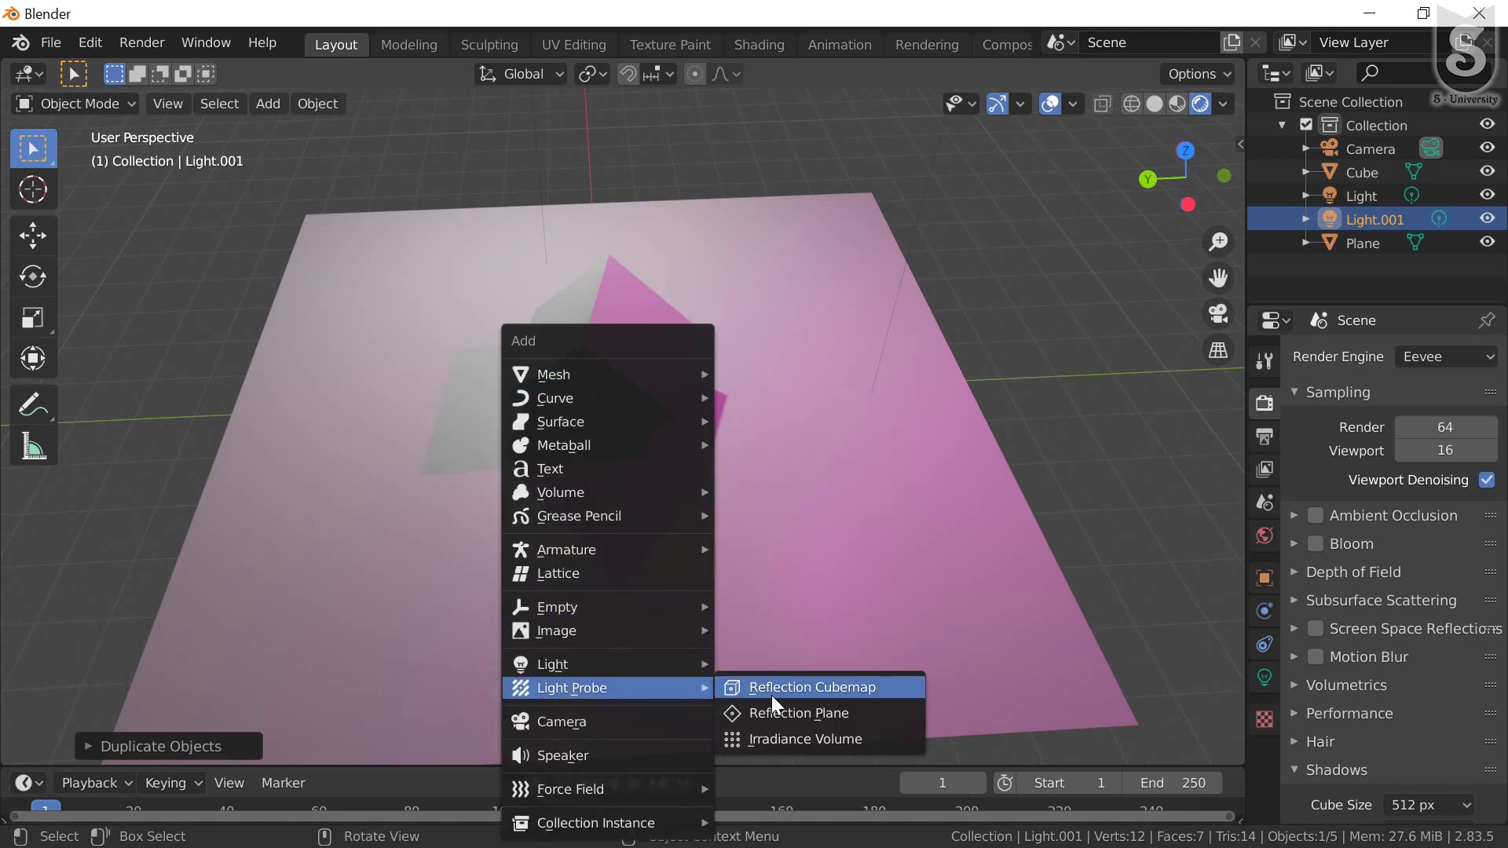
click(812, 737)
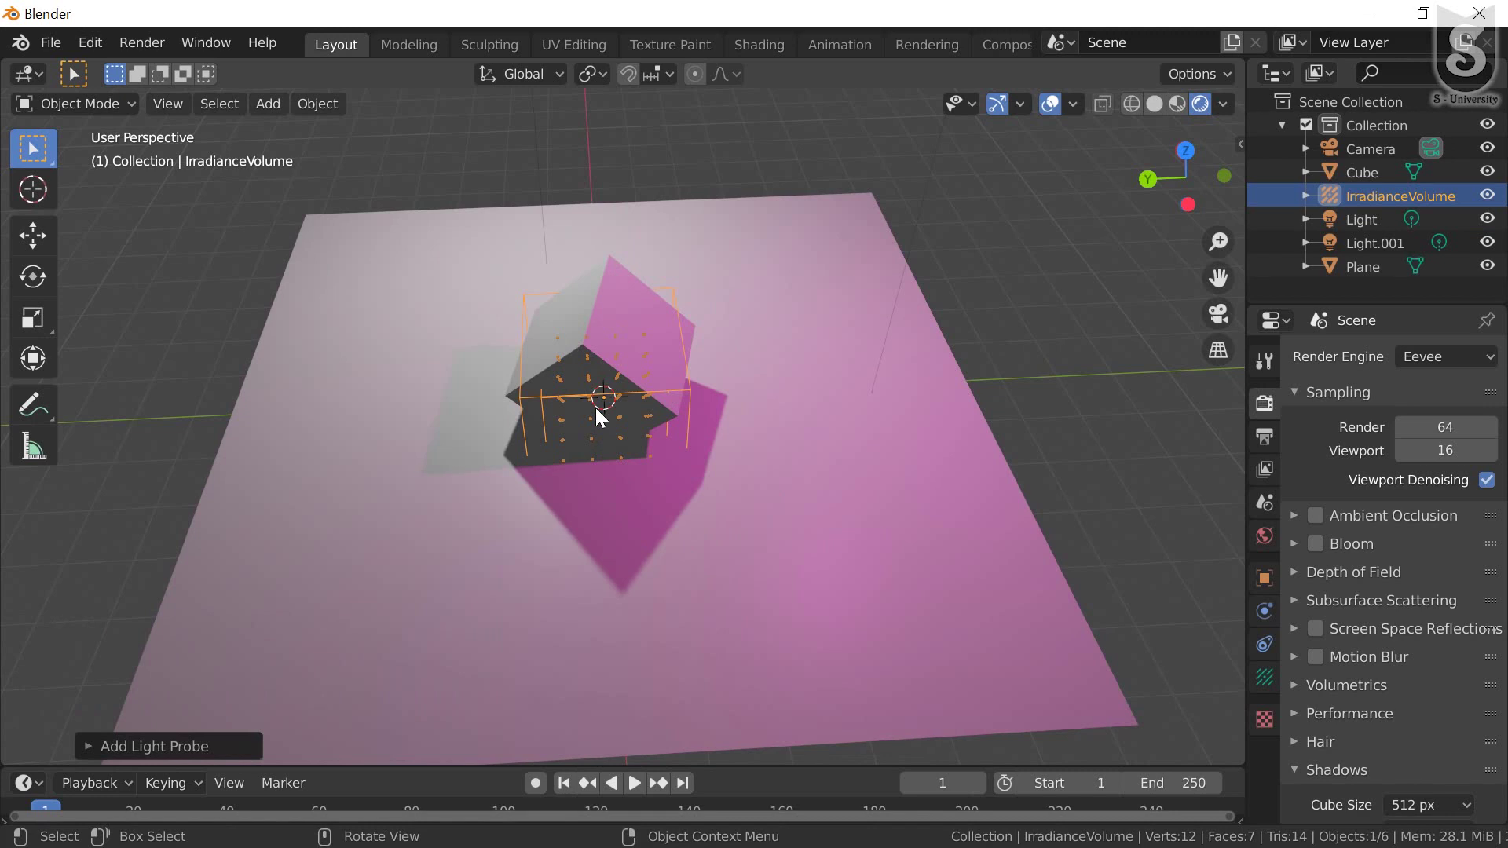
key(s)
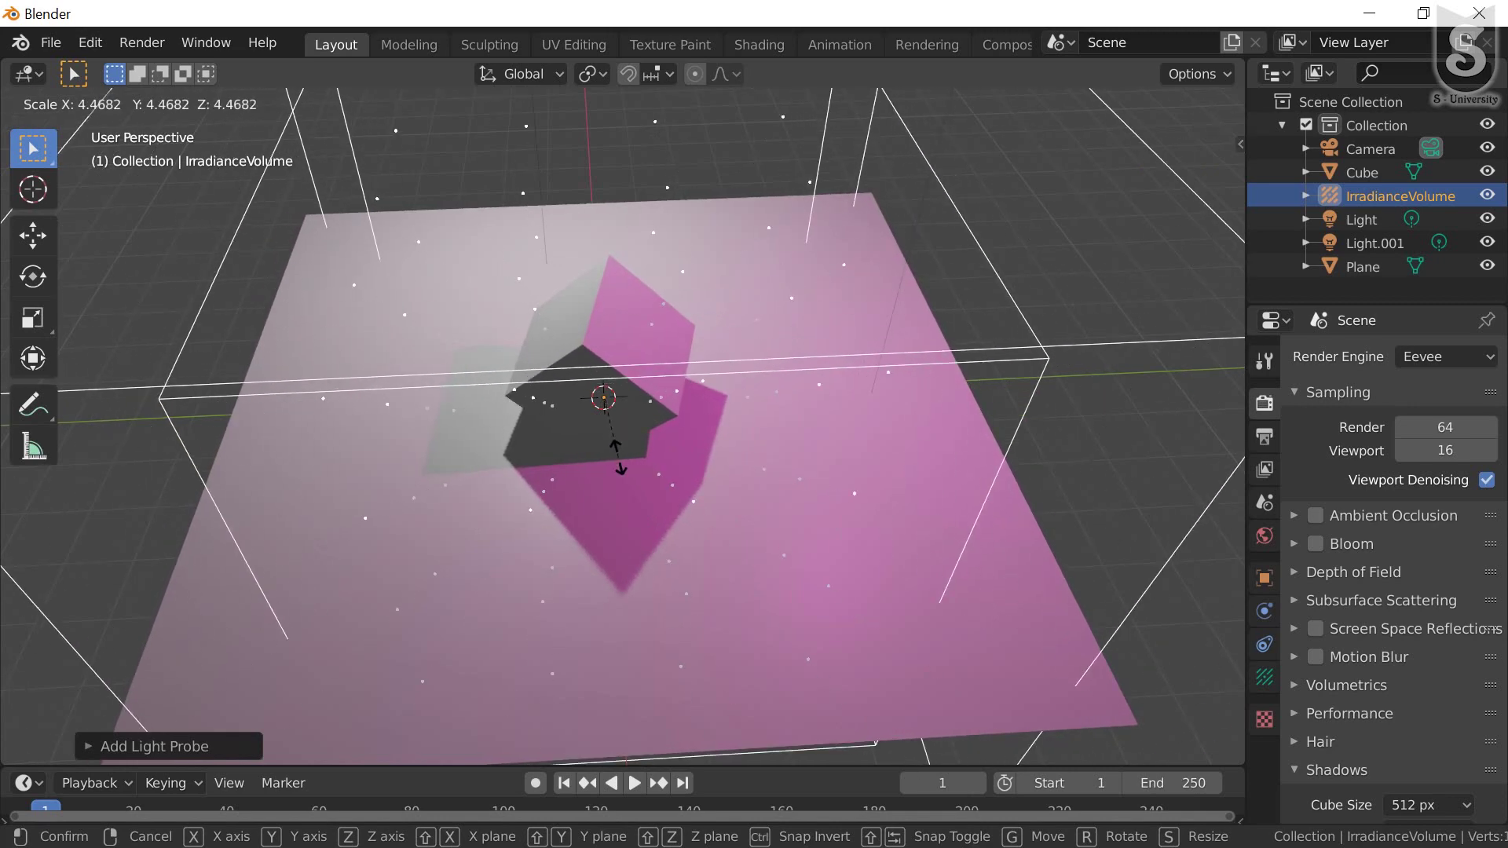
Confirm the enlarged irradiance volume so it spans the whole floor
click(616, 472)
scroll(601, 440, down, 2)
mouse_move(590, 419)
middle_down()
mouse_move(592, 401)
mouse_move(593, 414)
middle_up()
scroll(594, 414, down, 2)
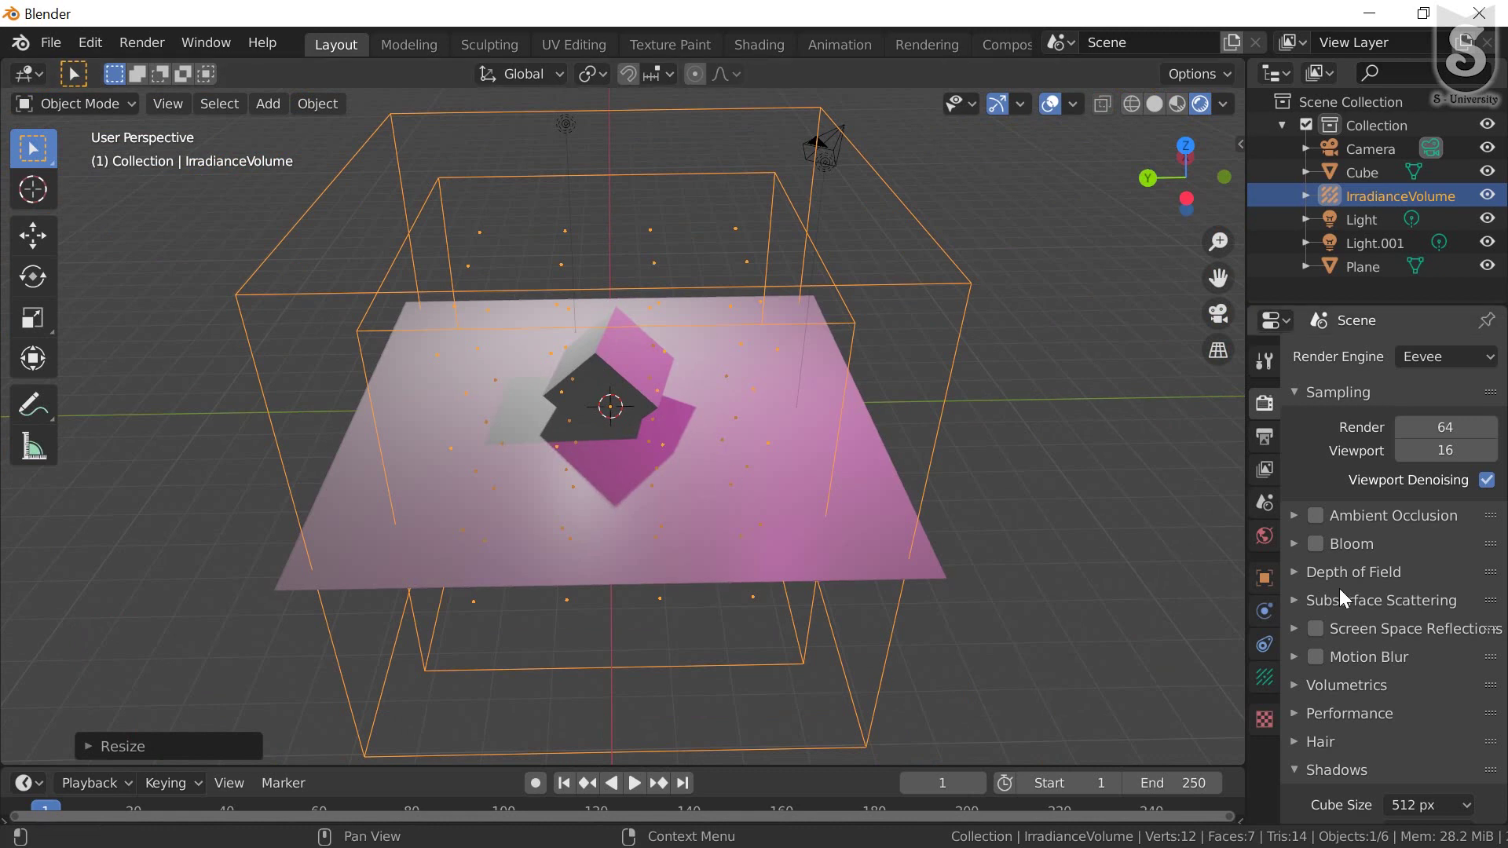
scroll(1380, 527, down, 1)
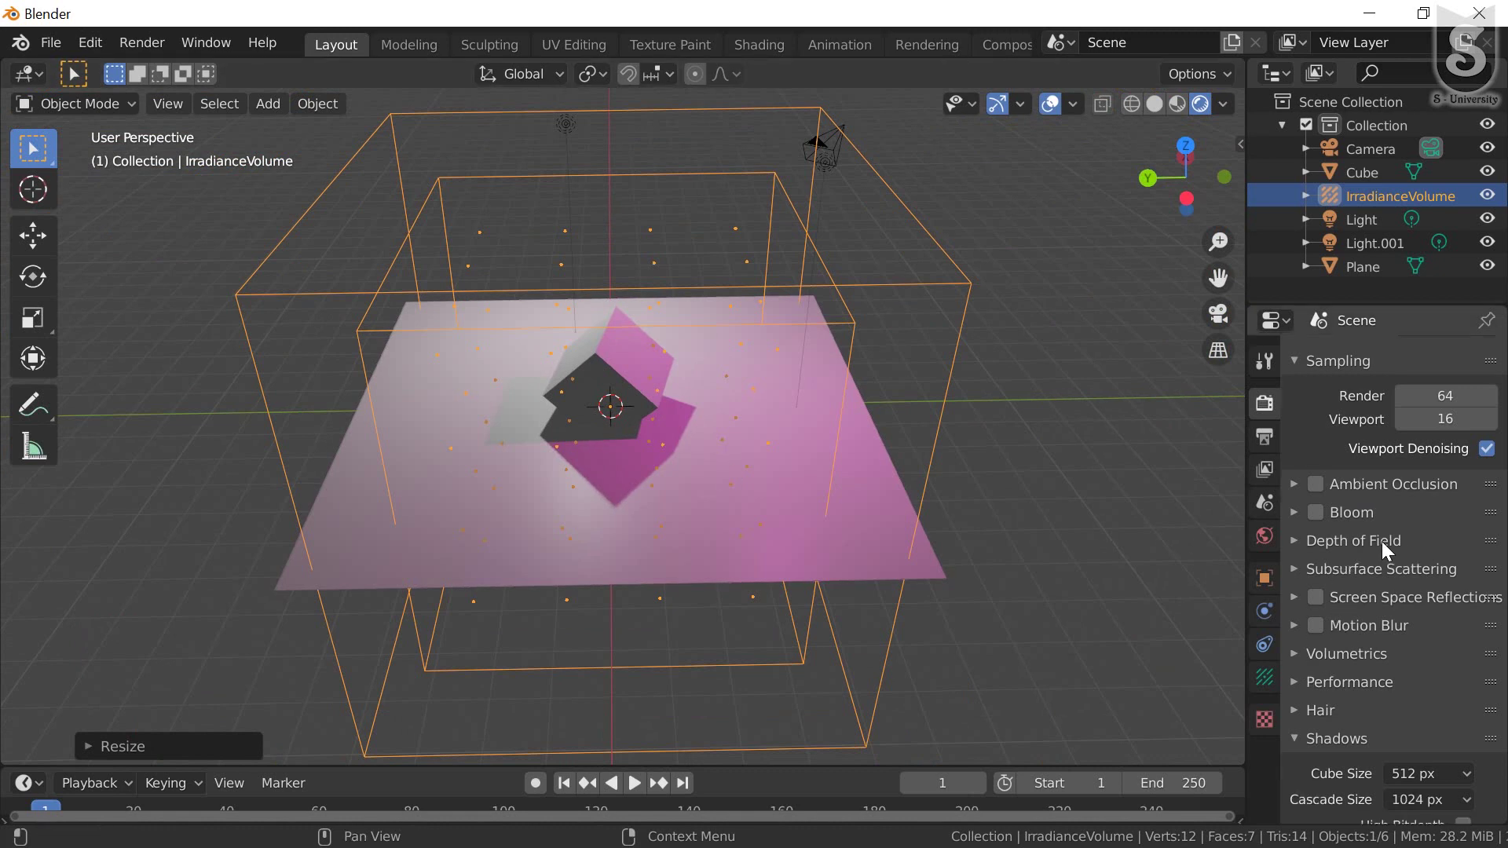
scroll(1382, 543, down, 3)
scroll(1383, 544, down, 3)
Expand Indirect Lighting in Render Properties and bake indirect lighting into a light cache
scroll(1382, 543, up, 2)
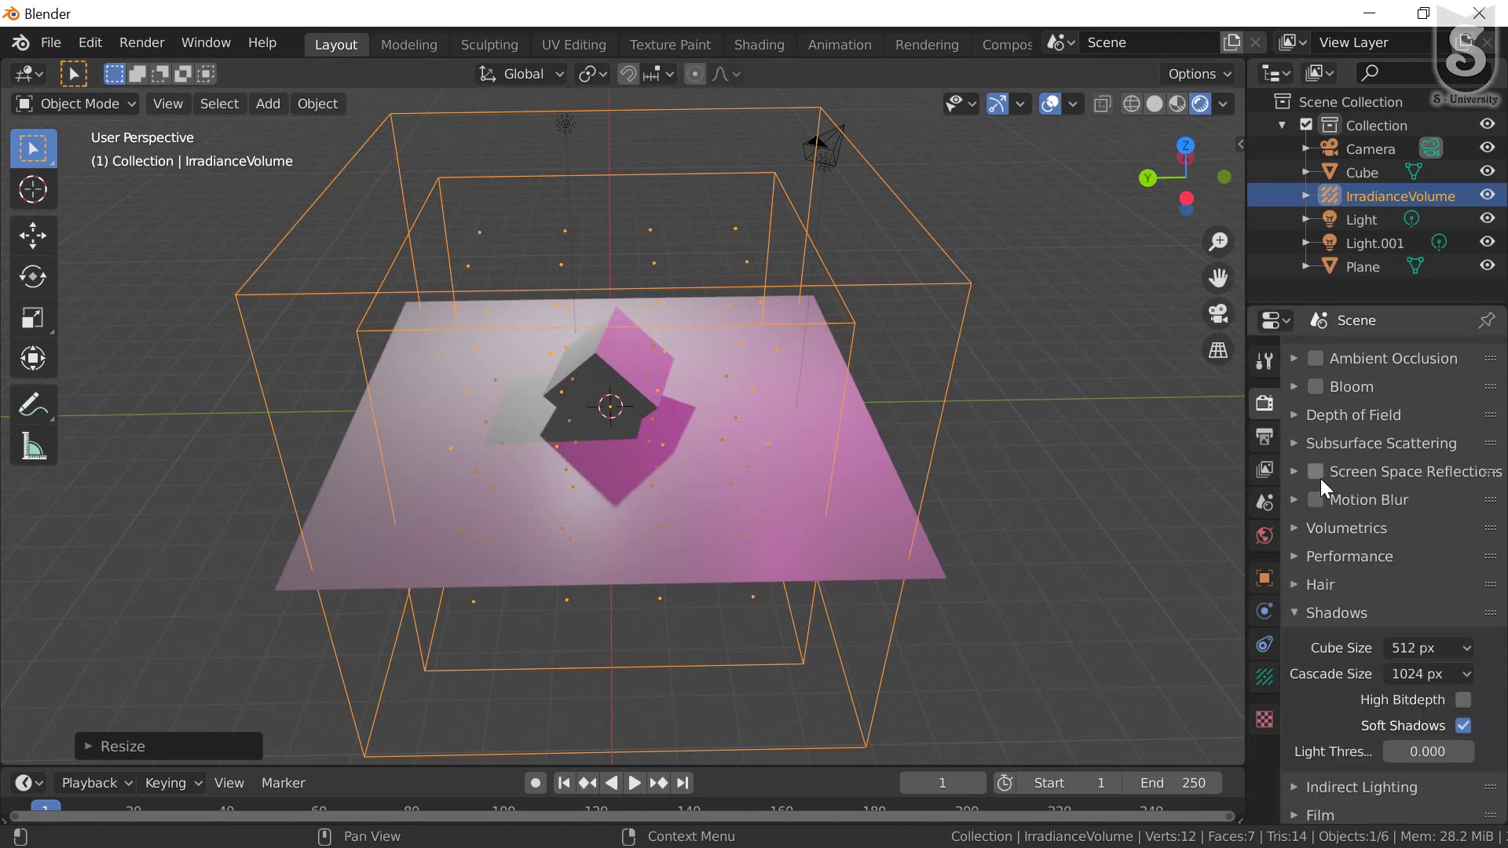
scroll(1370, 476, up, 3)
scroll(1326, 577, down, 3)
scroll(1396, 623, down, 4)
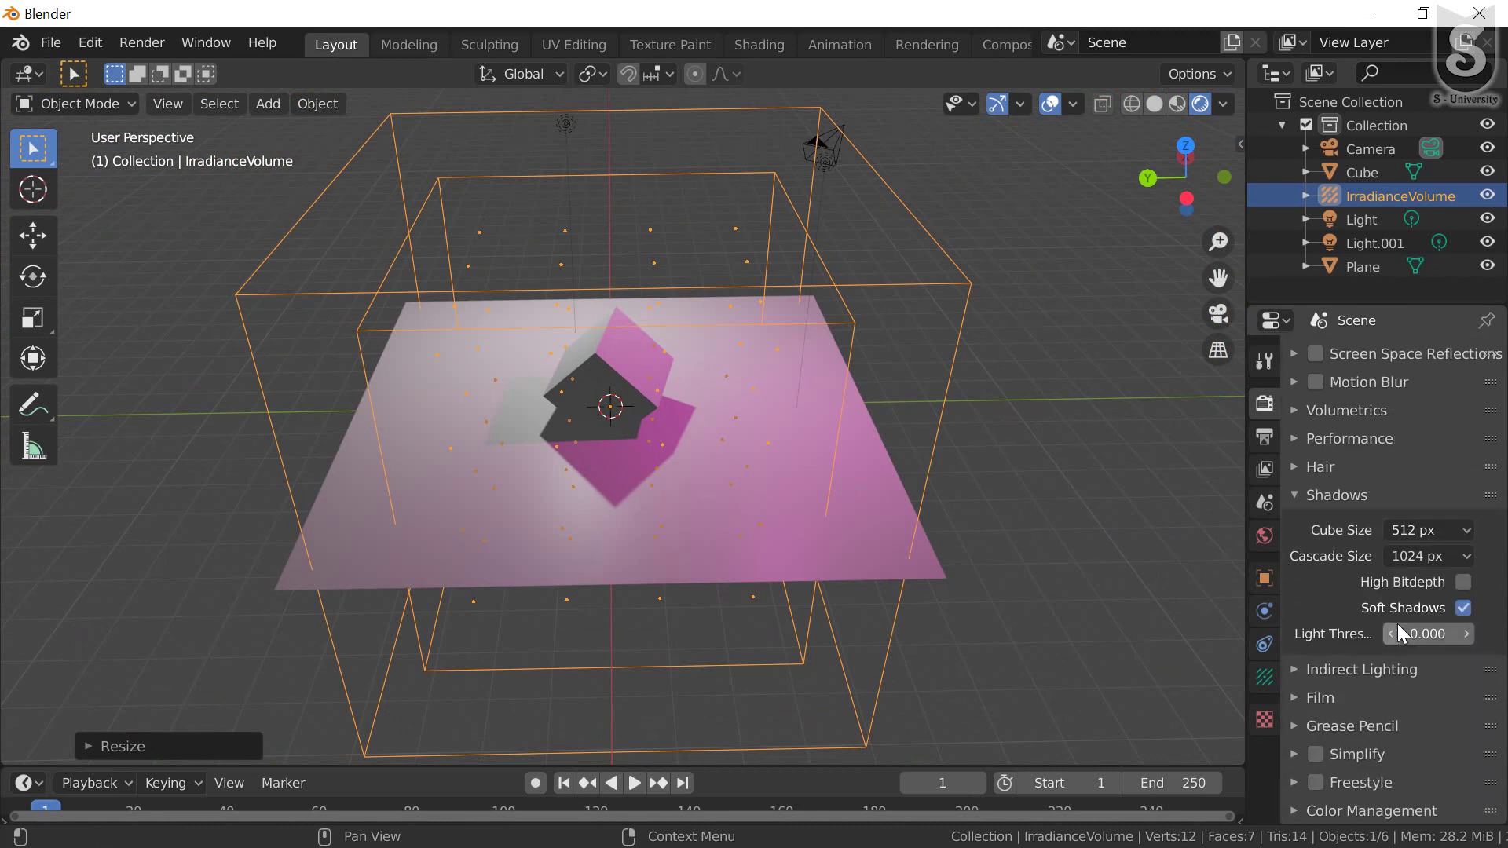
click(1295, 671)
scroll(1380, 677, down, 3)
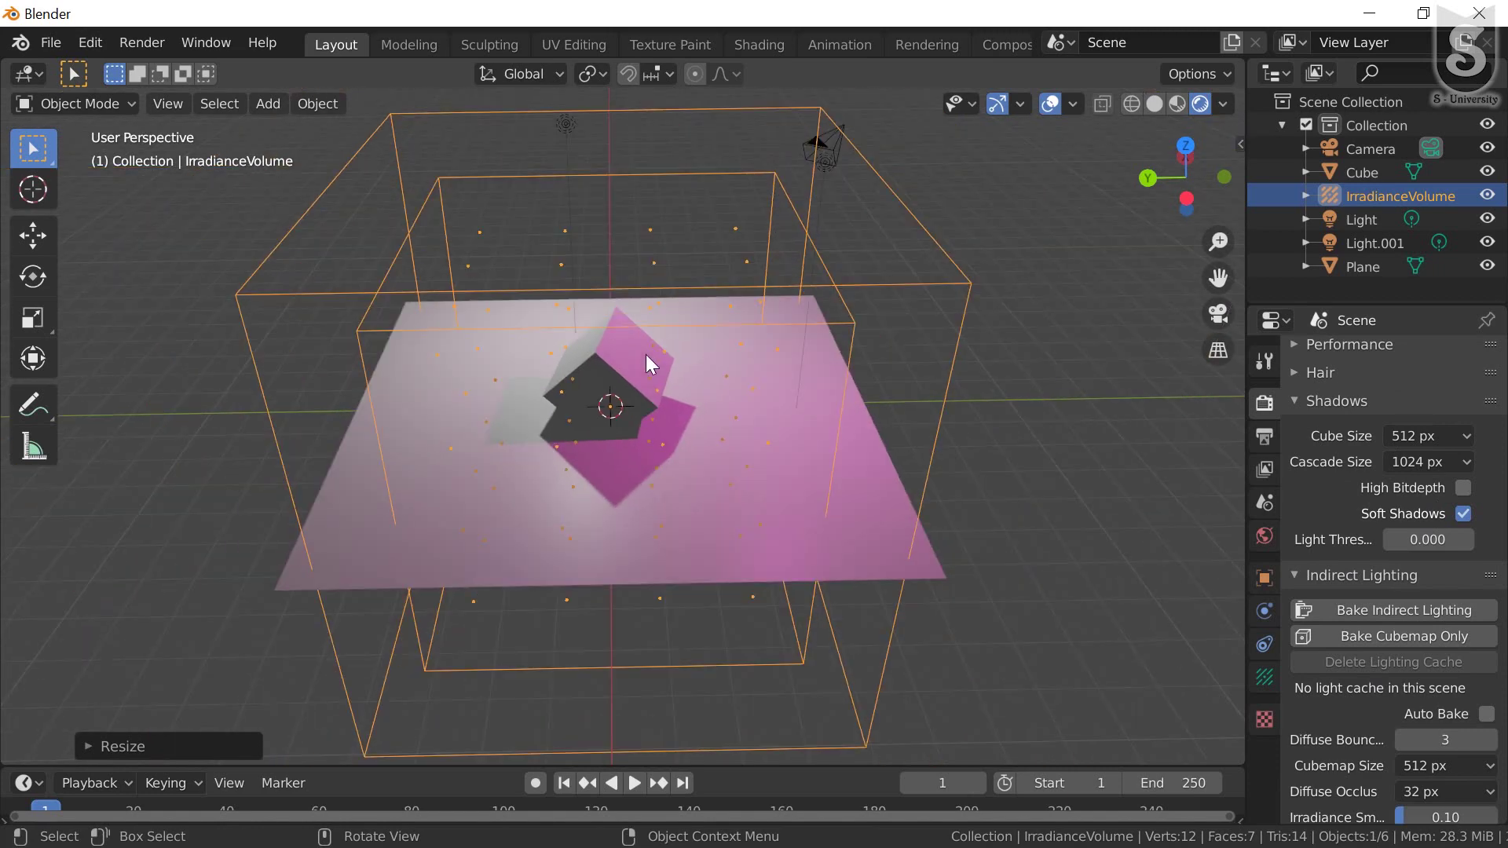
click(1383, 612)
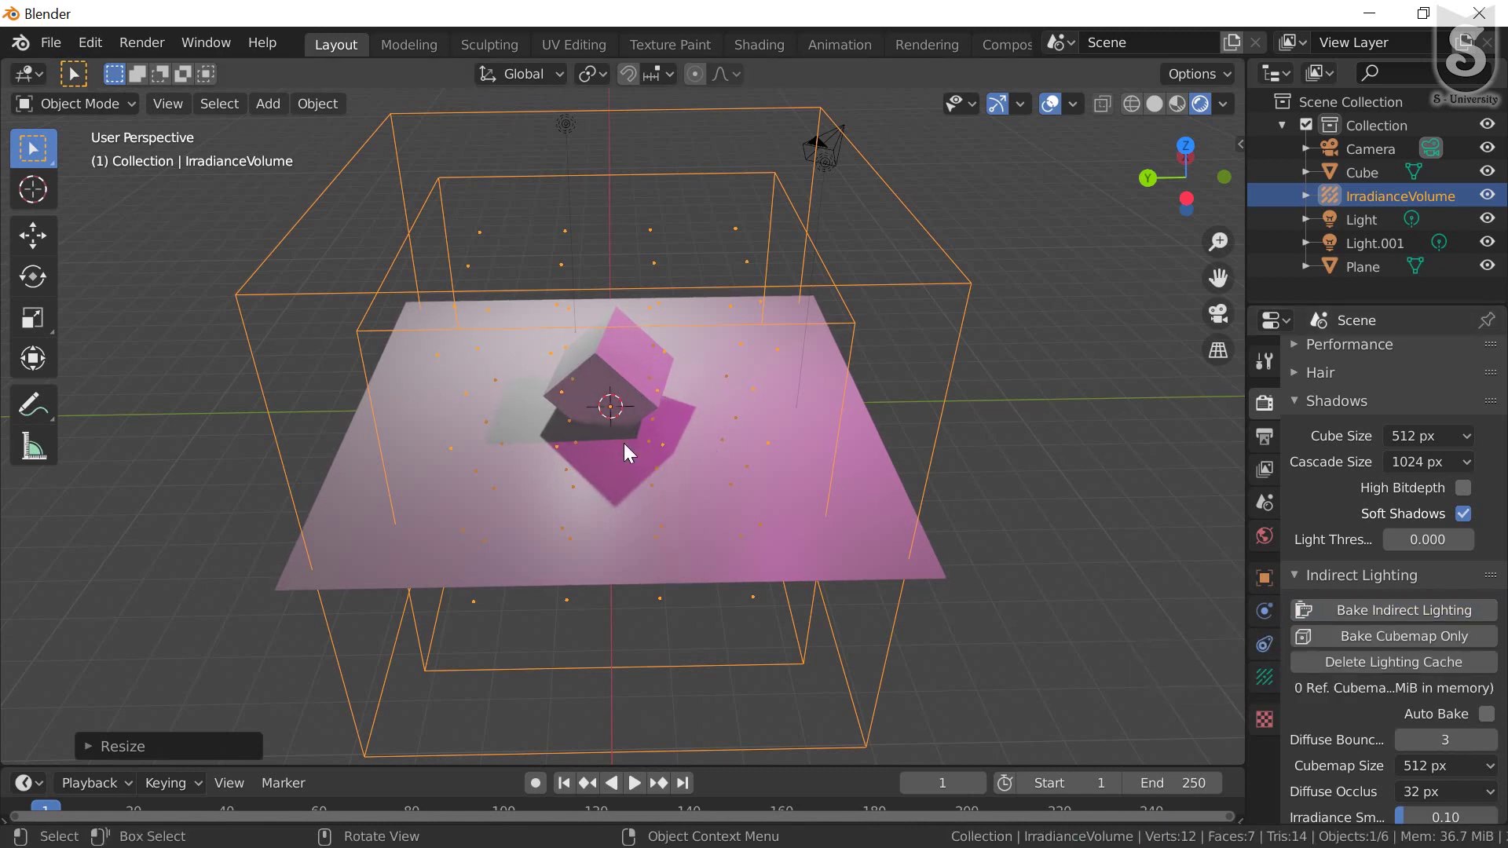
Orbit to look down on the scene and select the cube
scroll(624, 443, up, 2)
scroll(601, 397, up, 3)
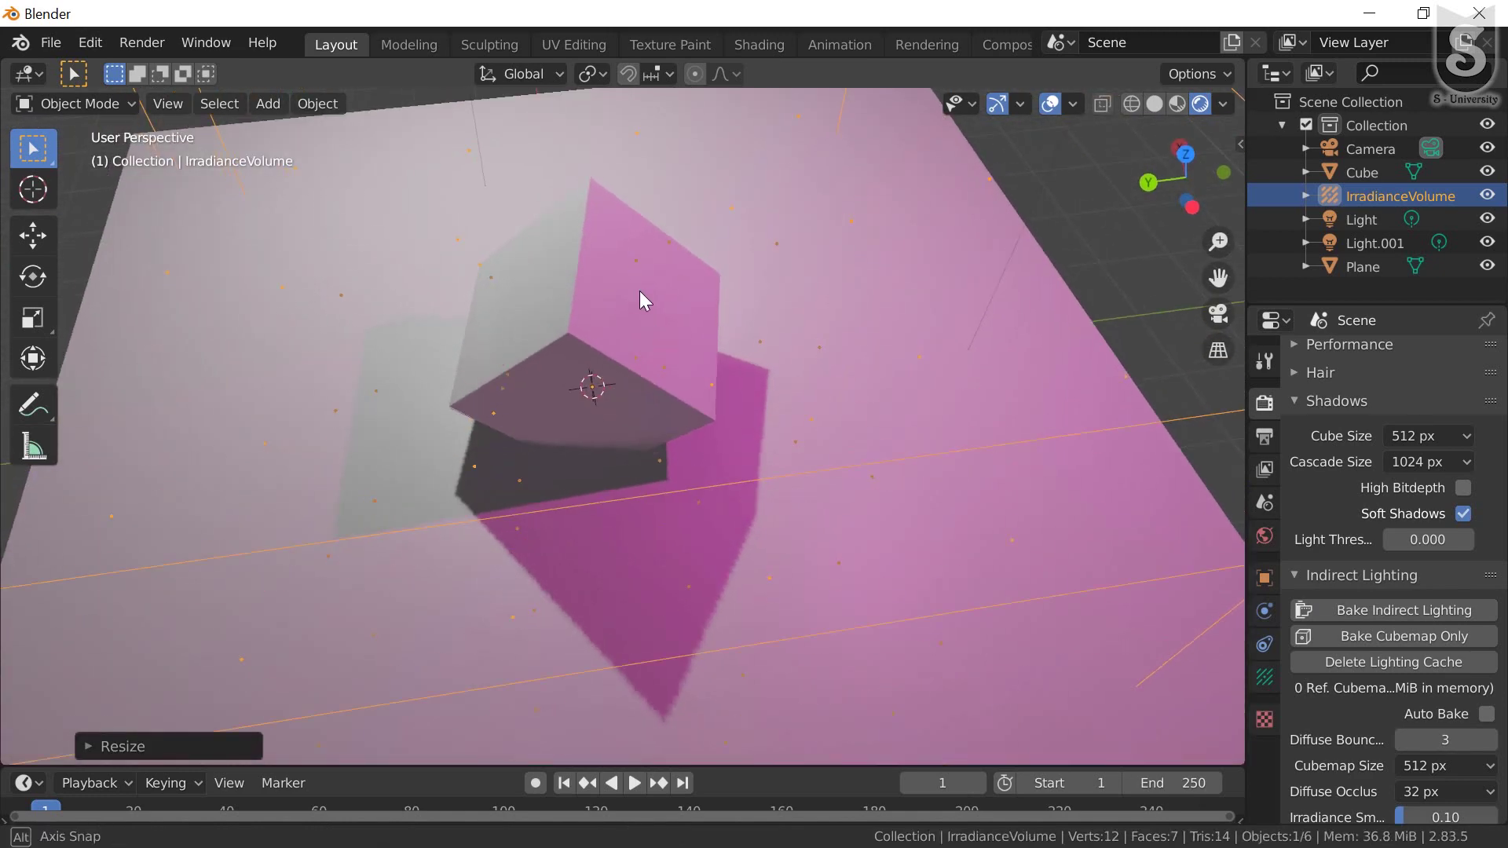
middle_drag(640, 290, 648, 244)
mouse_move(516, 217)
middle_down()
mouse_move(563, 420)
mouse_move(622, 330)
mouse_move(590, 297)
middle_up()
scroll(590, 294, down, 2)
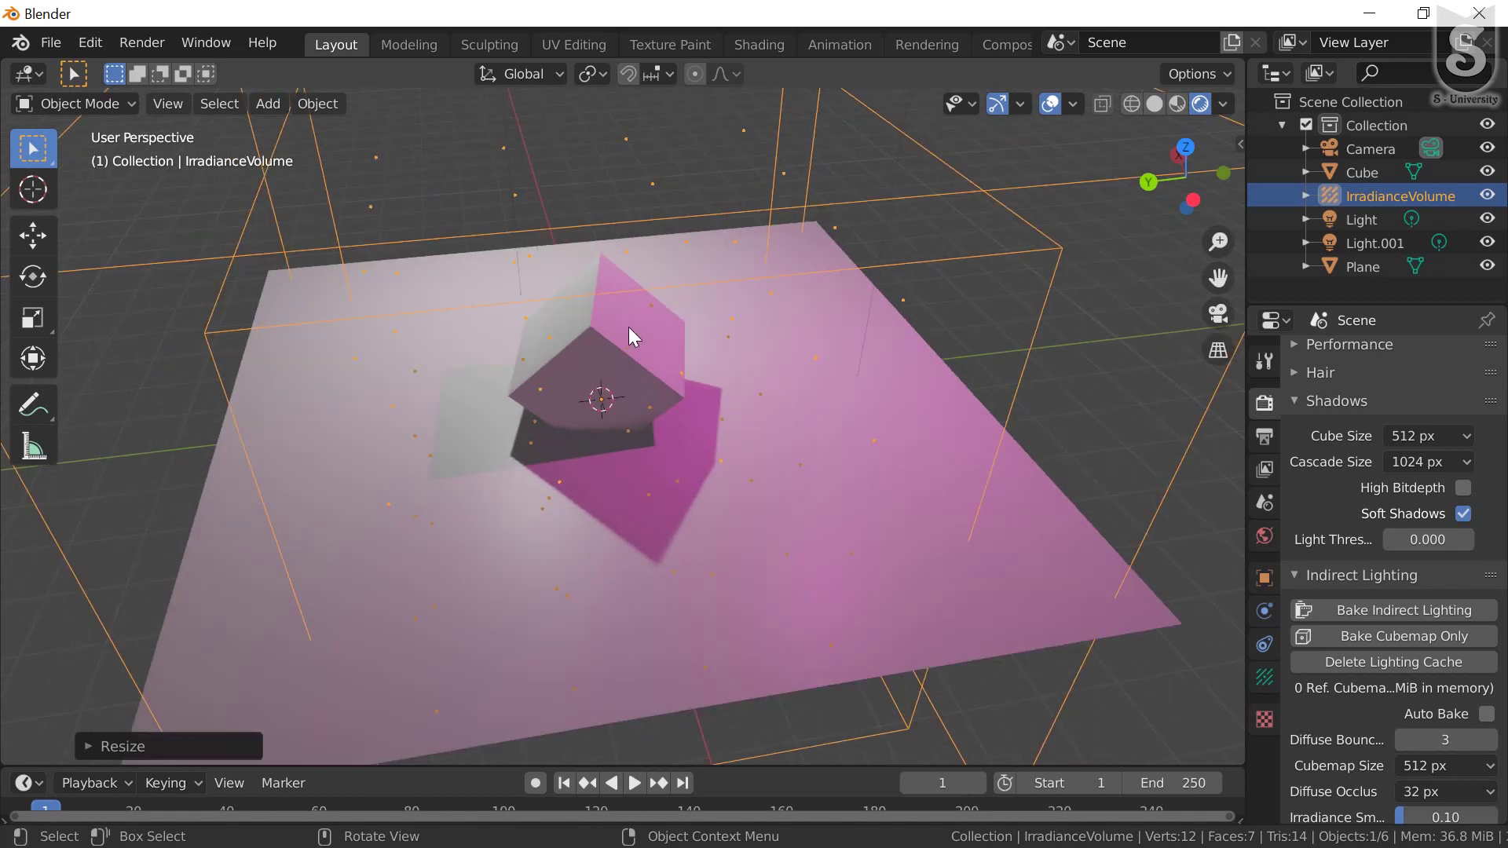
click(628, 326)
middle_drag(628, 327, 614, 316)
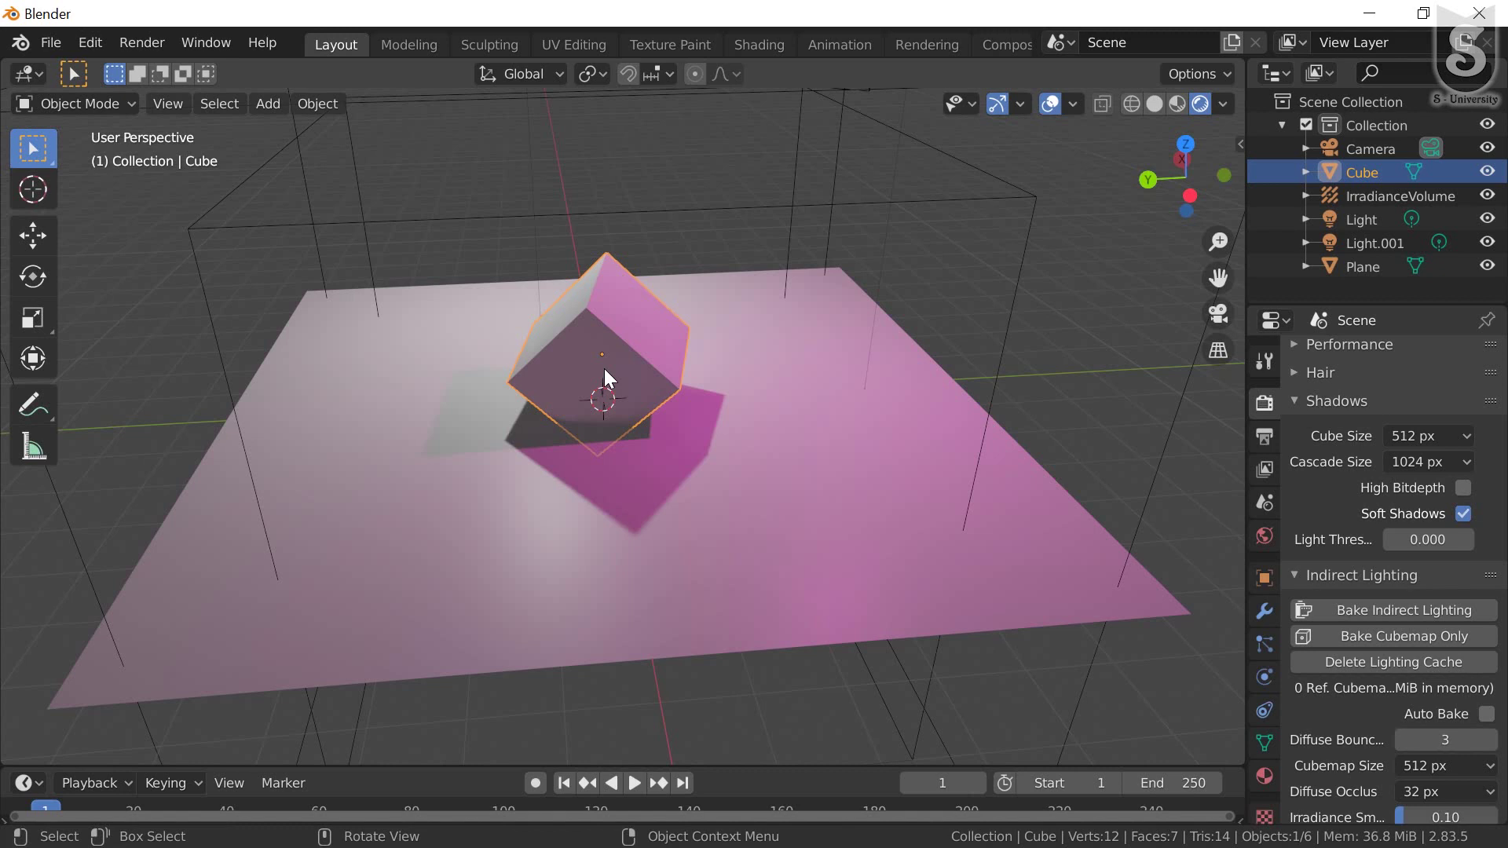
key(g)
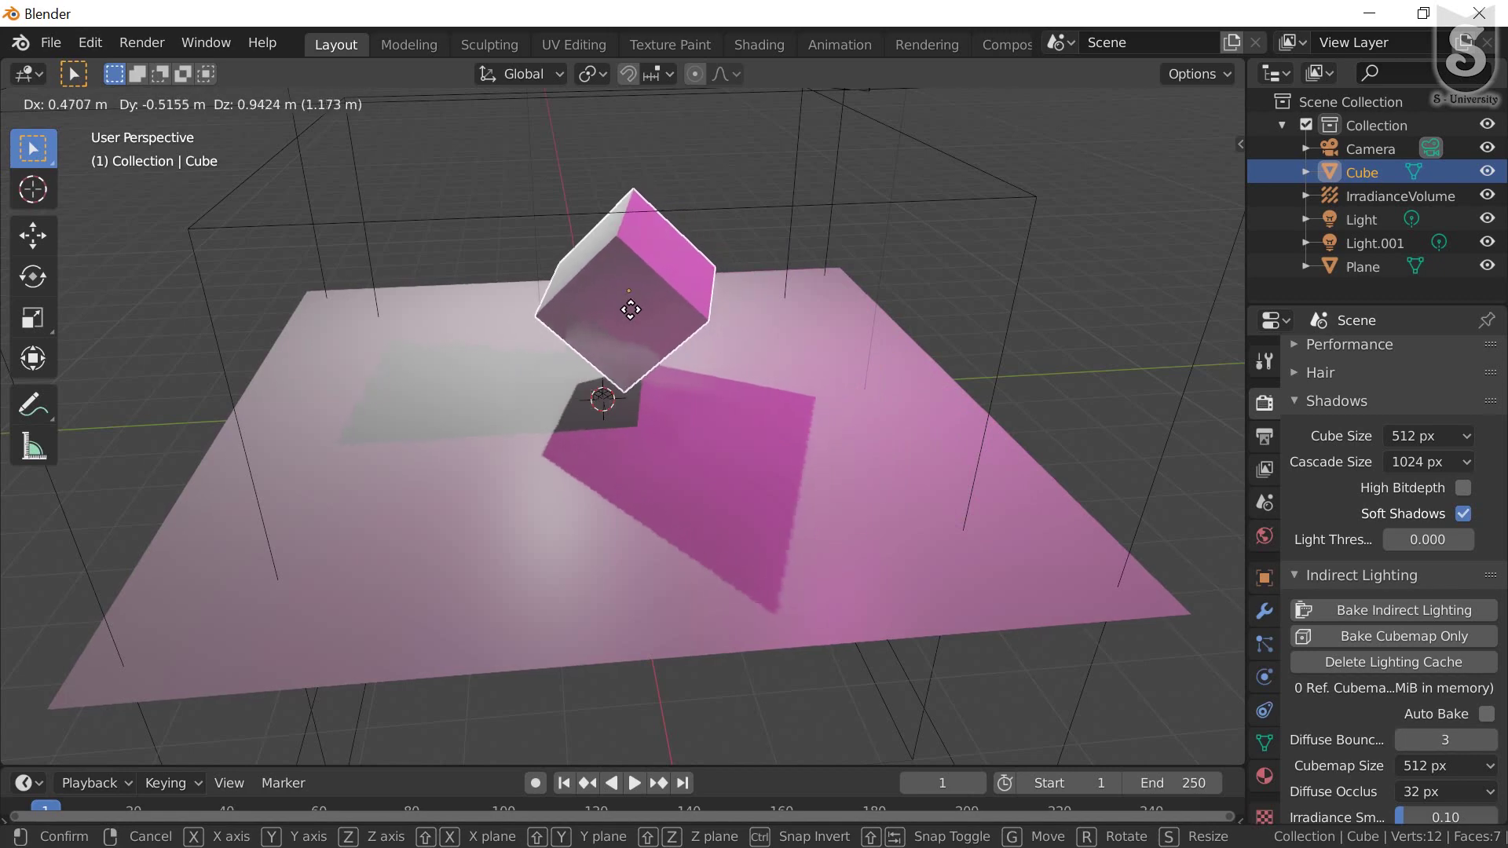
click(654, 362)
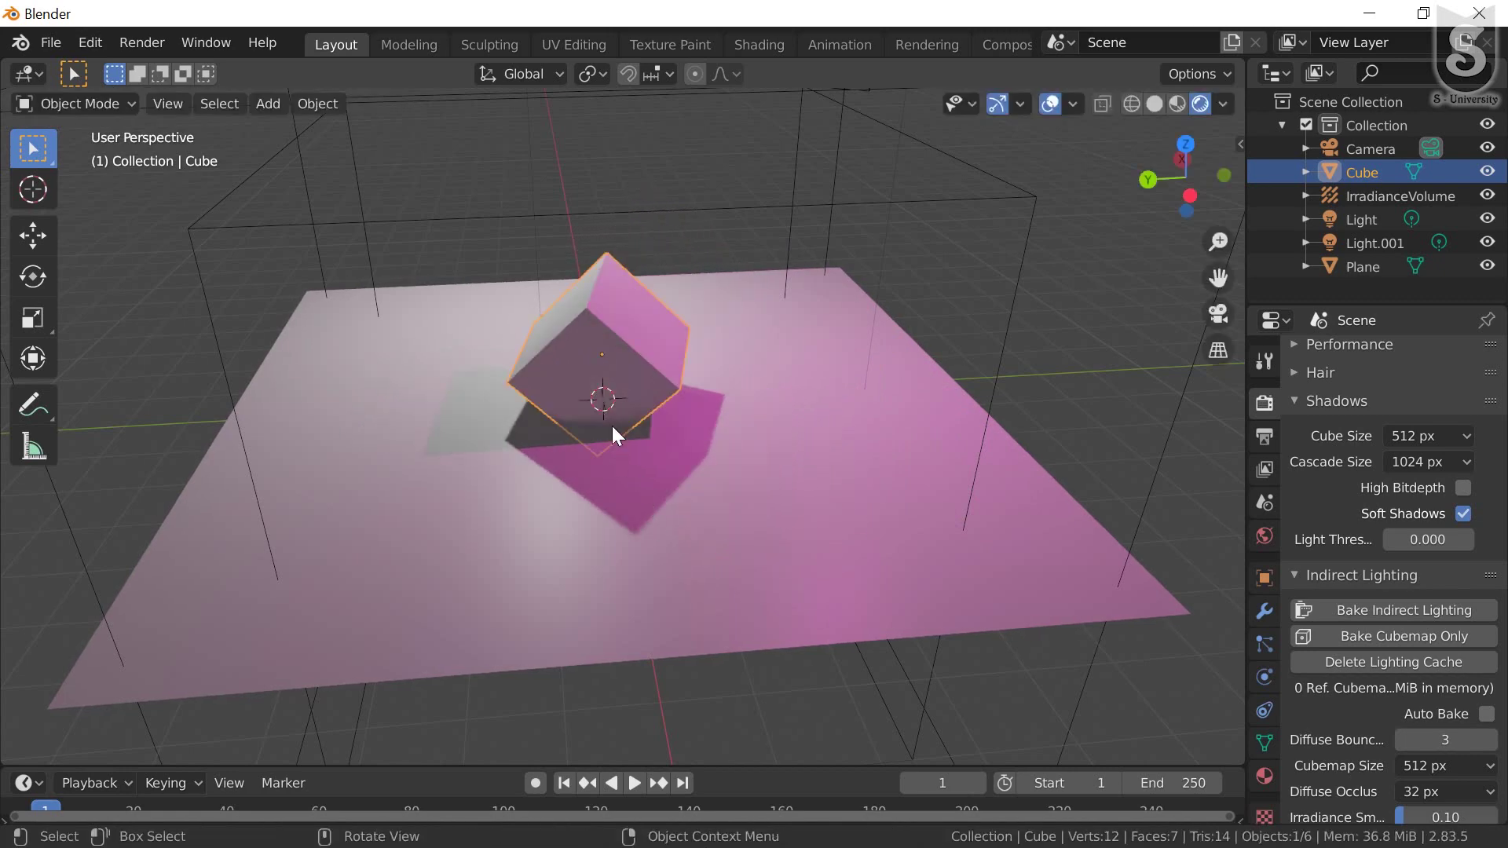
middle_drag(612, 426, 707, 357)
mouse_move(586, 338)
middle_down()
mouse_move(548, 407)
mouse_move(599, 311)
mouse_move(600, 368)
mouse_move(680, 366)
middle_up()
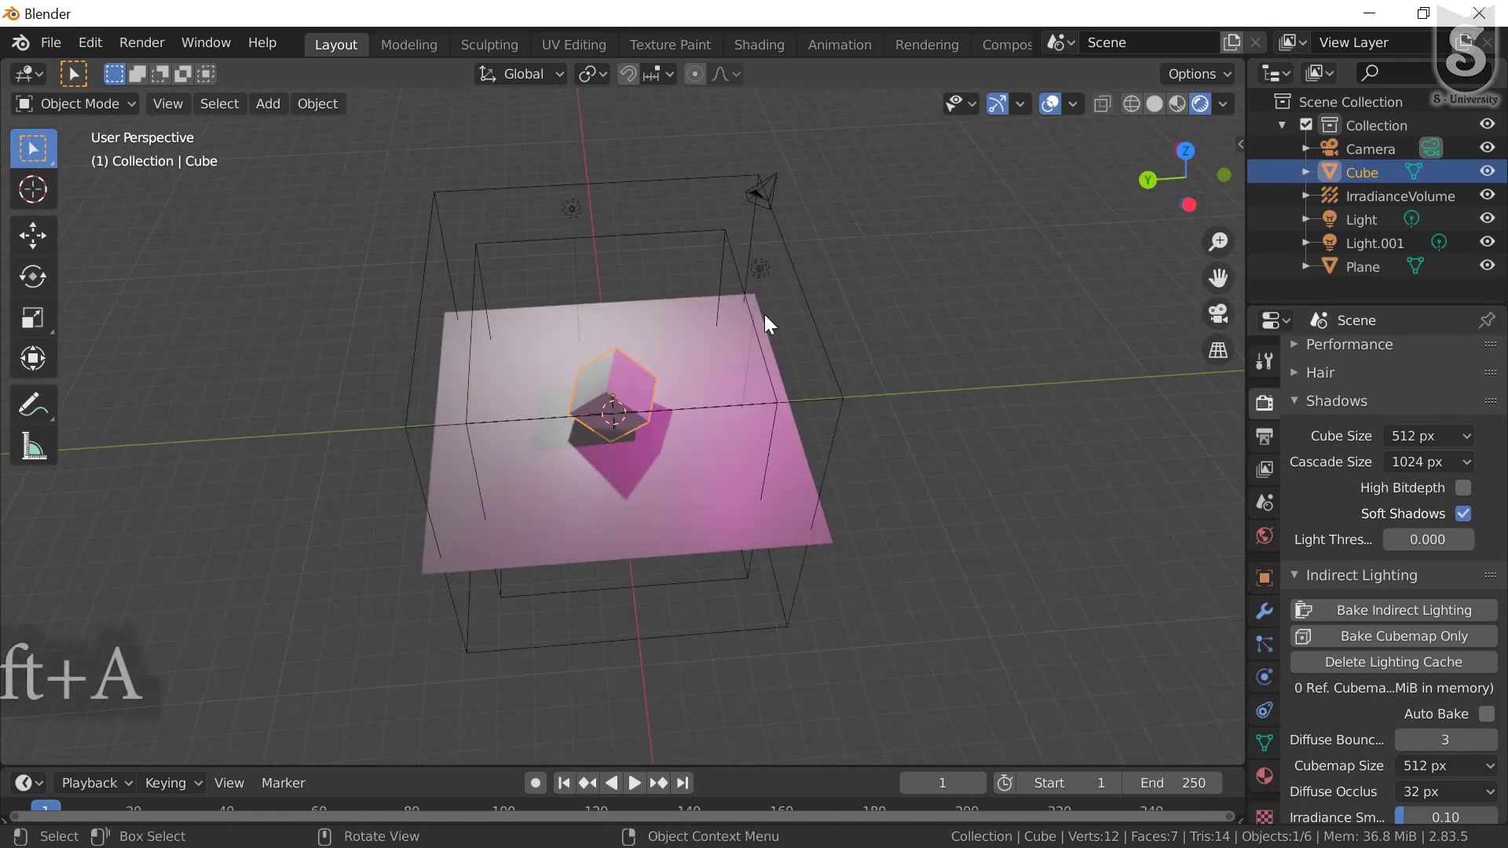
Add a Sun light and raise it along the Z axis
key(shift+a)
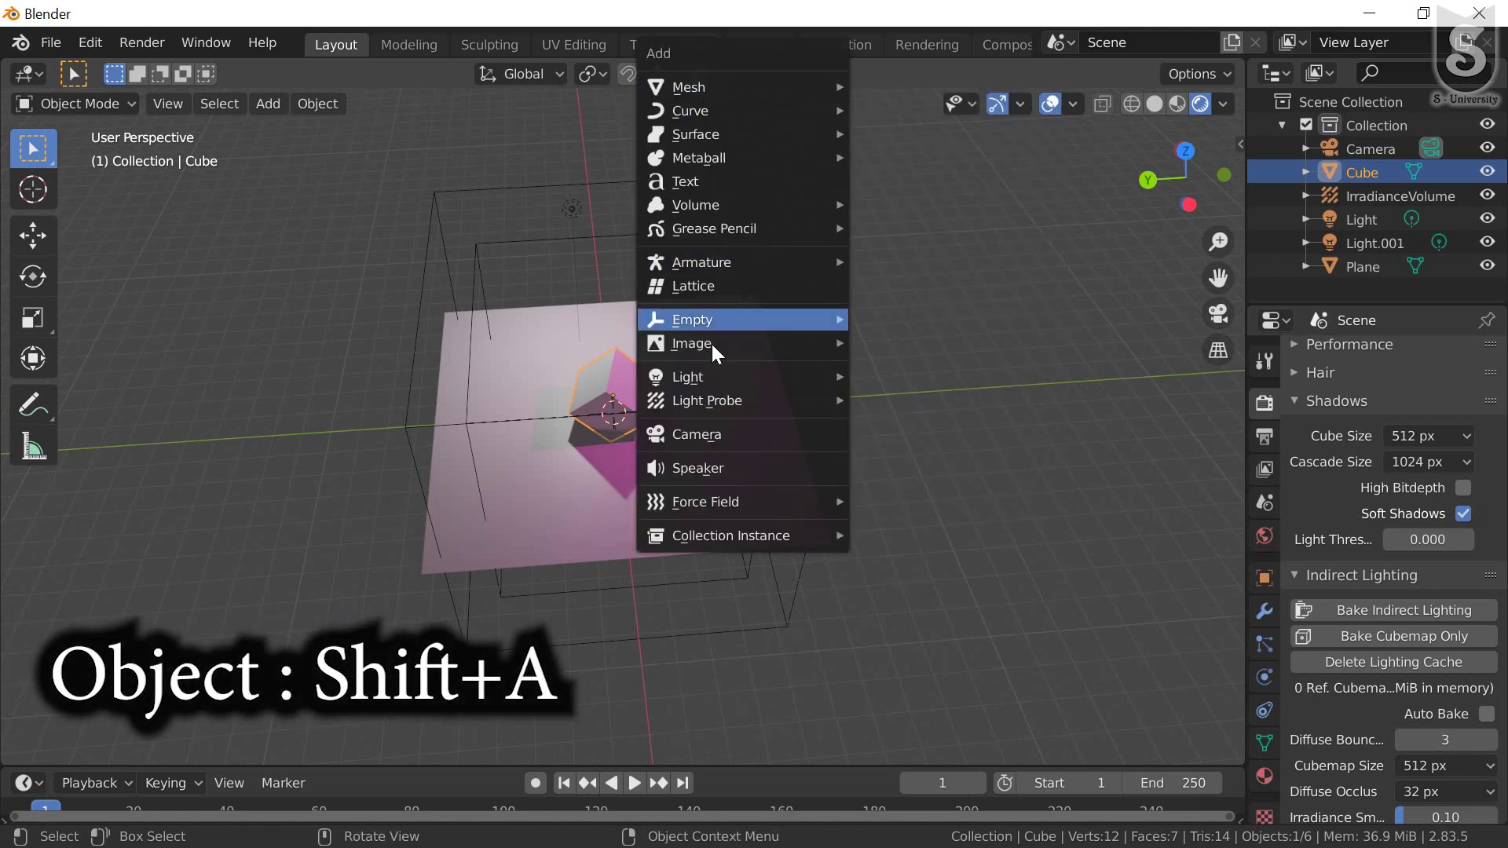
mouse_move(706, 377)
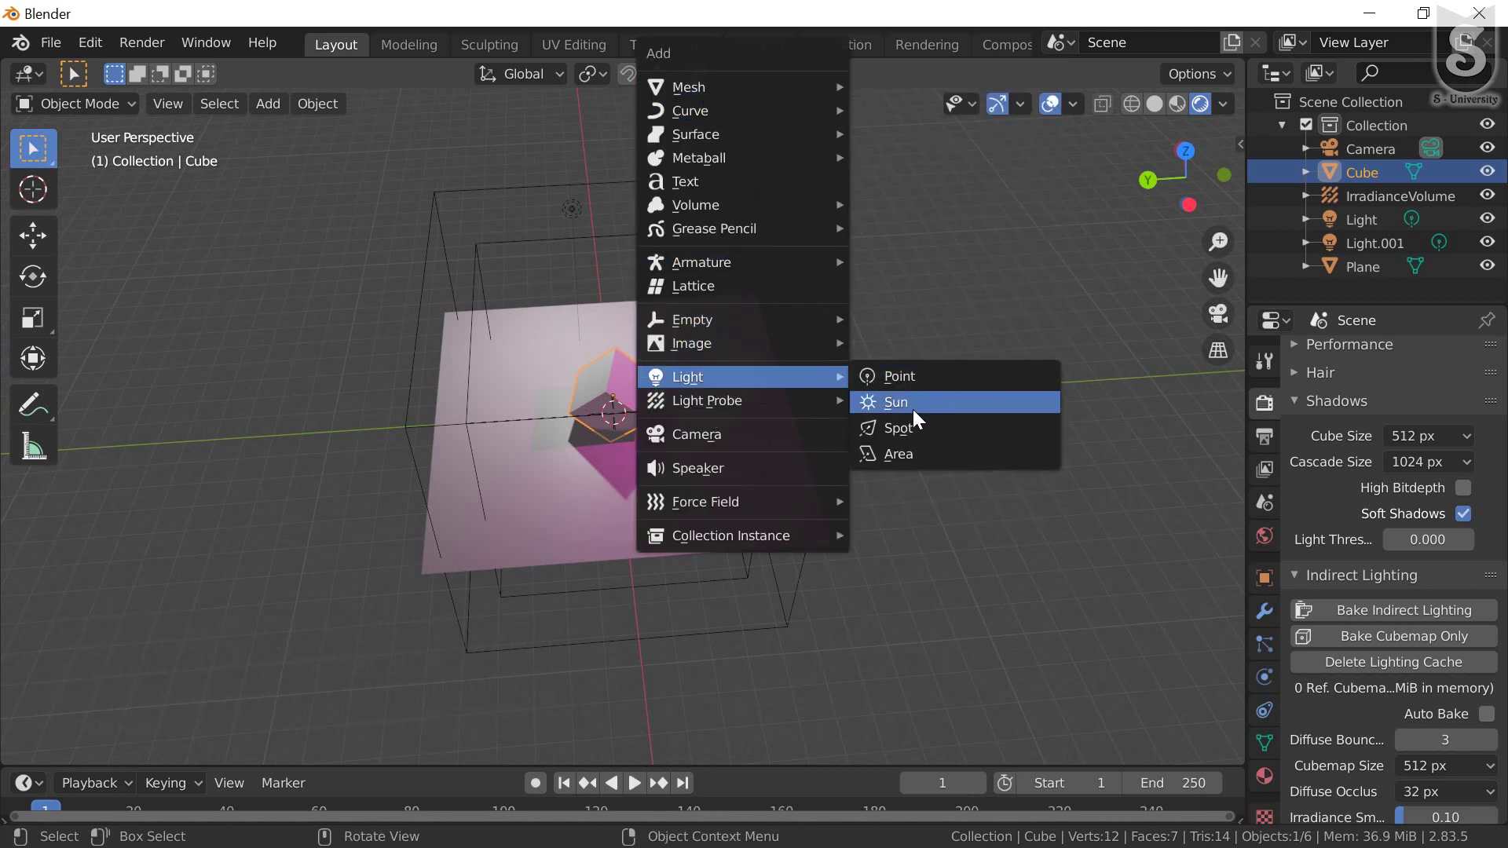
click(906, 402)
key(g)
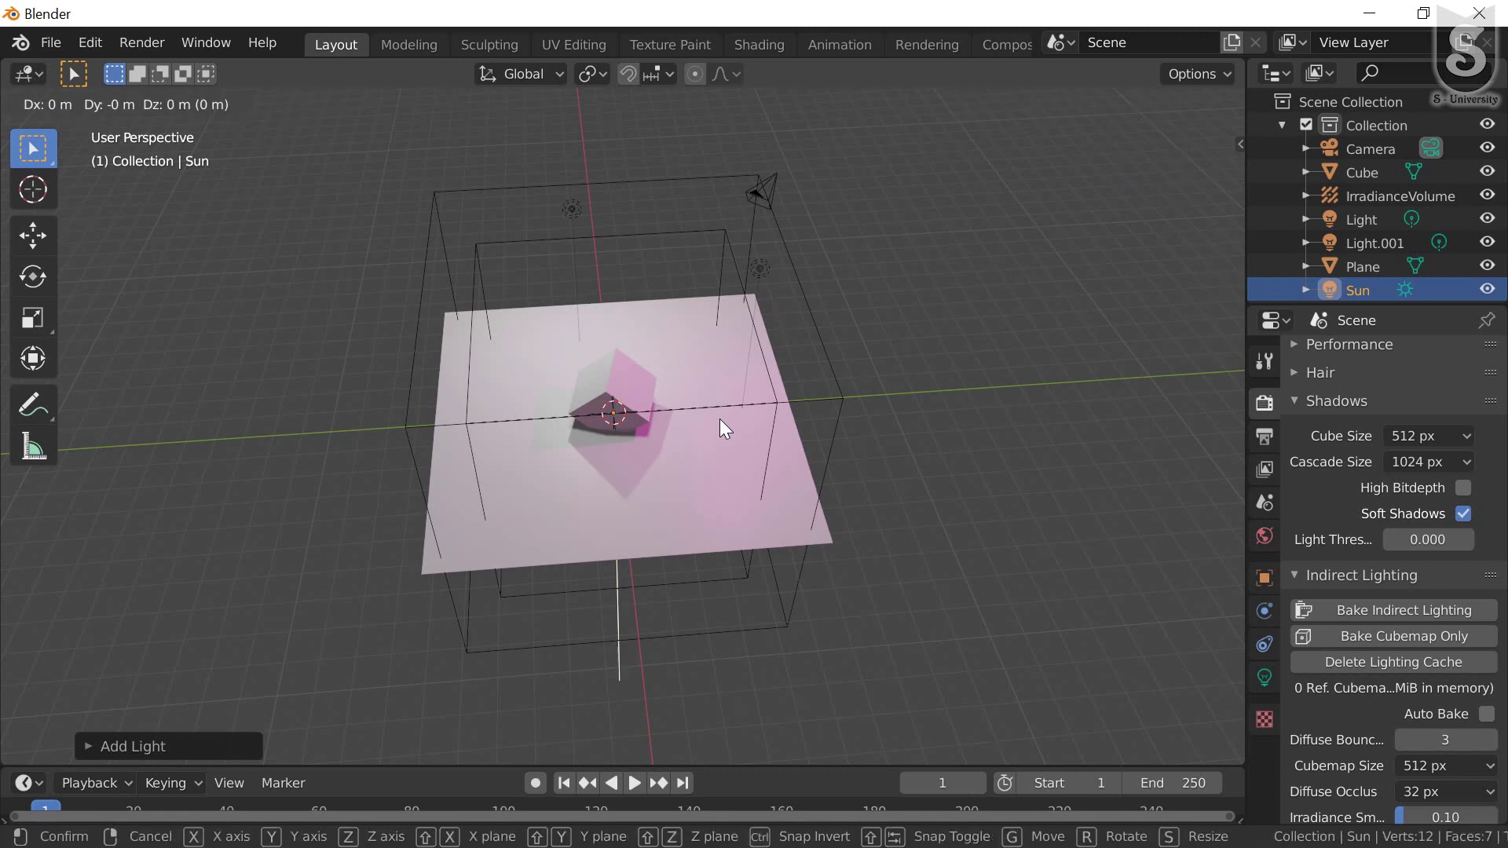
key(z)
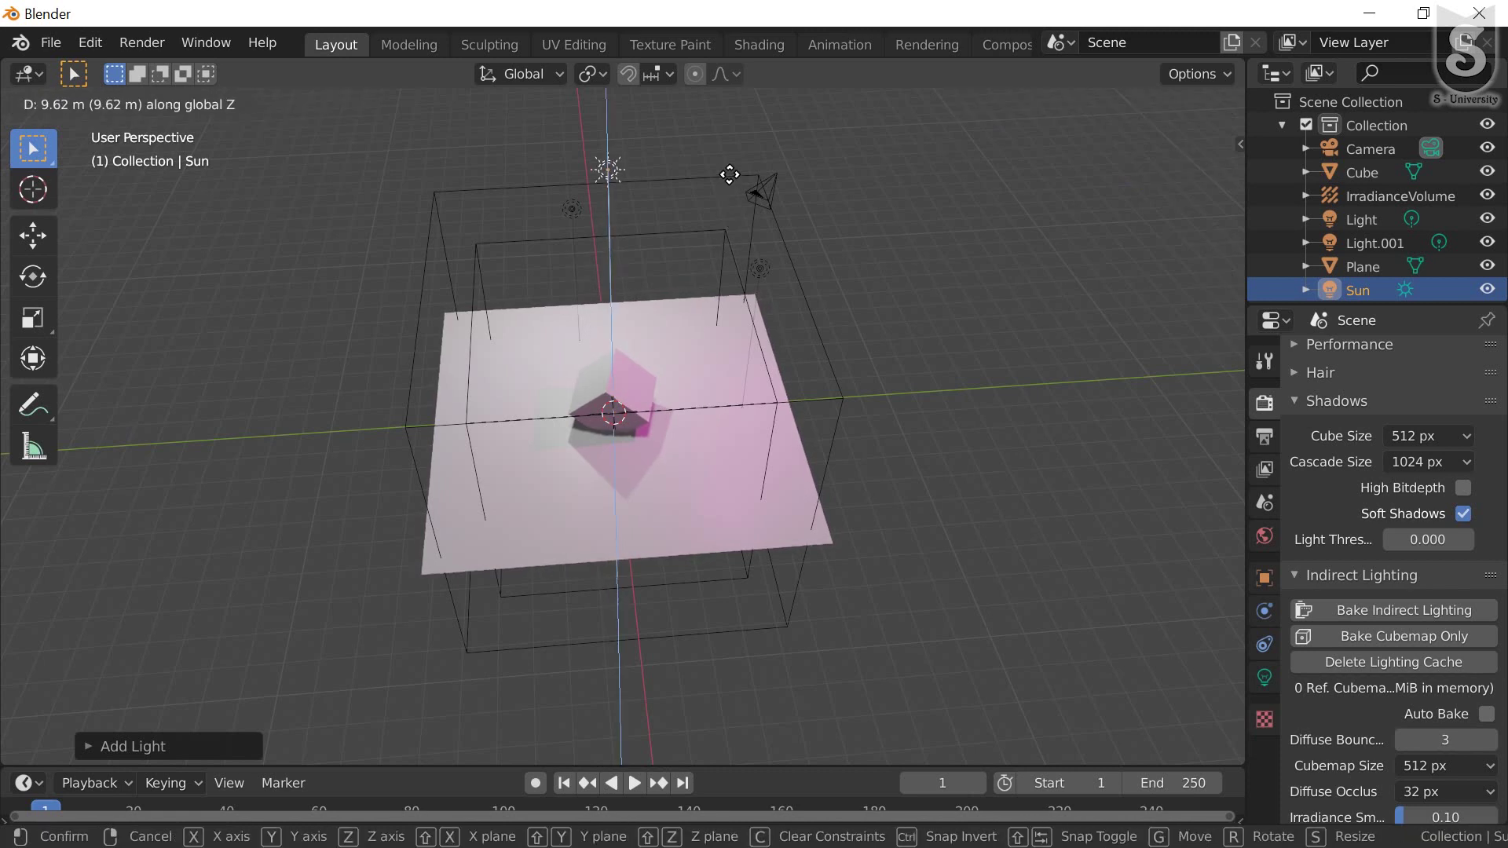
click(736, 143)
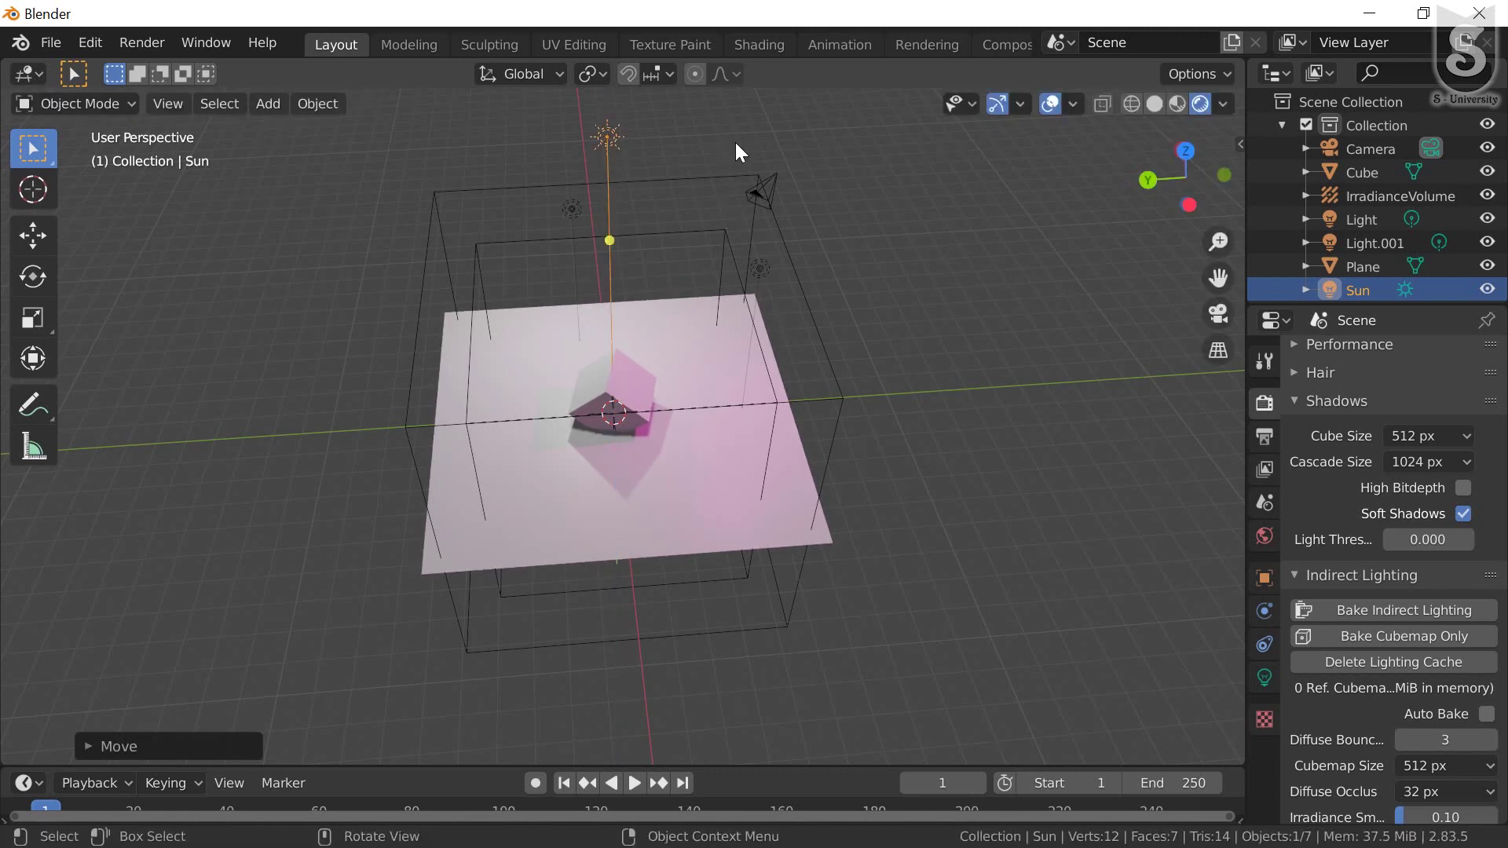
Move the Sun about 8.7 m out along X in two moves
key(g)
key(x)
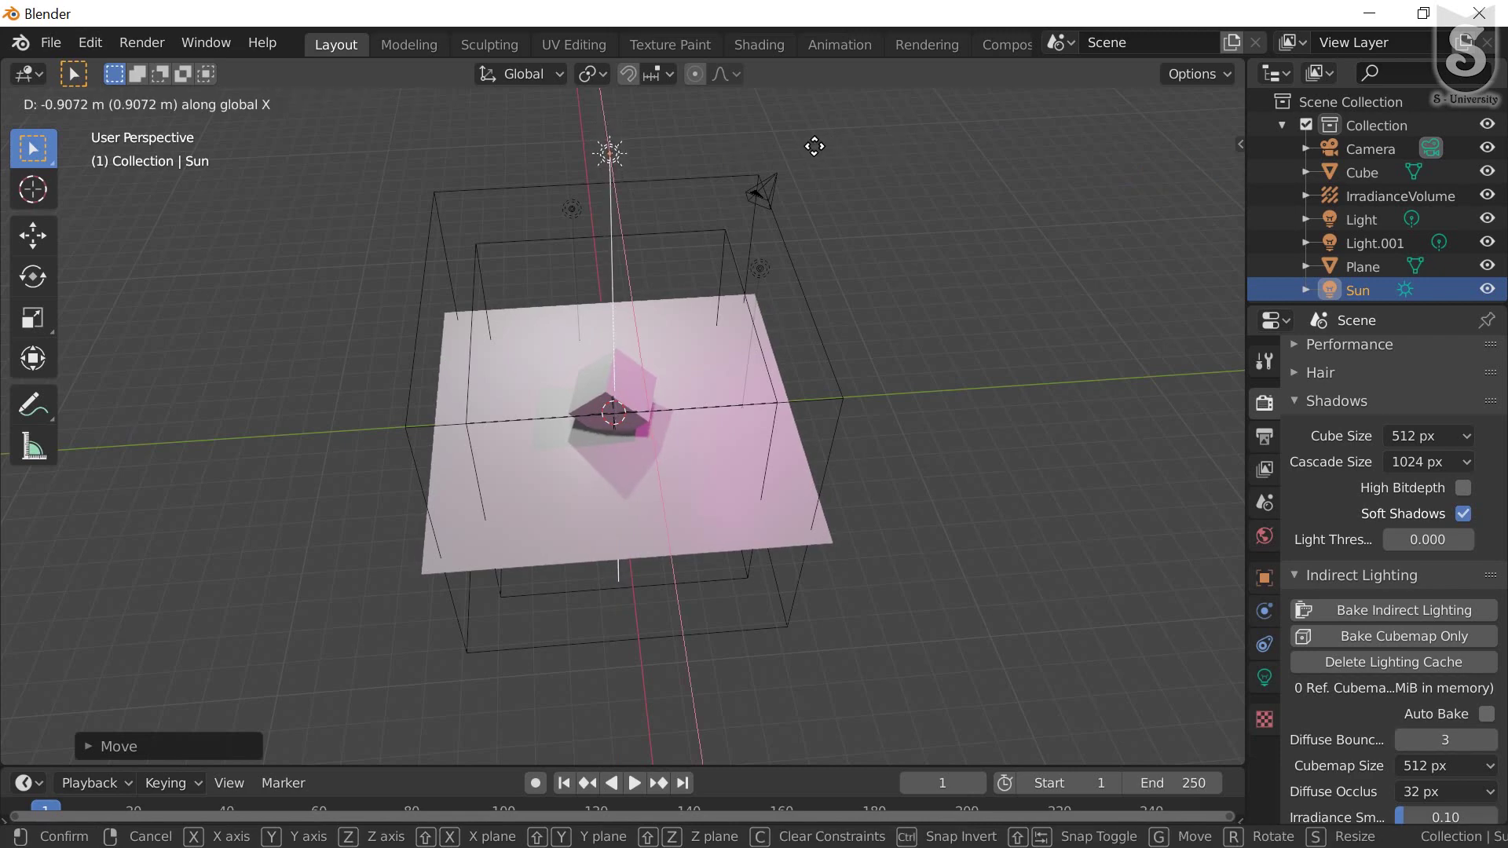
click(683, 118)
mouse_move(684, 117)
middle_down()
mouse_move(588, 148)
mouse_move(488, 125)
middle_up()
mouse_move(658, 169)
middle_down()
mouse_move(731, 213)
mouse_move(711, 149)
middle_up()
key(g)
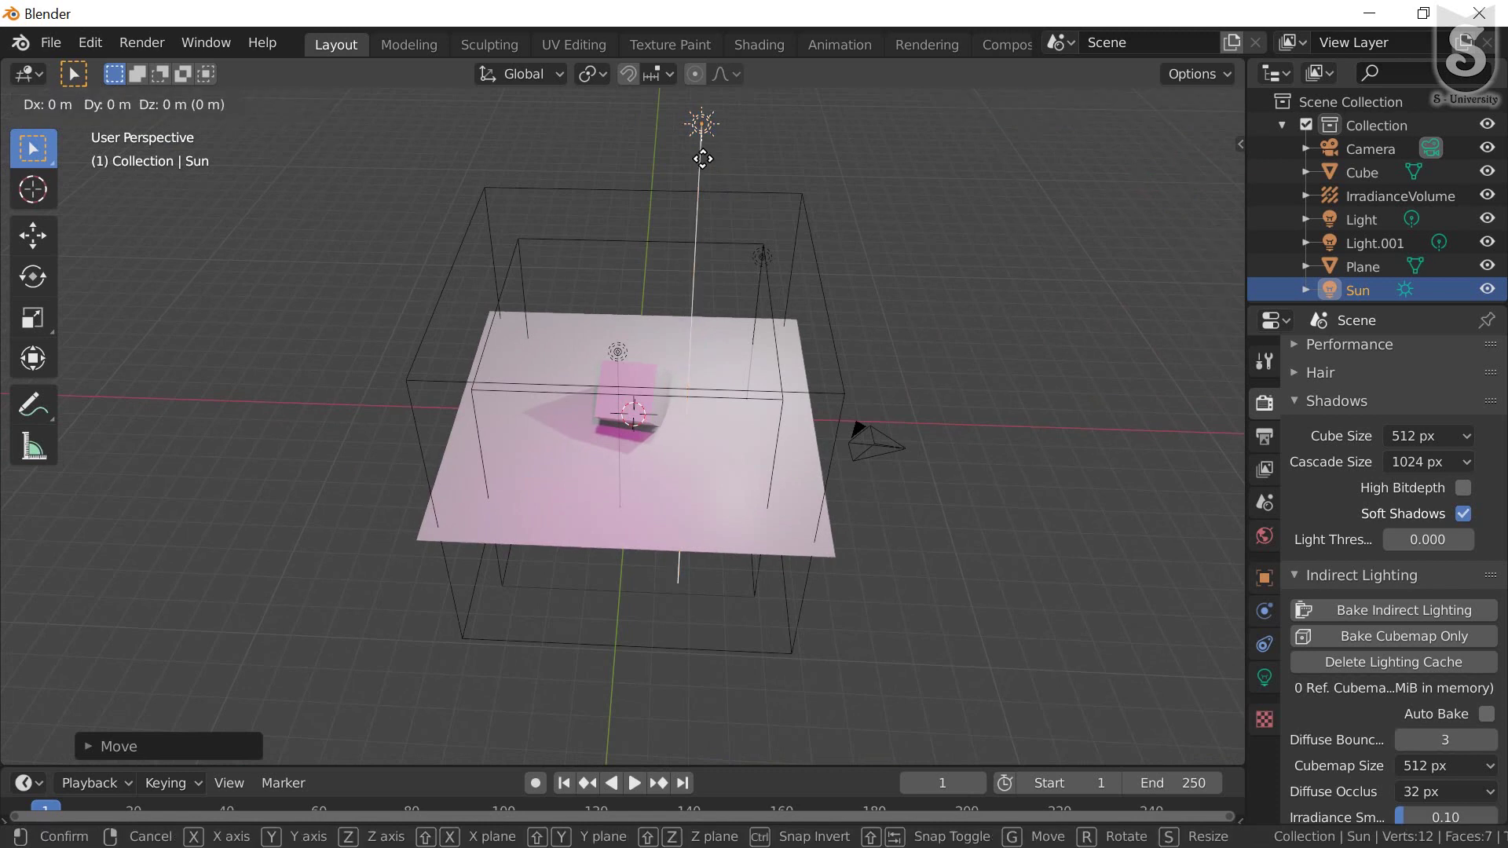
key(x)
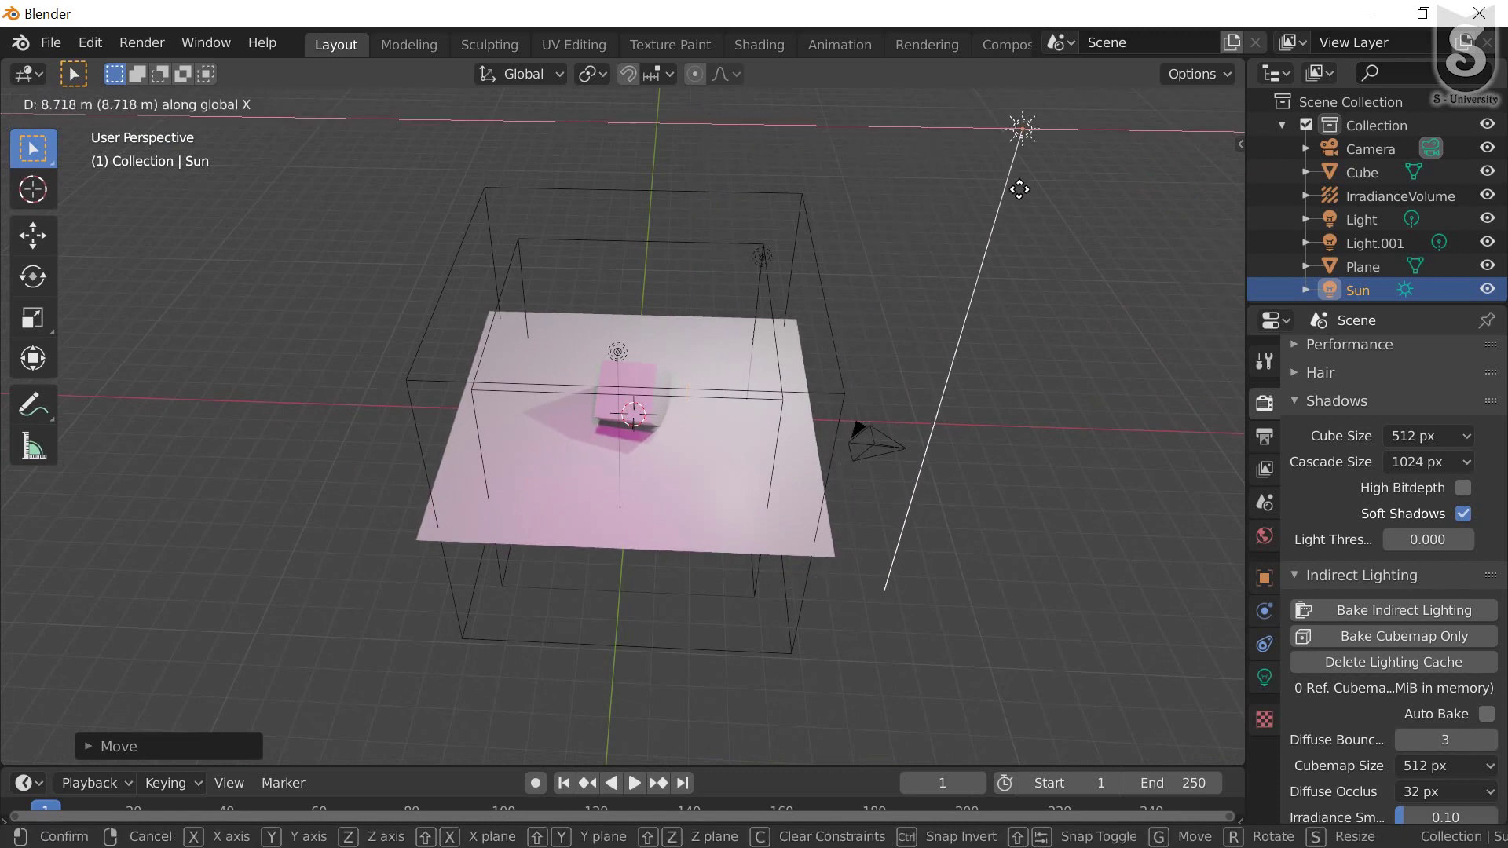
click(993, 192)
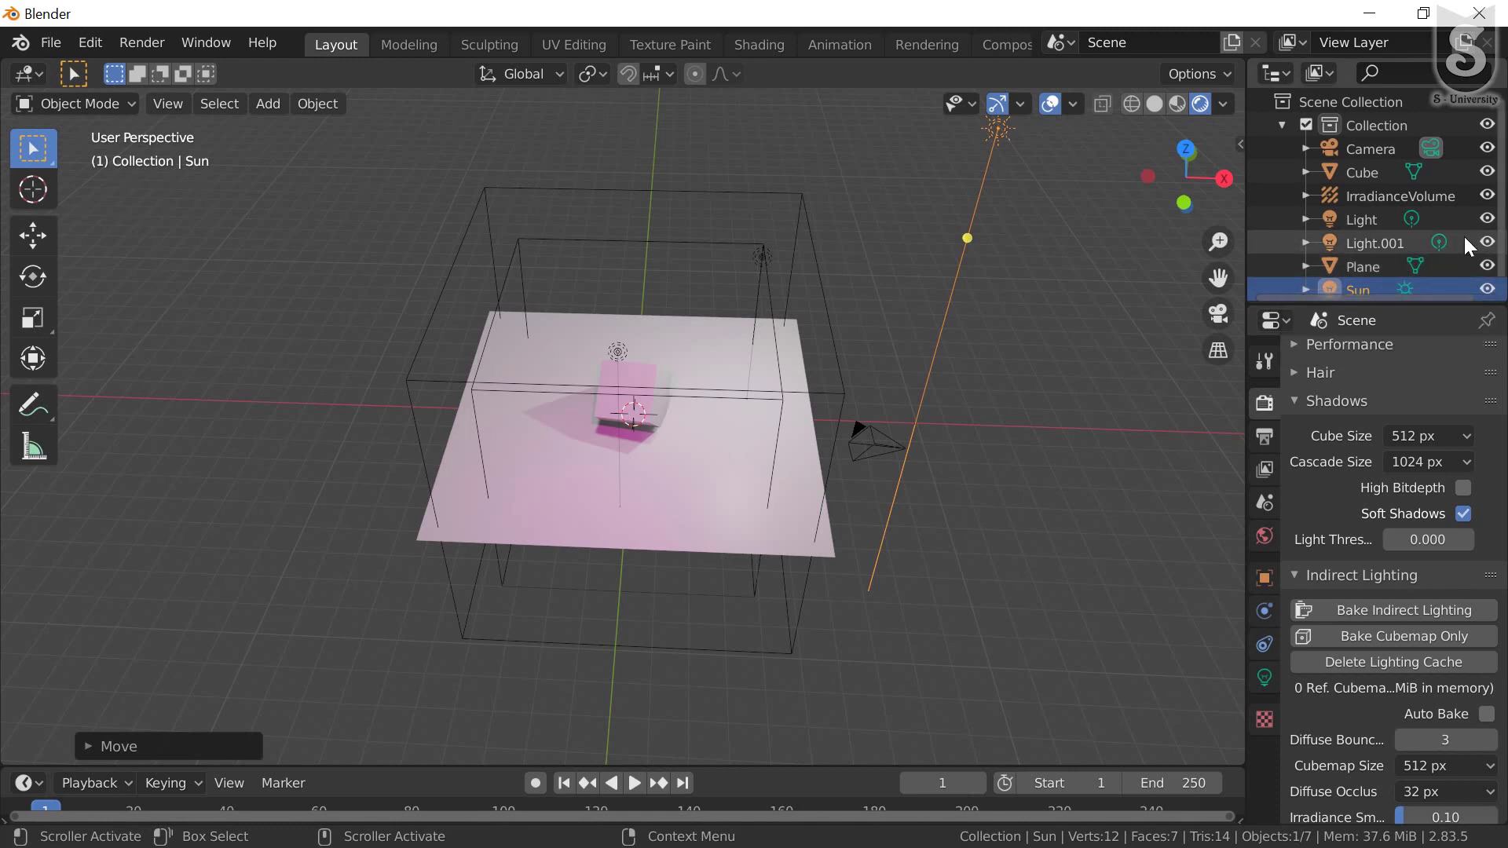
Hide Light and Light.001, then rotate the Sun to angle down toward the cube
click(1488, 244)
click(1487, 221)
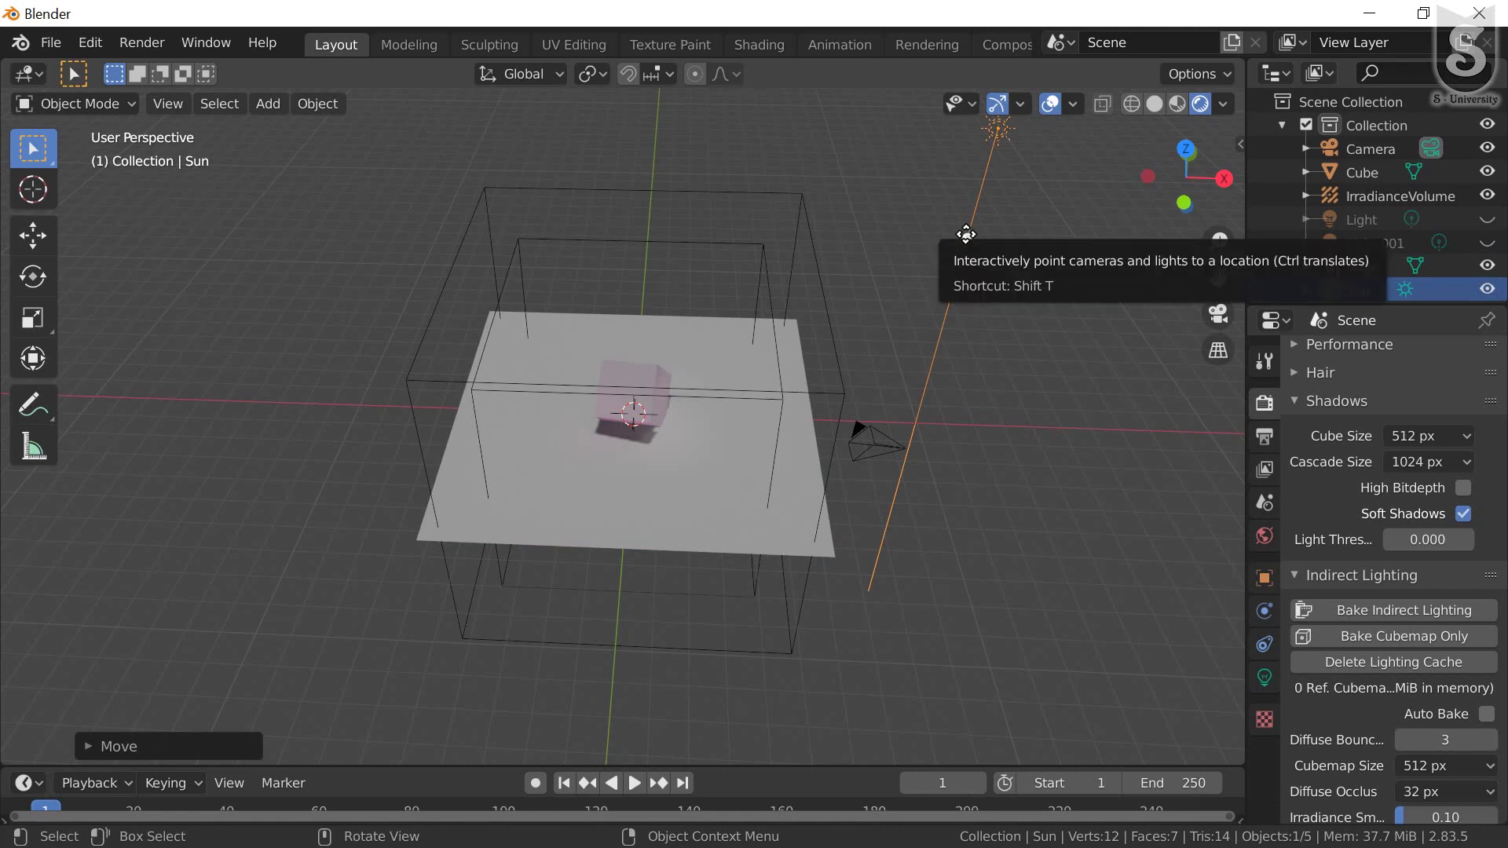
mouse_move(967, 235)
mouse_down()
mouse_move(875, 235)
mouse_move(1130, 195)
mouse_move(1046, 255)
mouse_move(1064, 243)
mouse_move(1010, 225)
mouse_move(1074, 279)
mouse_move(1030, 252)
mouse_up()
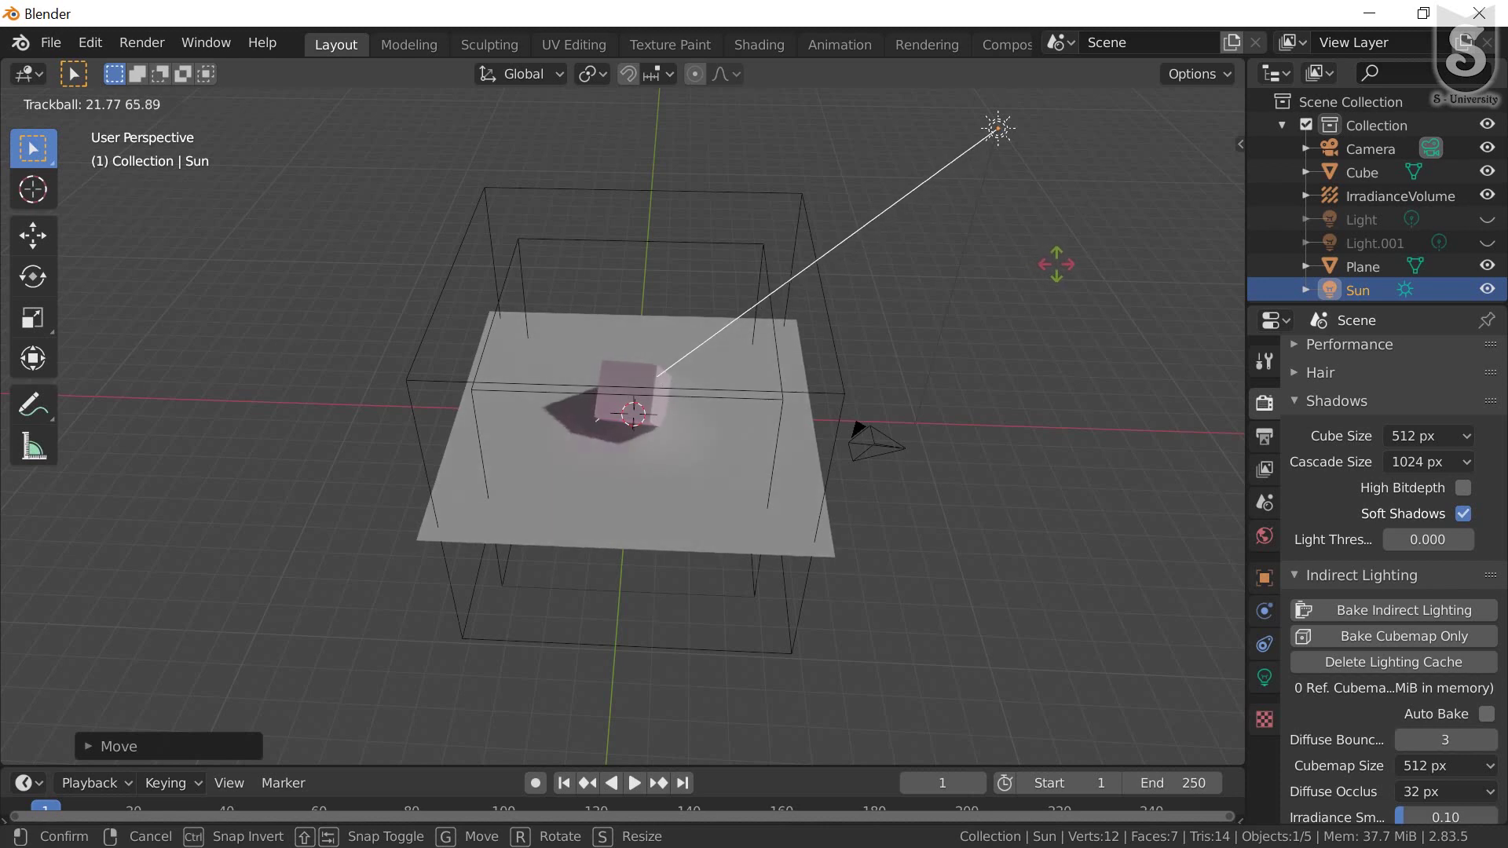
click(673, 411)
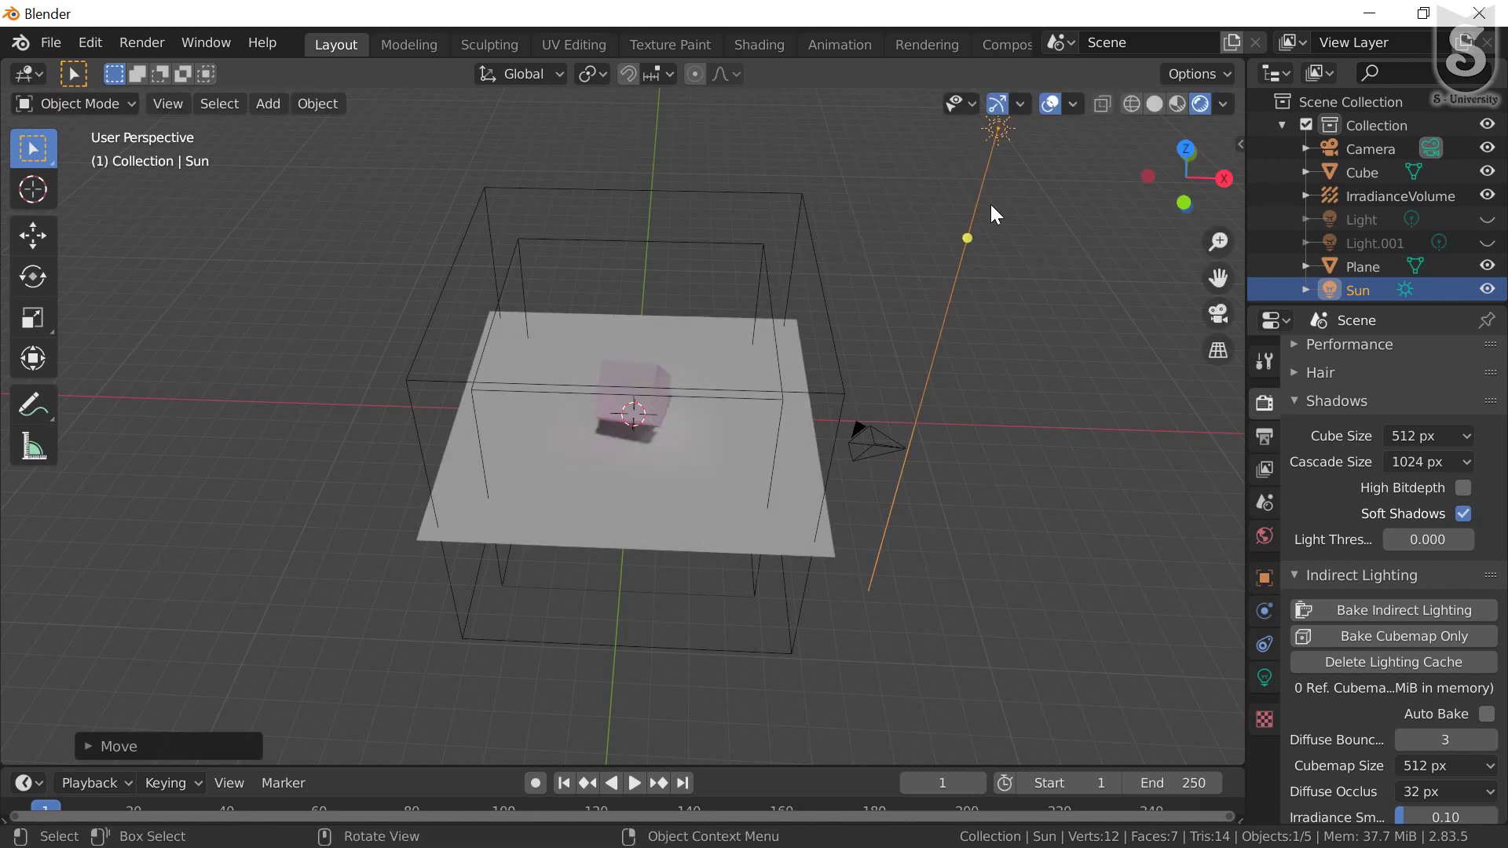
key(r)
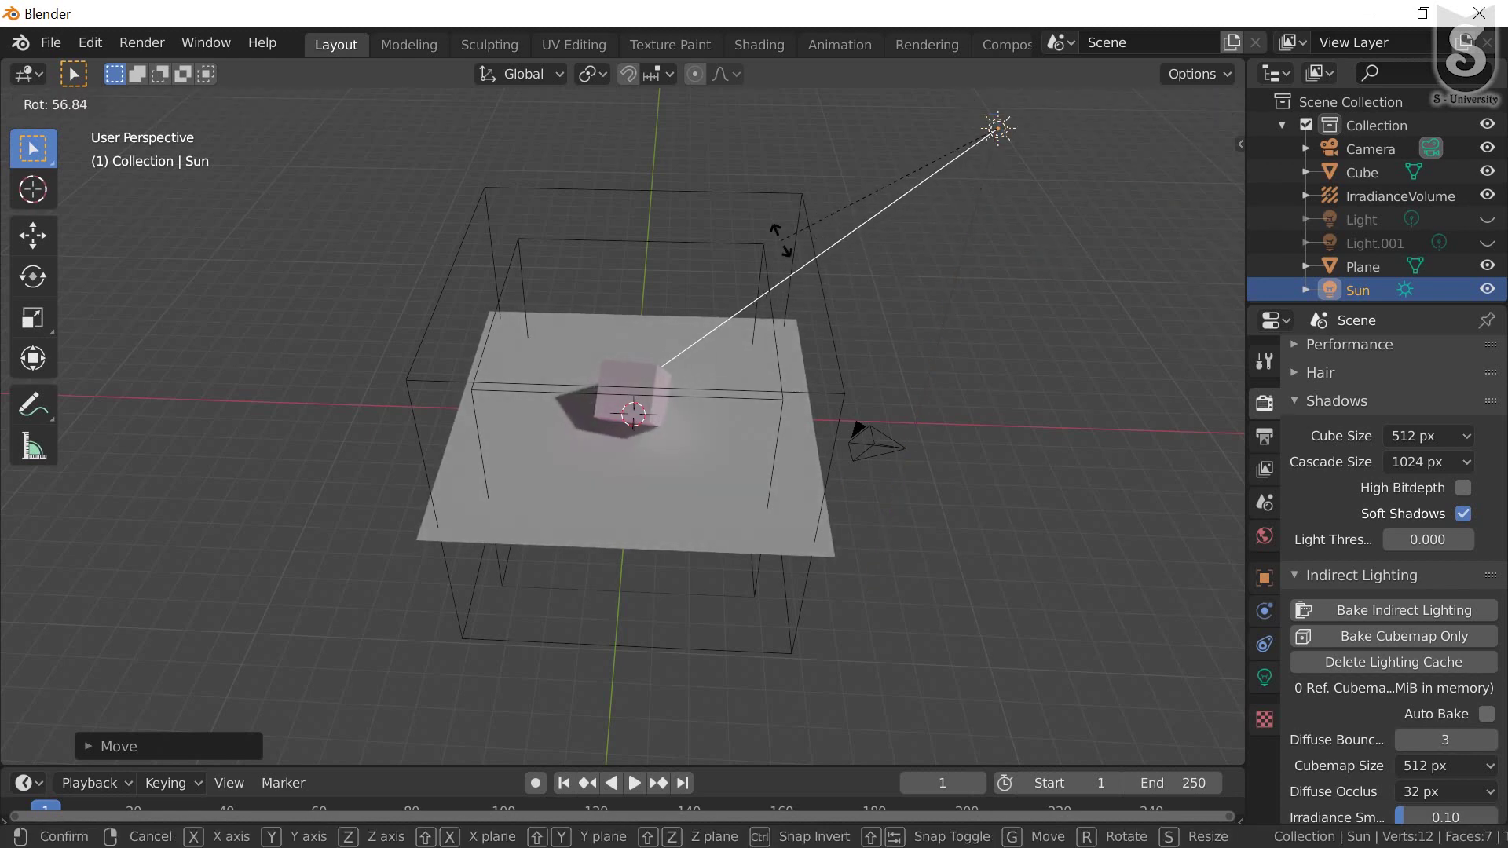
click(781, 236)
mouse_move(773, 354)
middle_down()
mouse_move(670, 356)
mouse_move(744, 339)
middle_up()
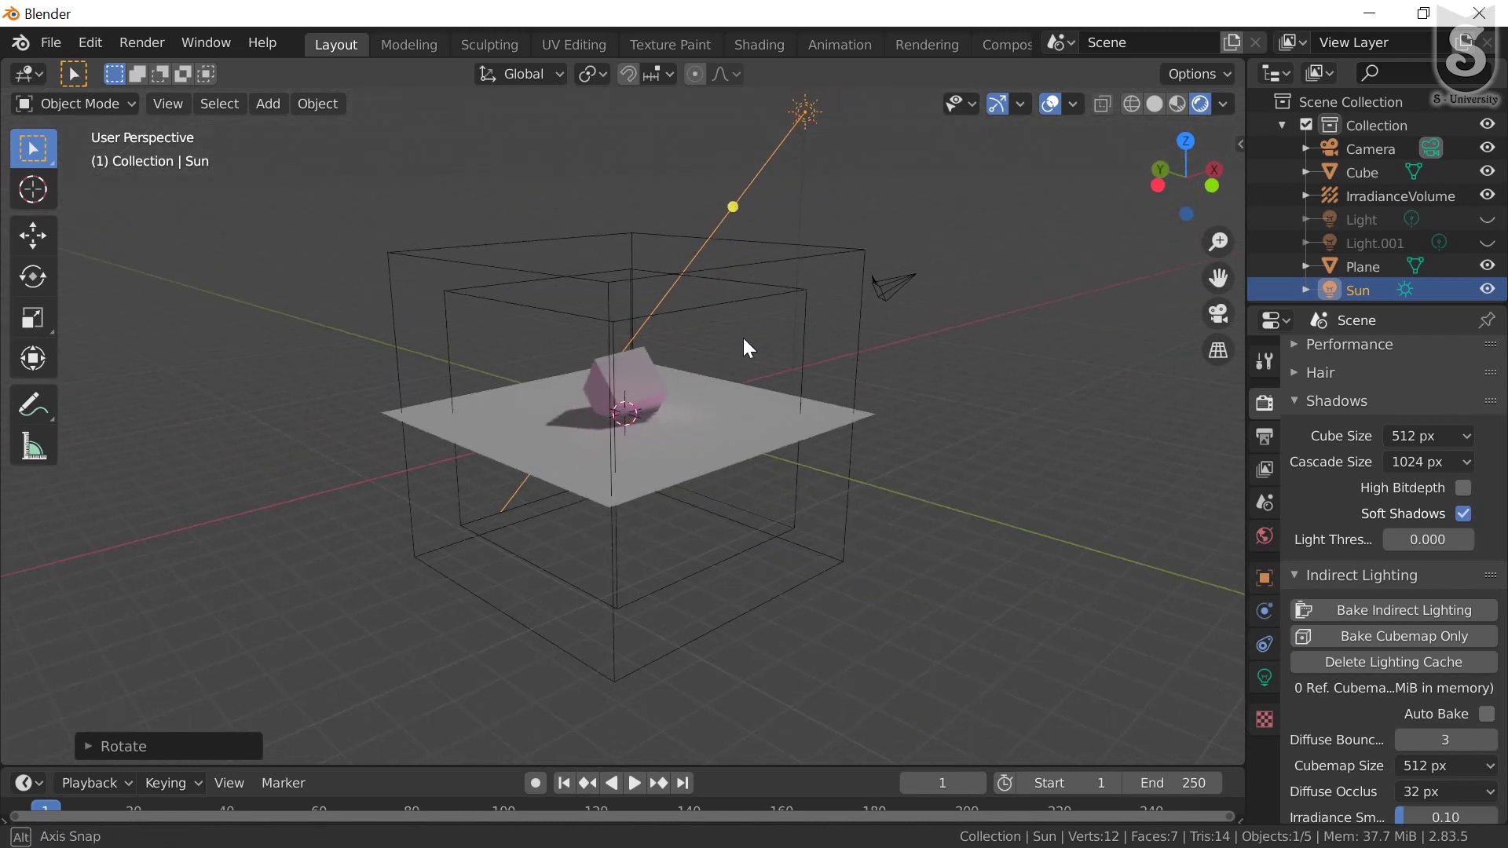
Zoom and orbit in to inspect the cube's shadow close up
scroll(744, 338, up, 5)
middle_drag(604, 350, 623, 454)
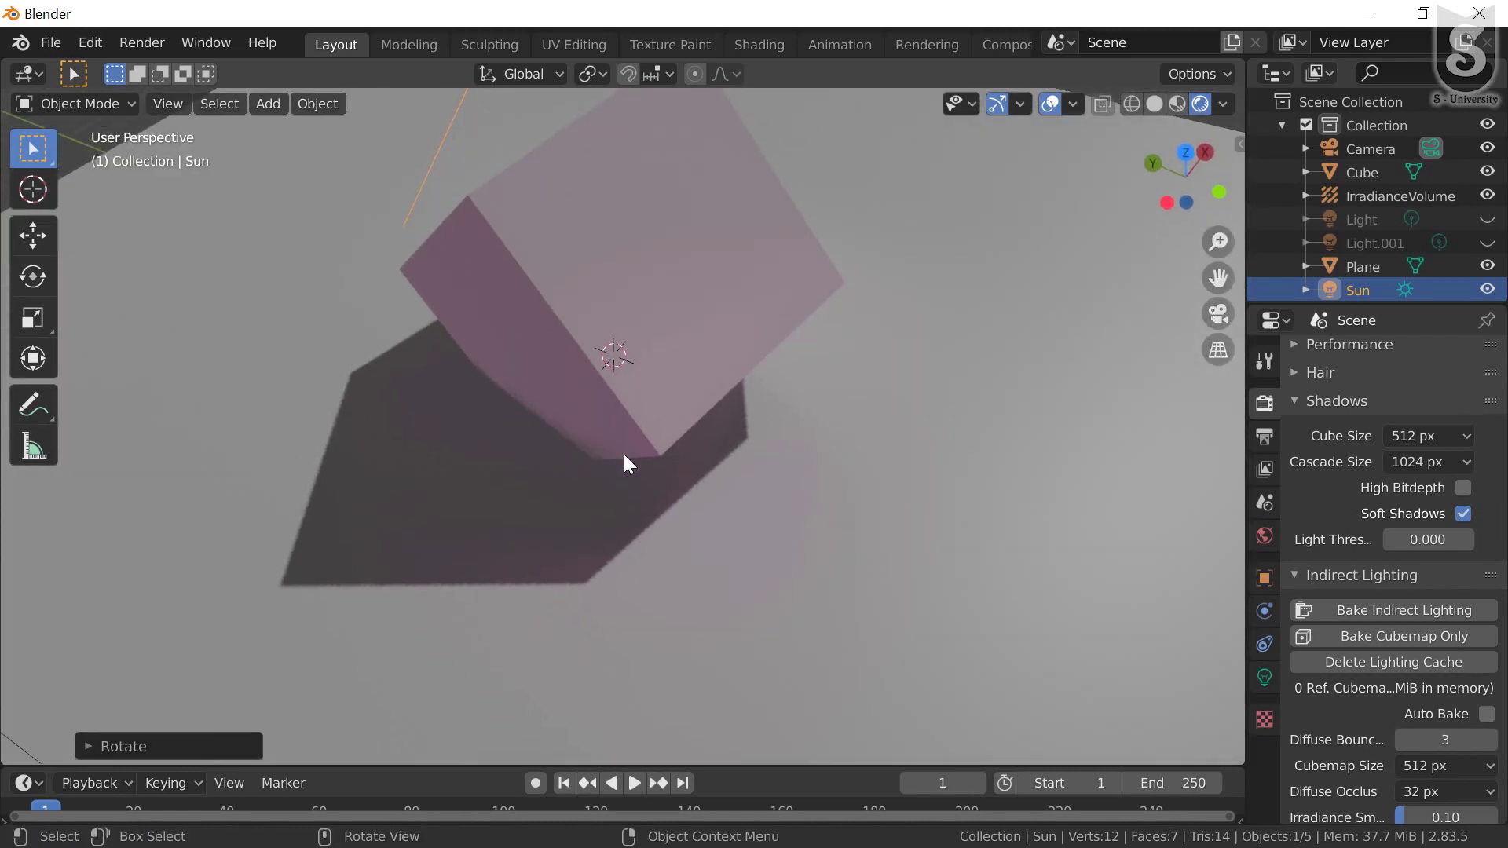
scroll(624, 454, up, 2)
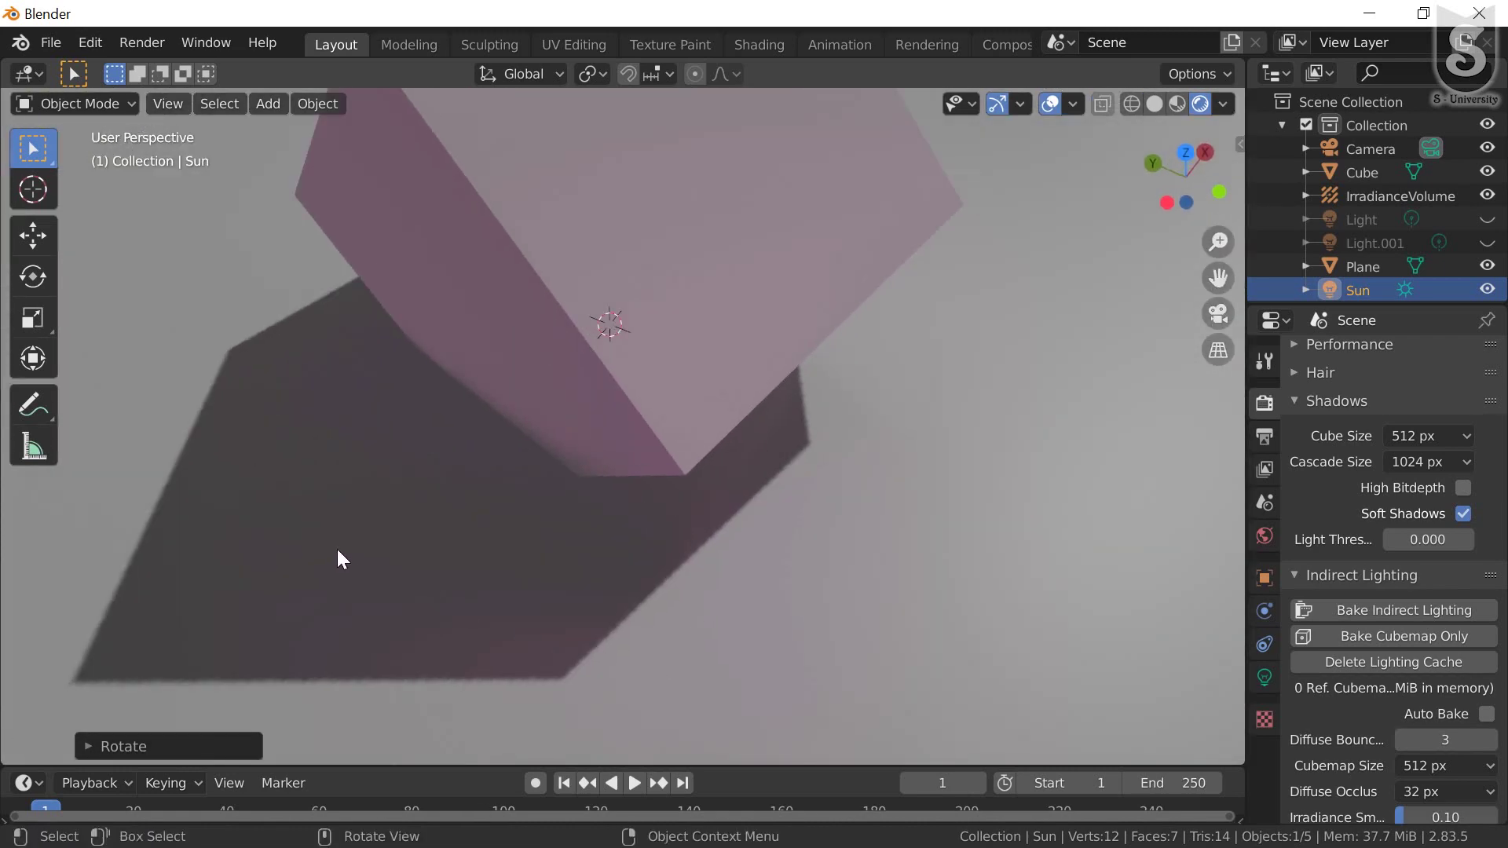
mouse_move(538, 478)
middle_down()
mouse_move(576, 441)
mouse_move(460, 469)
middle_up()
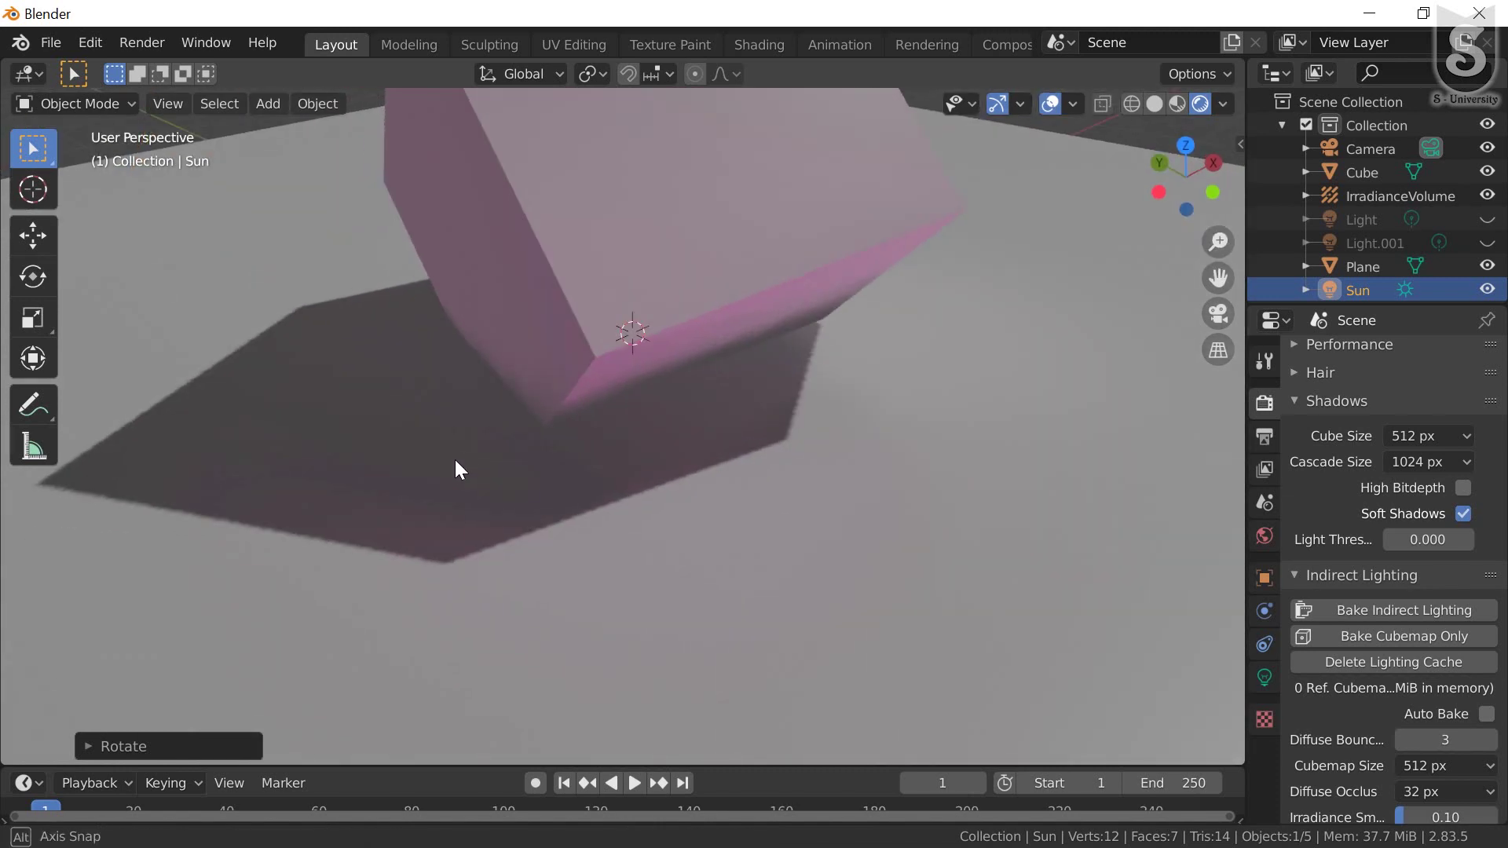
scroll(613, 472, up, 1)
scroll(619, 473, up, 2)
scroll(643, 469, down, 1)
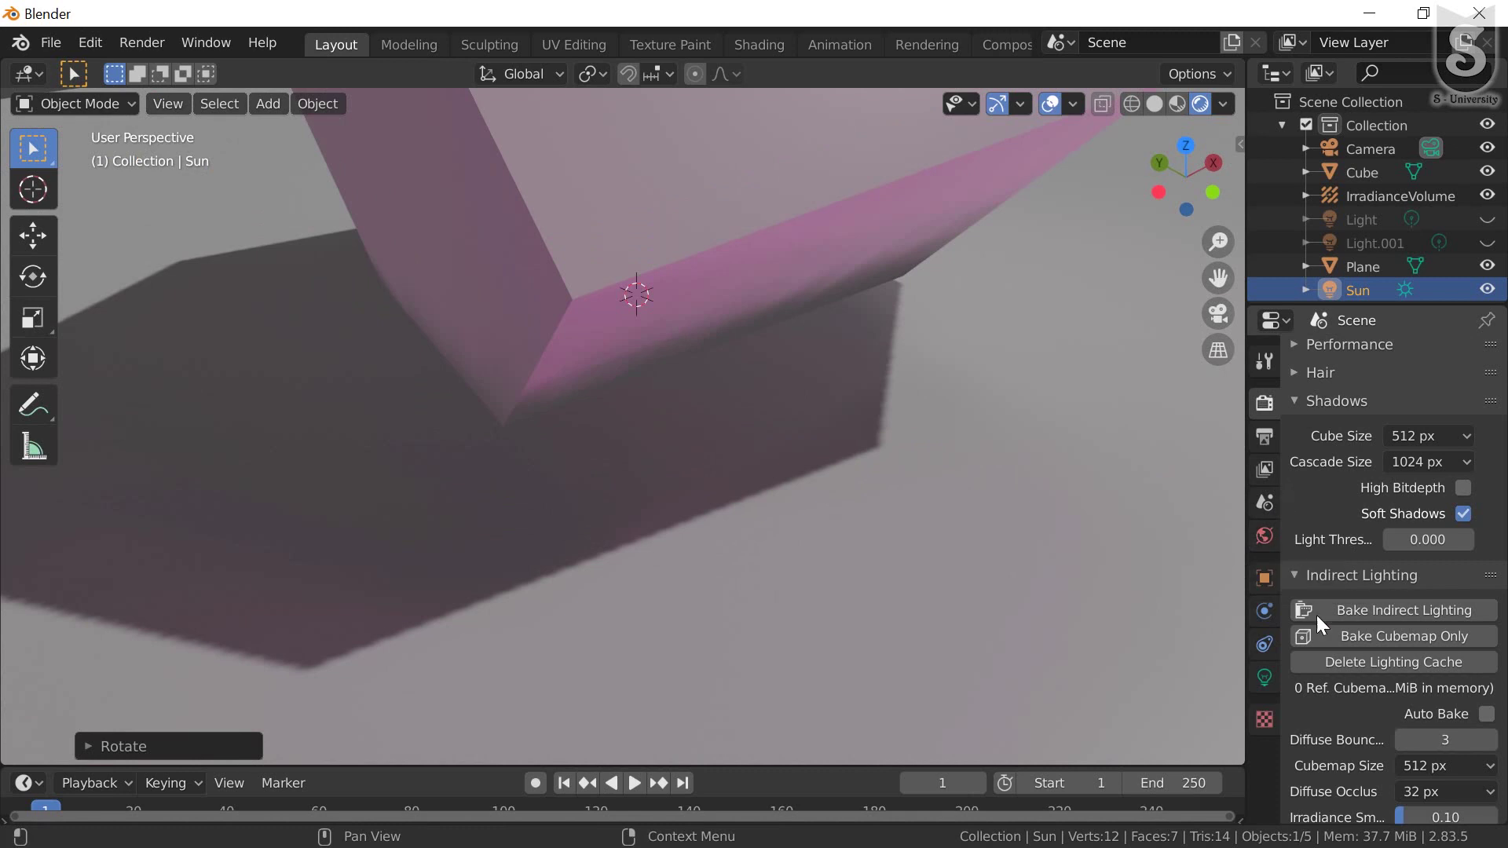
scroll(1341, 637, down, 3)
scroll(1361, 638, up, 3)
scroll(1361, 638, up, 5)
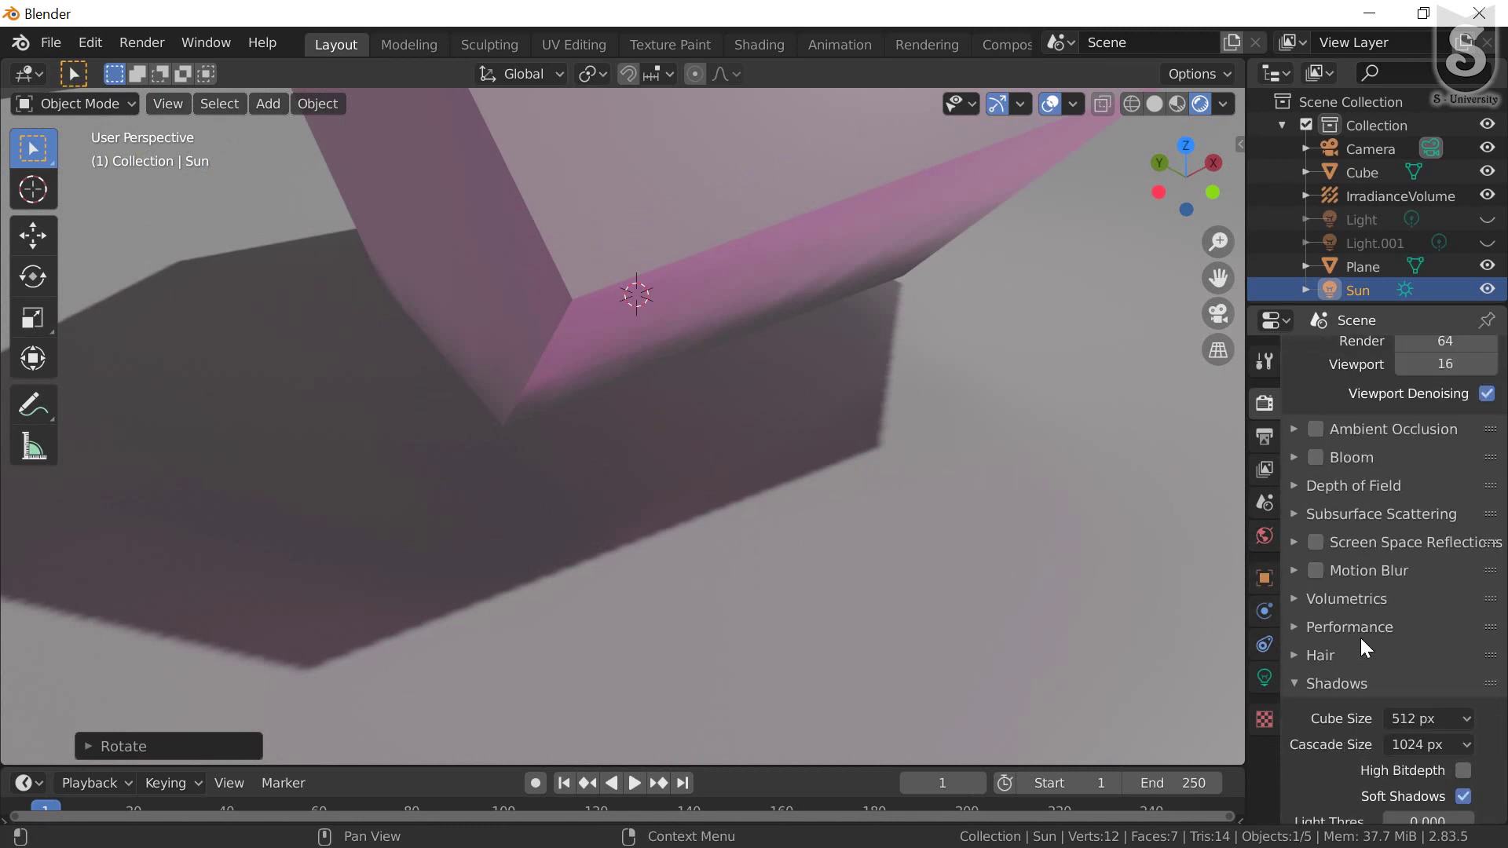
scroll(1366, 586, up, 2)
scroll(1366, 534, up, 1)
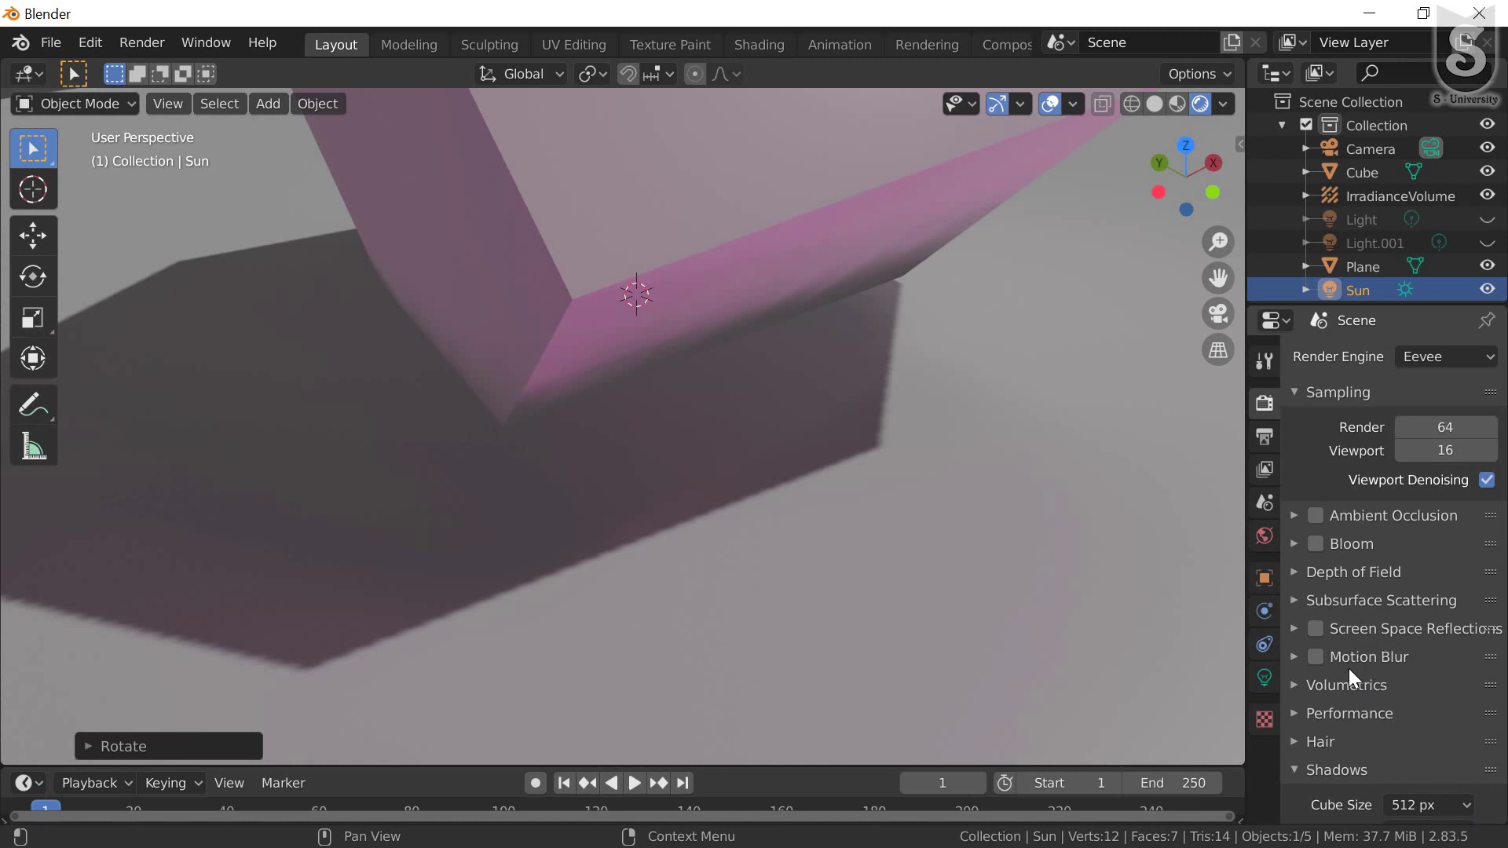
Scroll the Render Properties to bring the Shadows settings into view
scroll(1349, 649, down, 1)
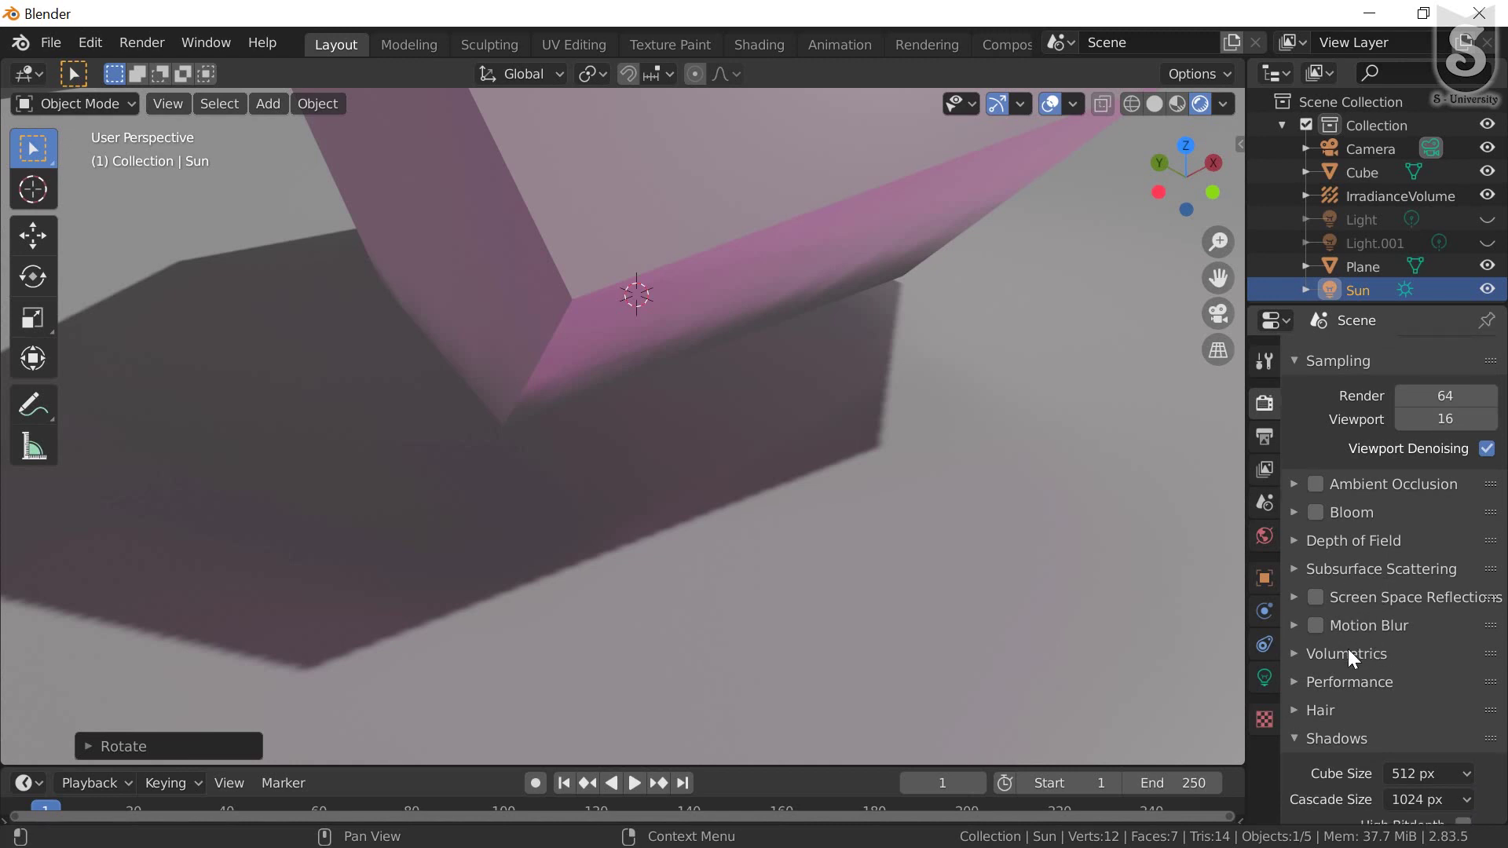
scroll(1349, 650, down, 5)
scroll(1349, 650, down, 5)
scroll(1348, 649, down, 2)
scroll(1358, 620, down, 2)
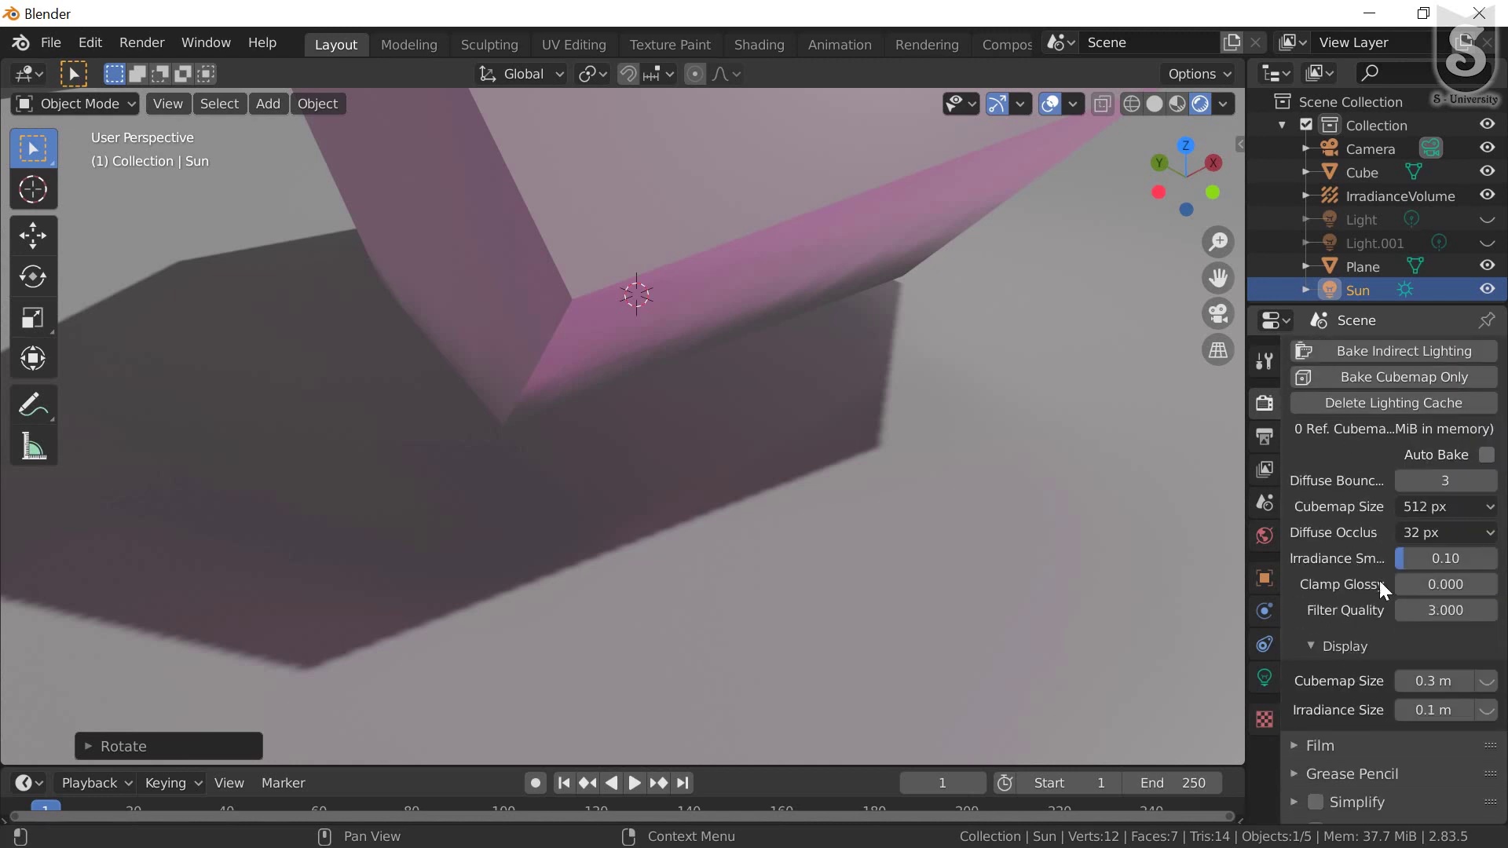
scroll(1390, 511, down, 2)
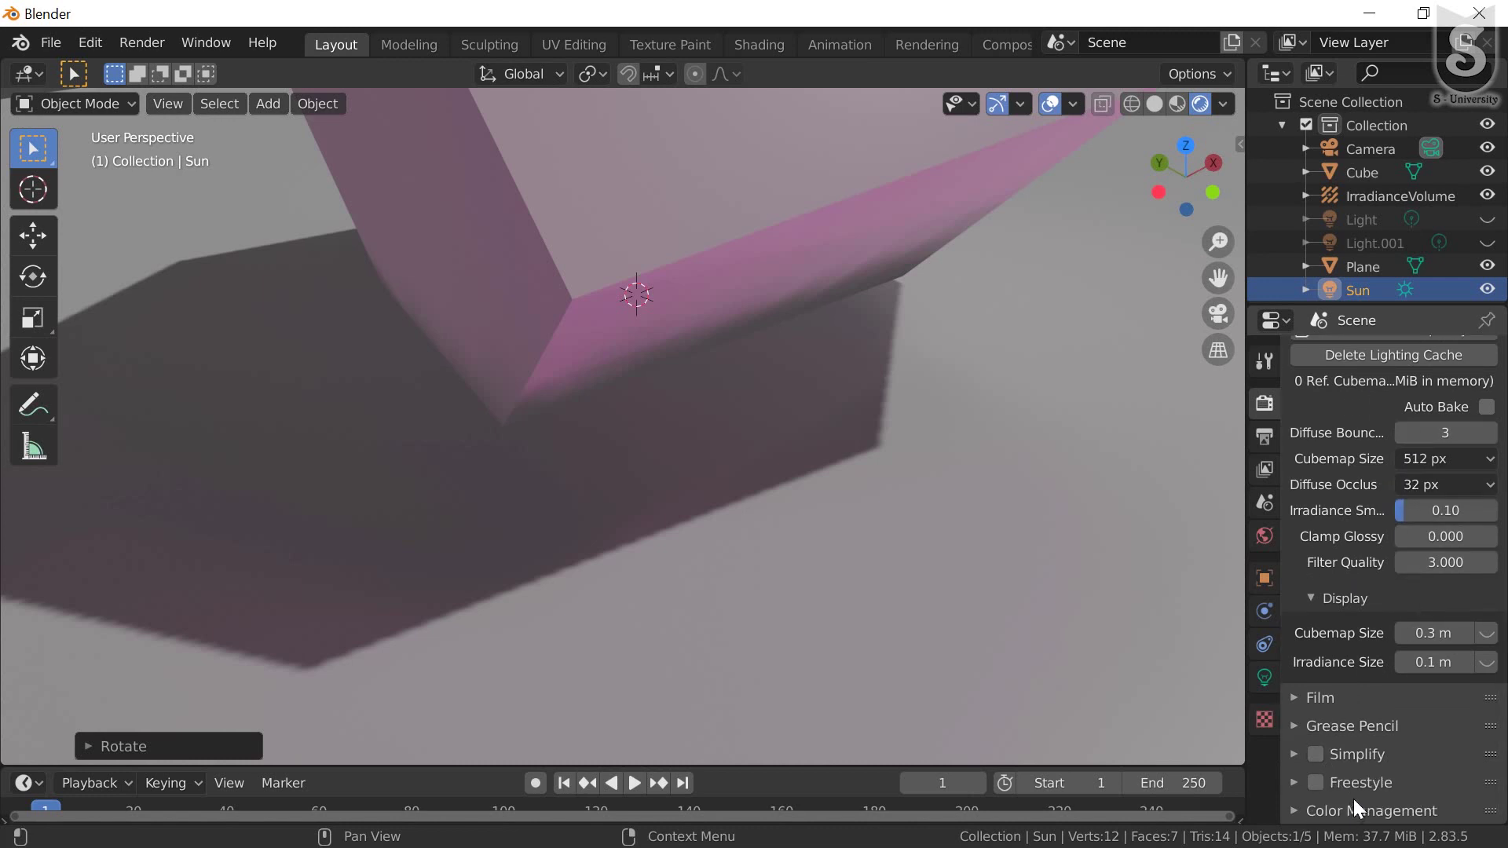
scroll(1335, 748, up, 4)
scroll(1365, 512, up, 4)
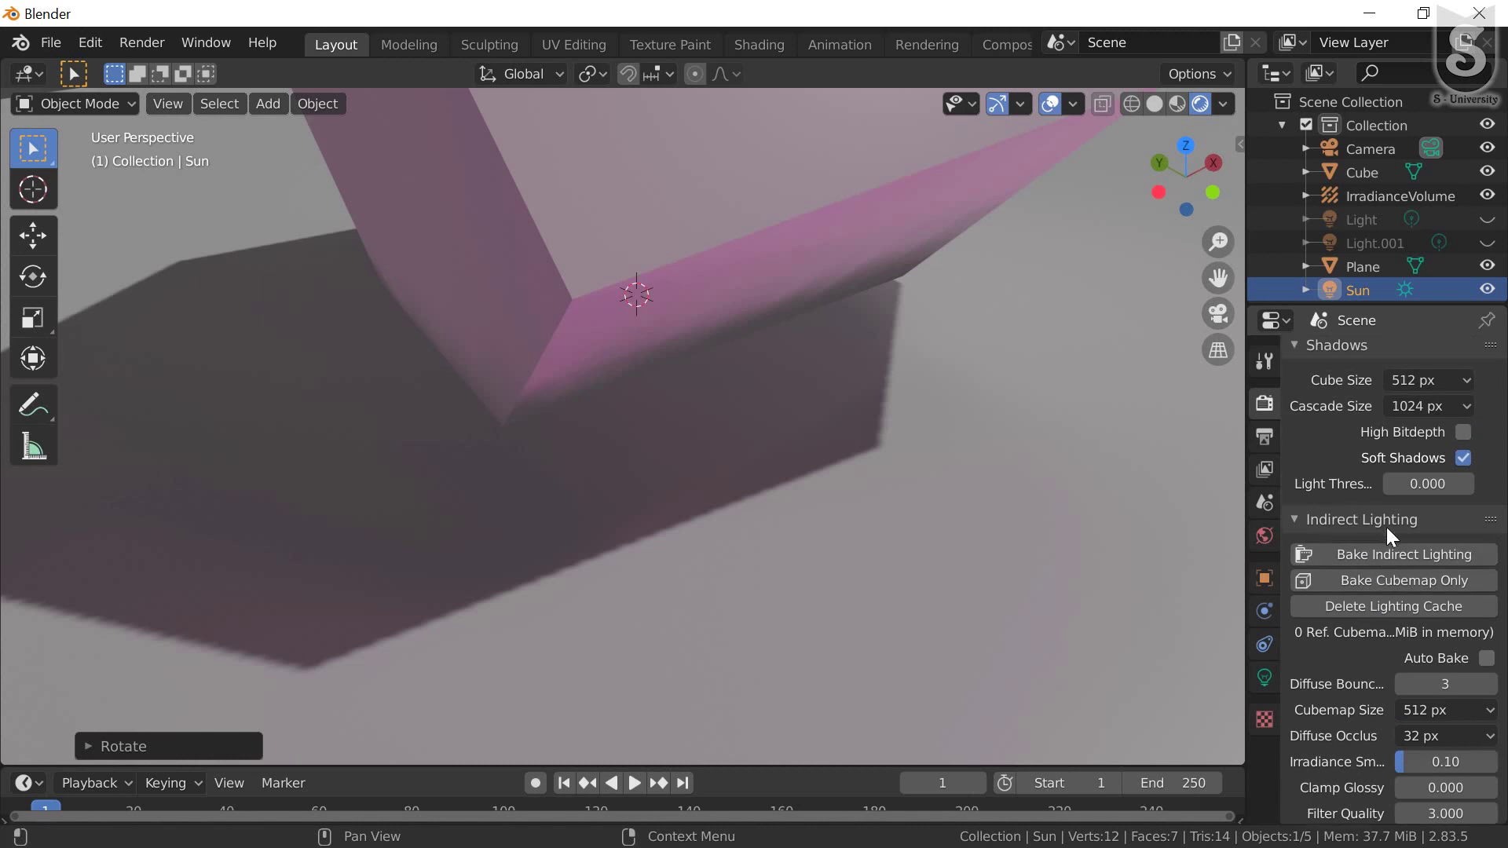
scroll(1386, 527, up, 1)
Collapse Indirect Lighting and try a 64 px shadow Cube Size
click(1297, 549)
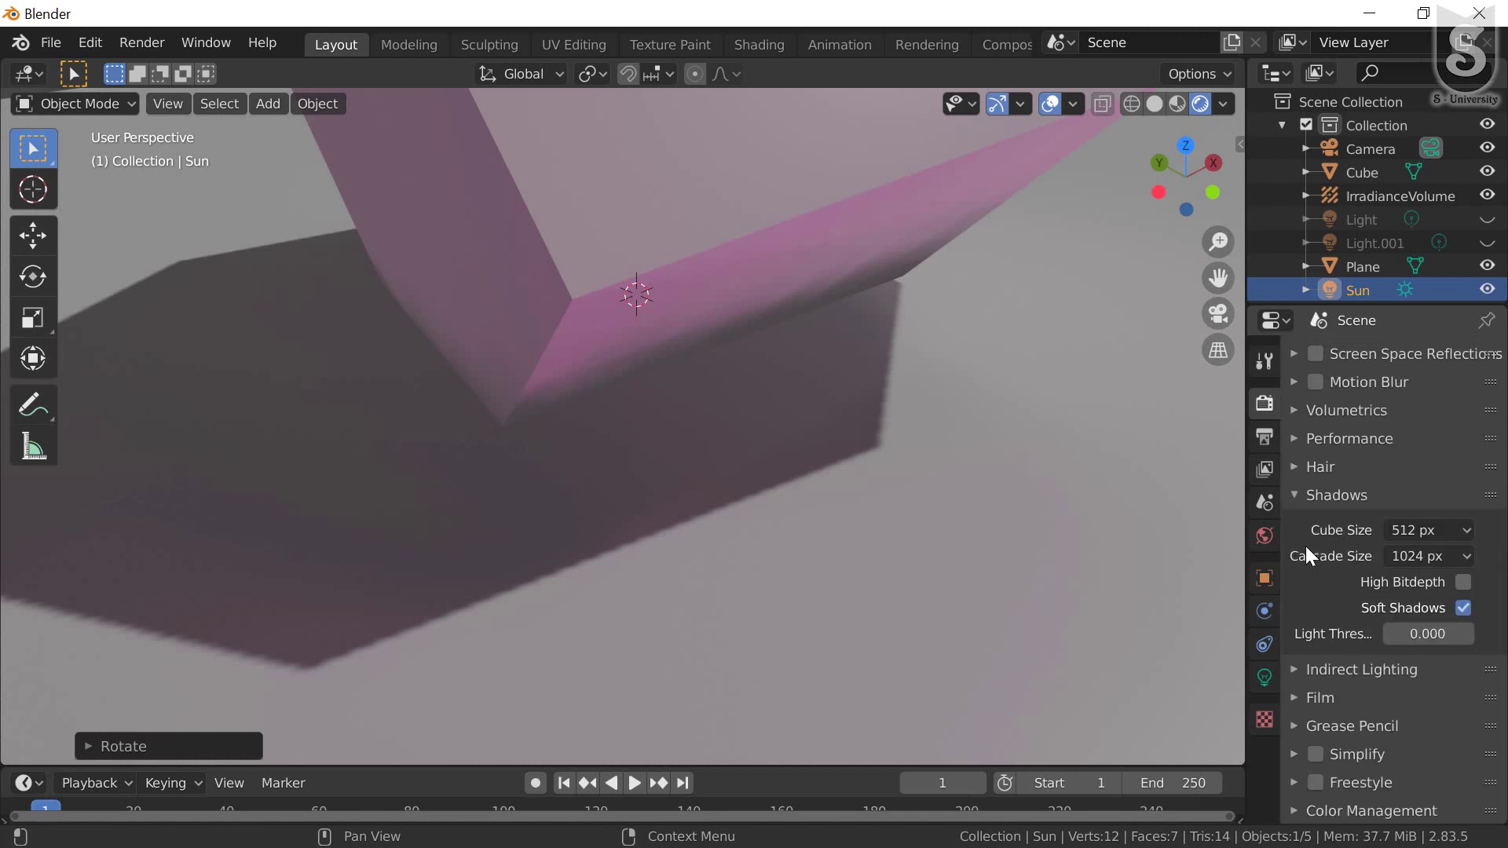
click(1430, 554)
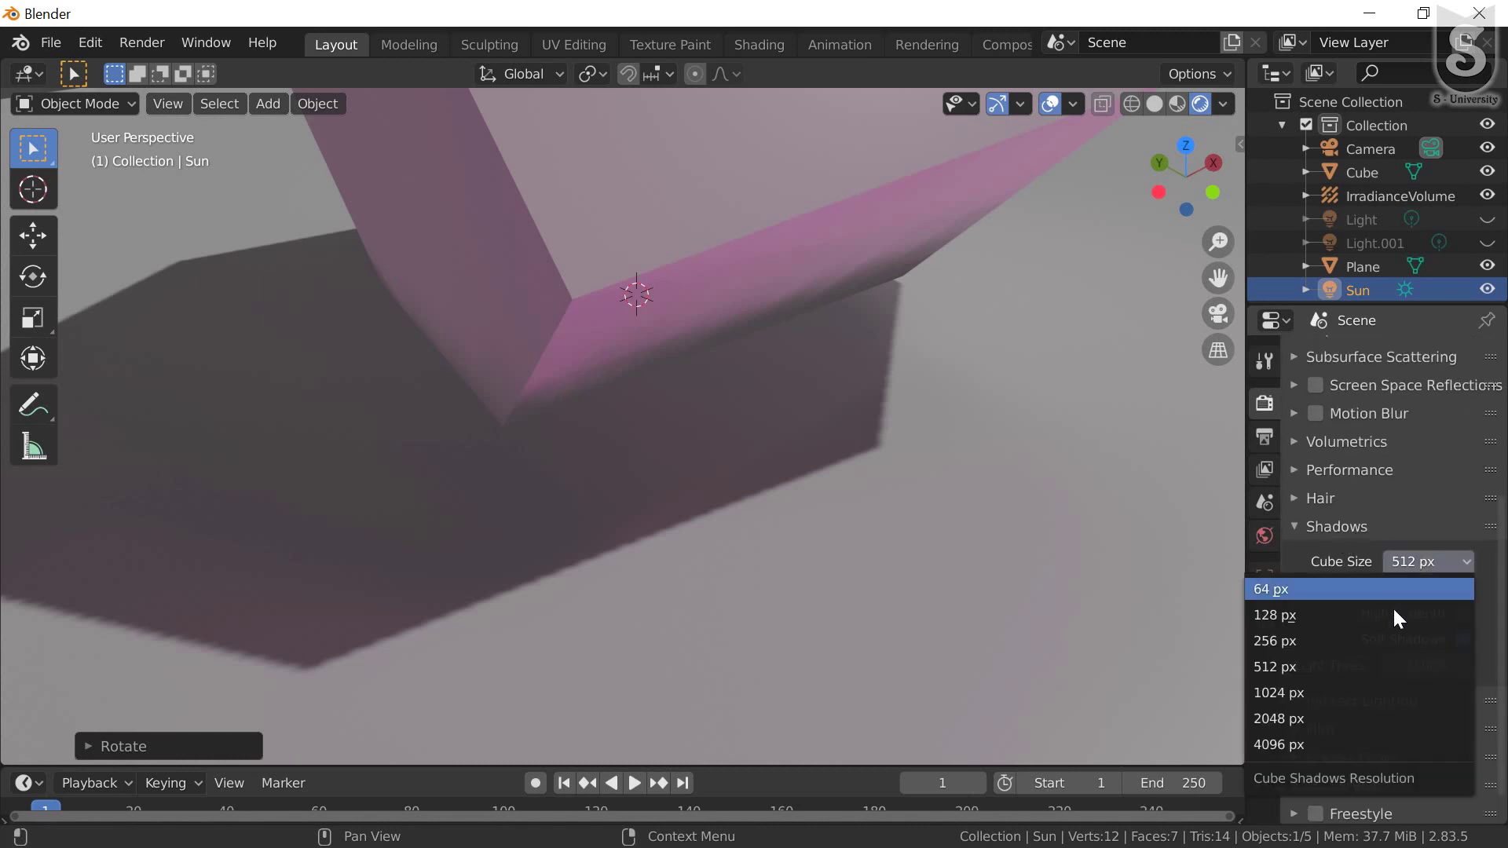
click(1283, 590)
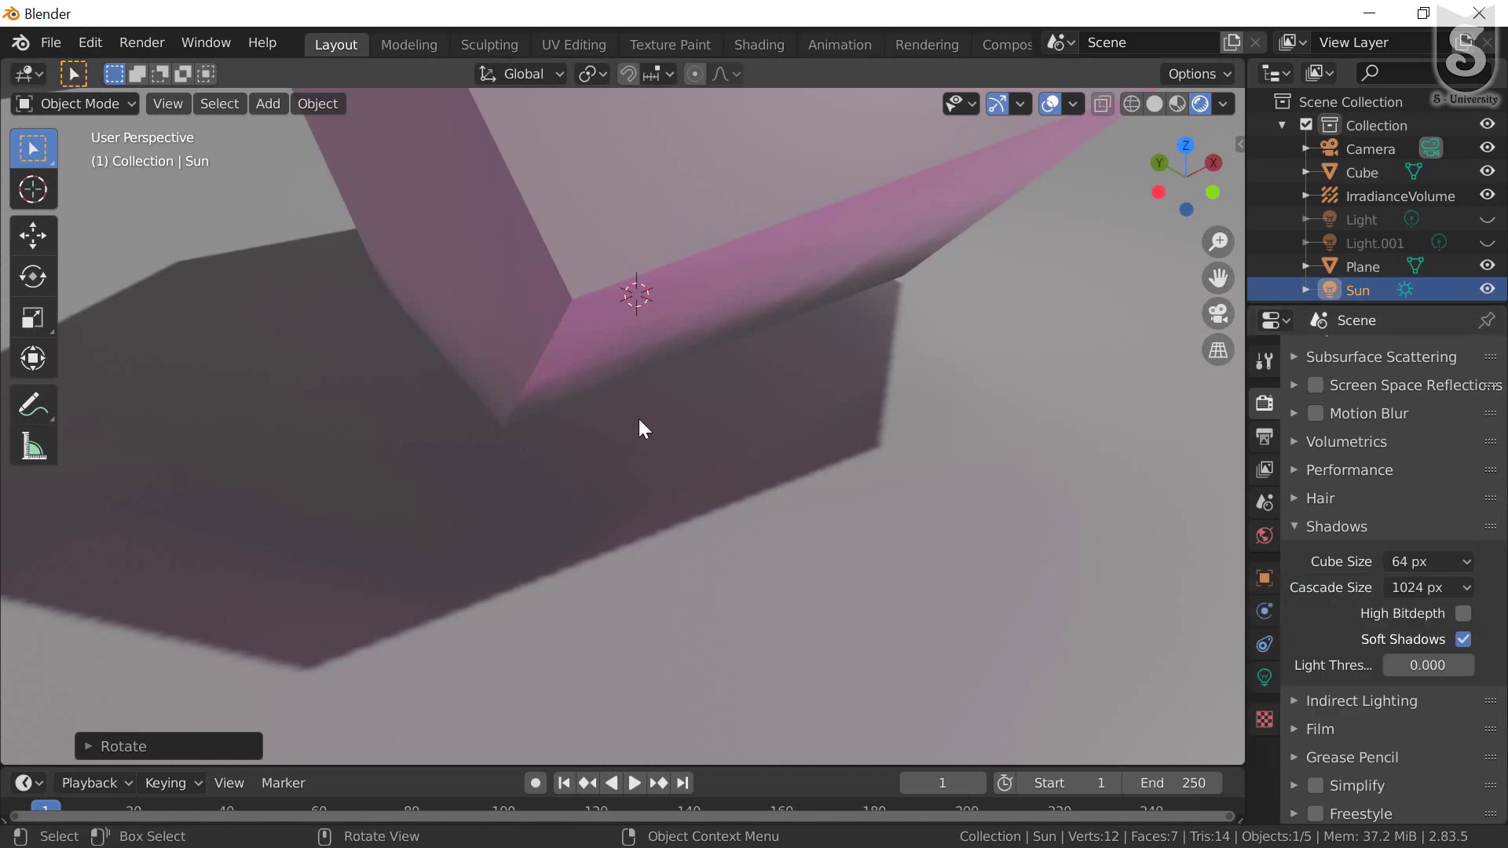
middle_drag(633, 469, 777, 501)
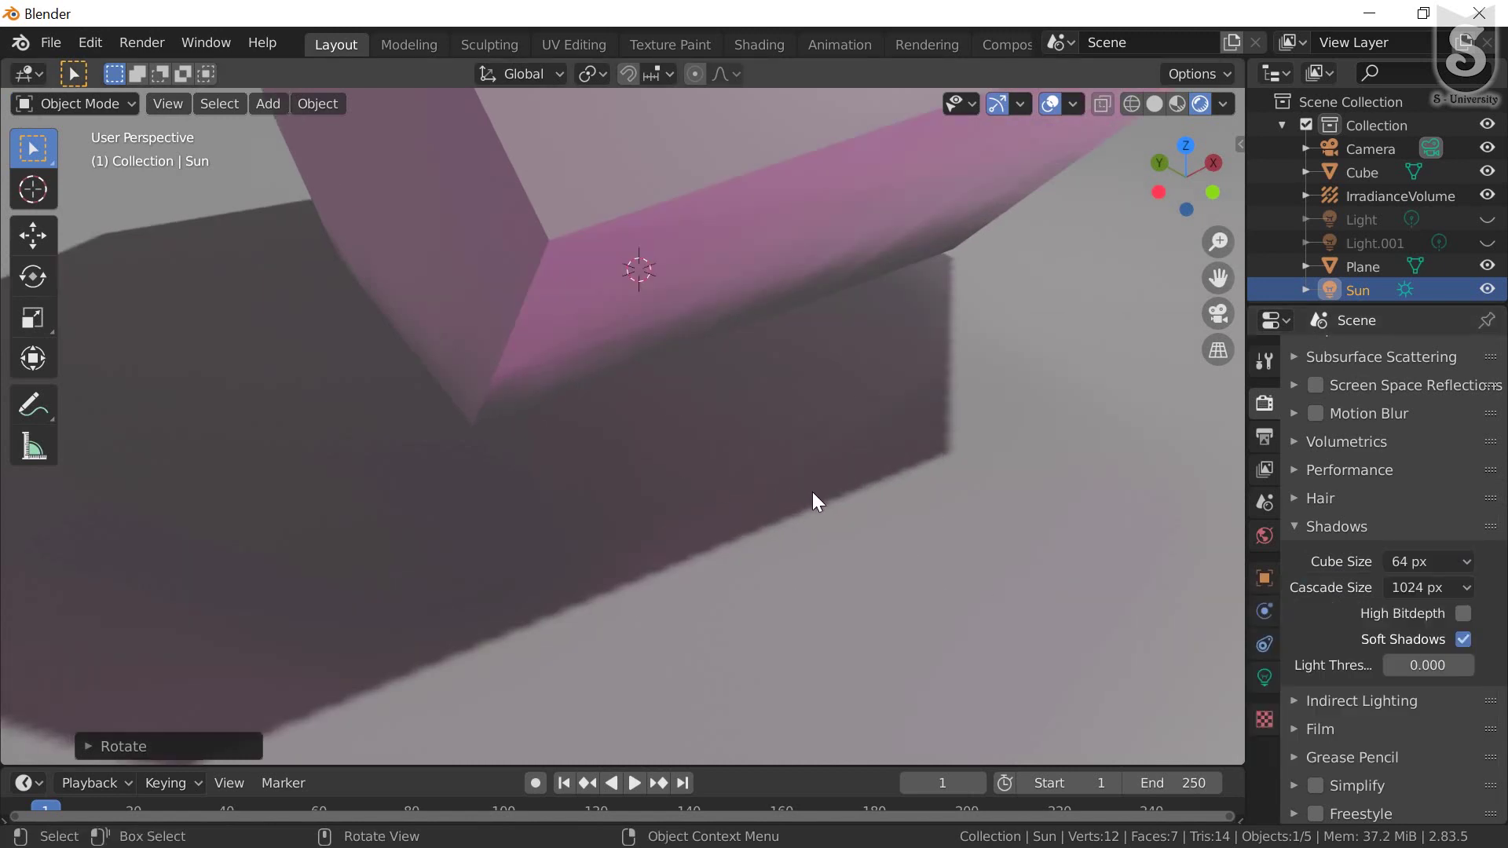
Change shadow Cube Size to 1024 px, then settle on 4096 px
click(1430, 562)
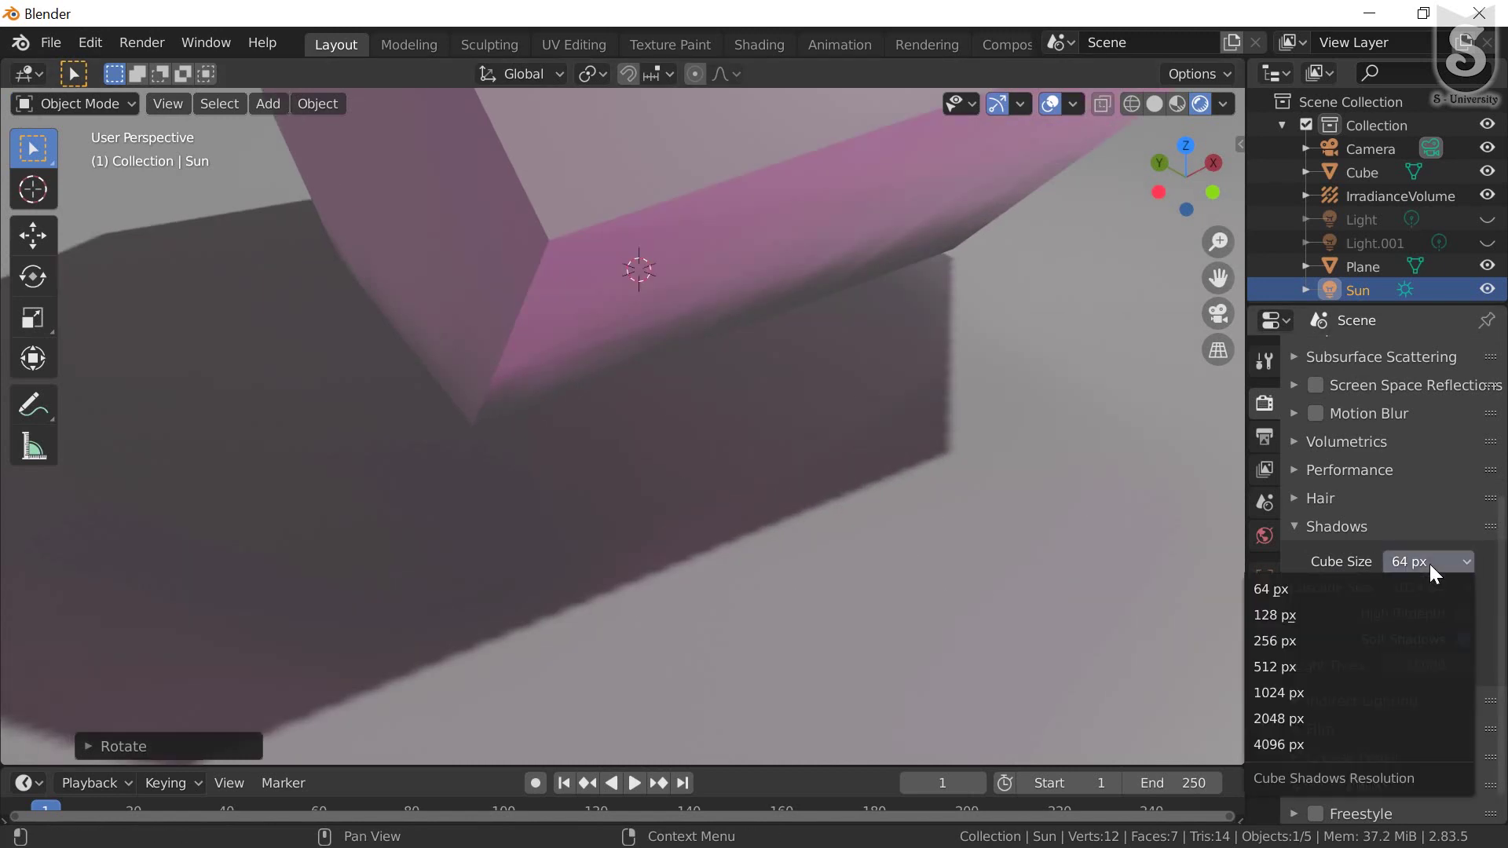
click(1306, 693)
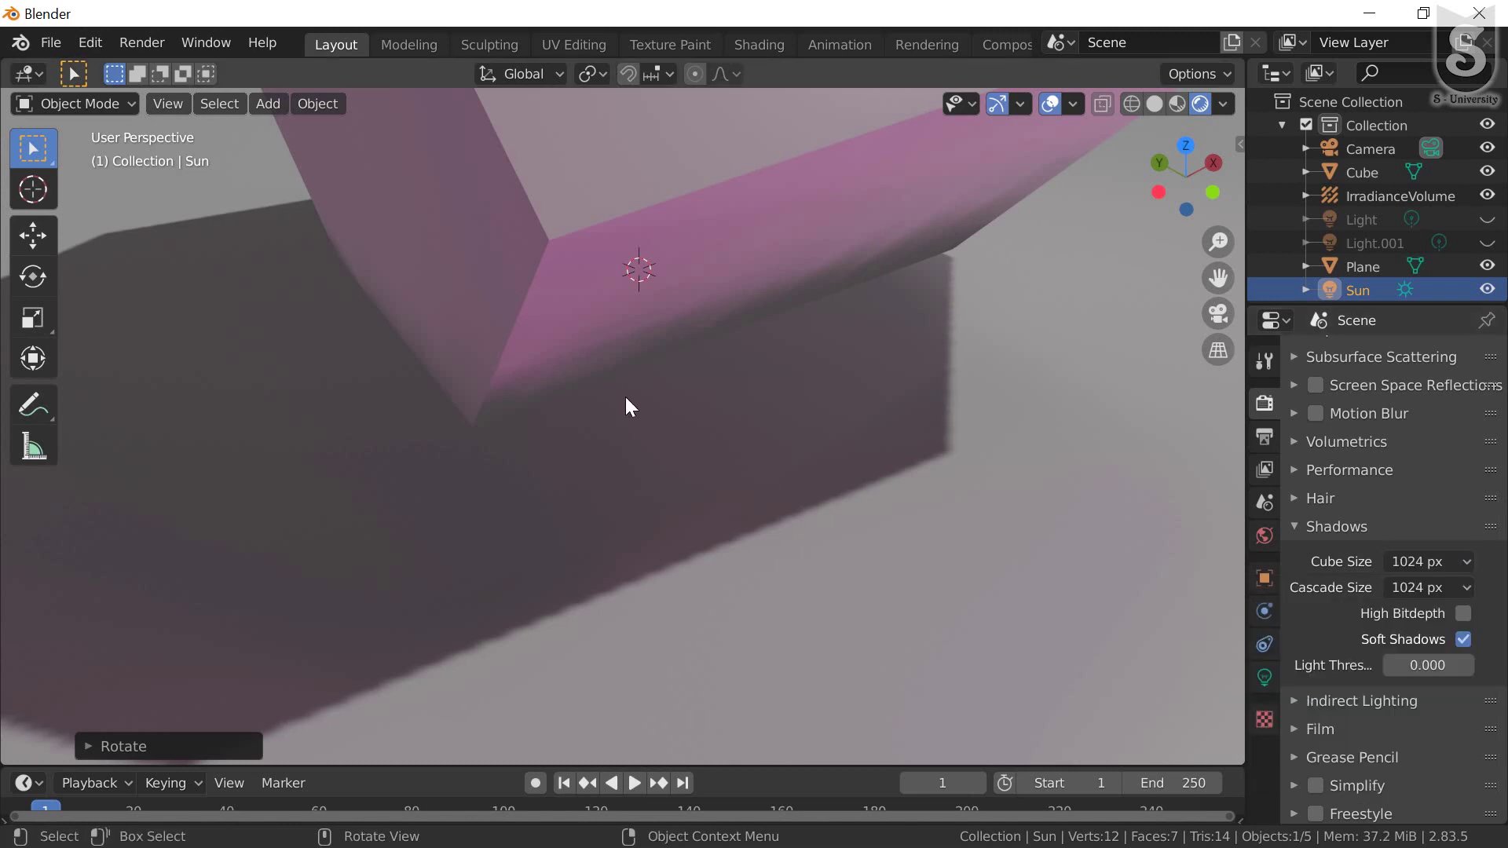
click(1411, 561)
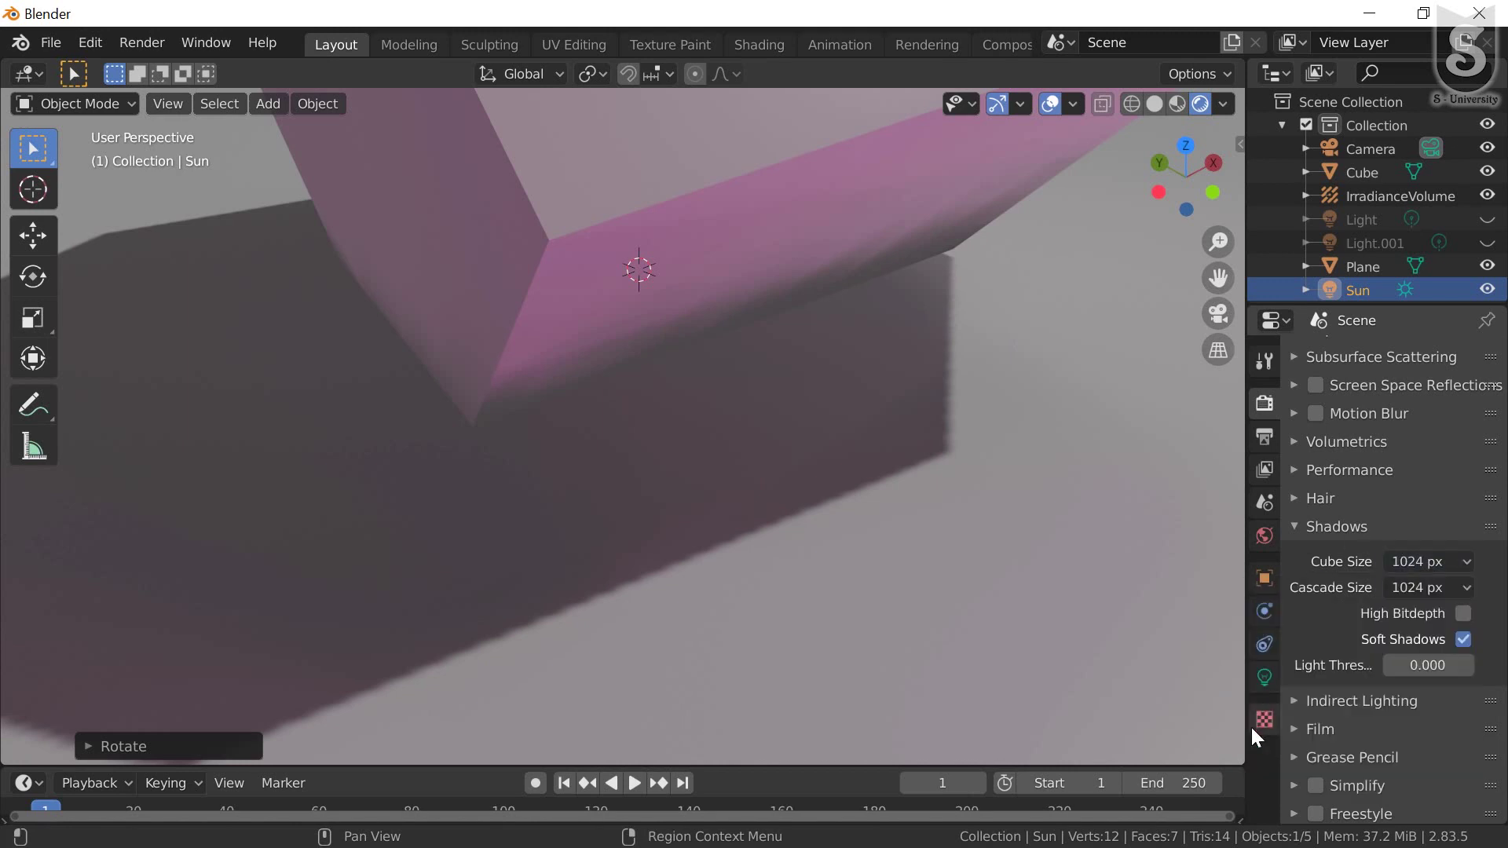
click(1435, 562)
click(1308, 746)
mouse_move(755, 456)
middle_down()
mouse_move(937, 513)
mouse_move(661, 330)
middle_up()
scroll(665, 325, down, 5)
mouse_move(737, 190)
middle_down()
mouse_move(707, 141)
mouse_move(761, 152)
middle_up()
scroll(720, 195, down, 2)
scroll(720, 194, down, 3)
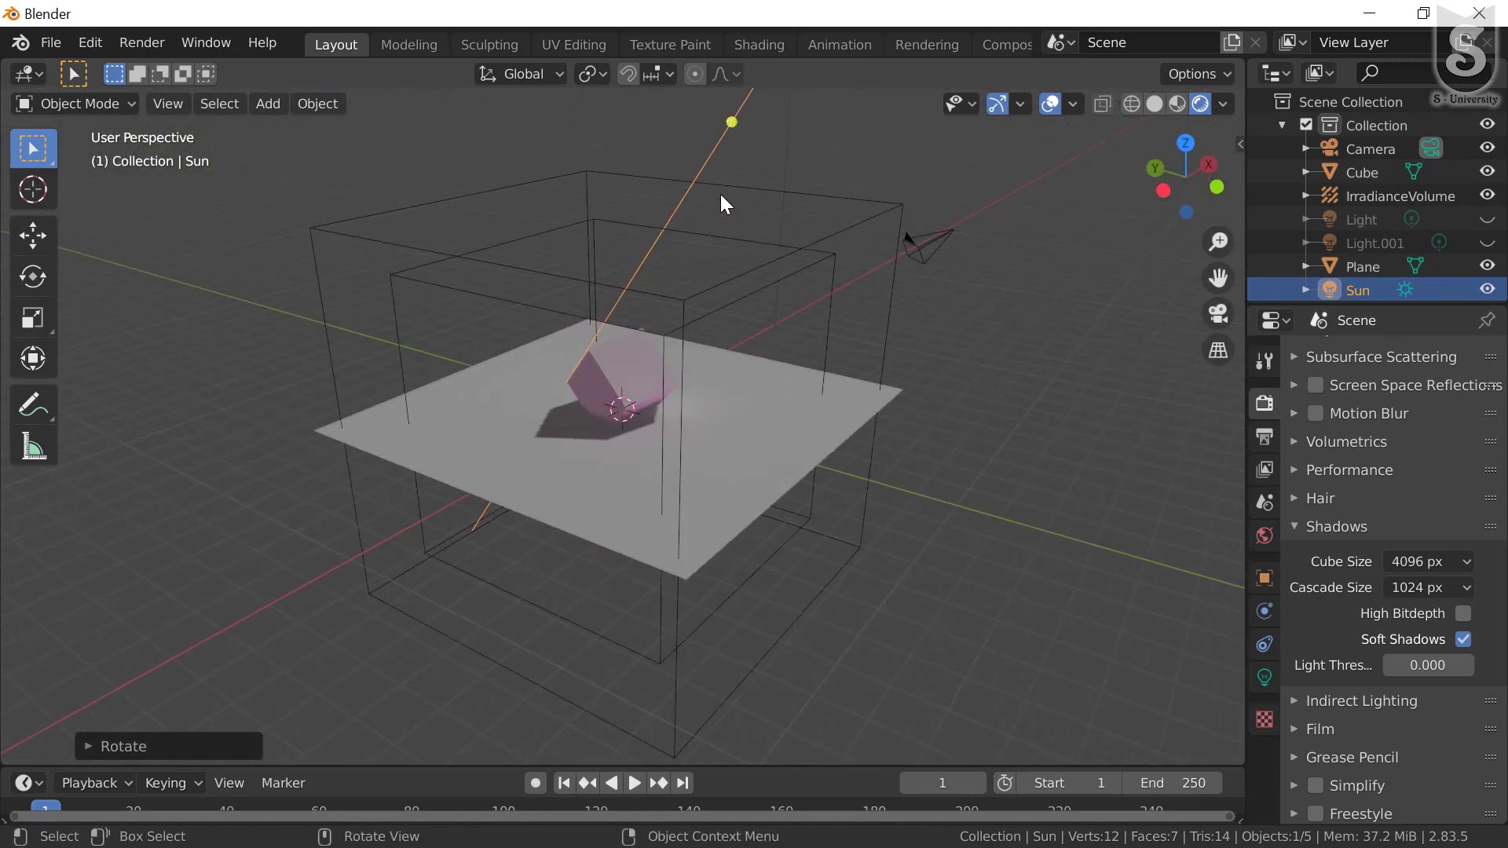
scroll(720, 195, down, 2)
mouse_move(760, 159)
middle_down()
mouse_move(727, 145)
mouse_move(713, 159)
mouse_move(732, 162)
middle_up()
scroll(755, 269, up, 2)
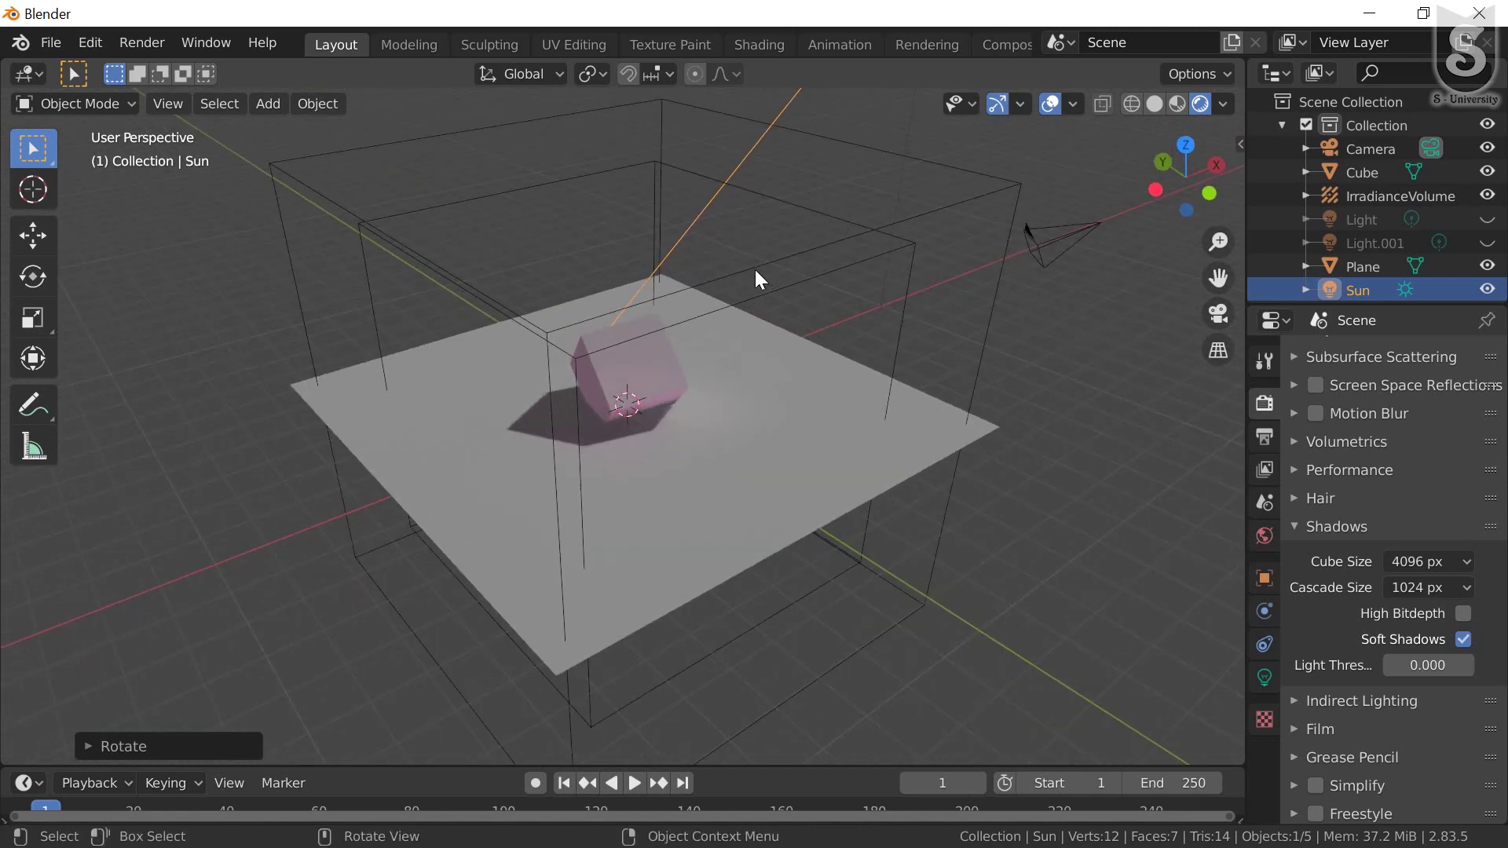
mouse_move(777, 318)
middle_down()
mouse_move(665, 334)
mouse_move(289, 324)
mouse_move(611, 415)
mouse_move(549, 410)
middle_up()
scroll(549, 410, up, 3)
scroll(692, 396, up, 2)
mouse_move(623, 286)
middle_down()
mouse_move(598, 384)
mouse_move(665, 394)
mouse_move(708, 329)
mouse_move(729, 362)
mouse_move(619, 327)
mouse_move(418, 363)
middle_up()
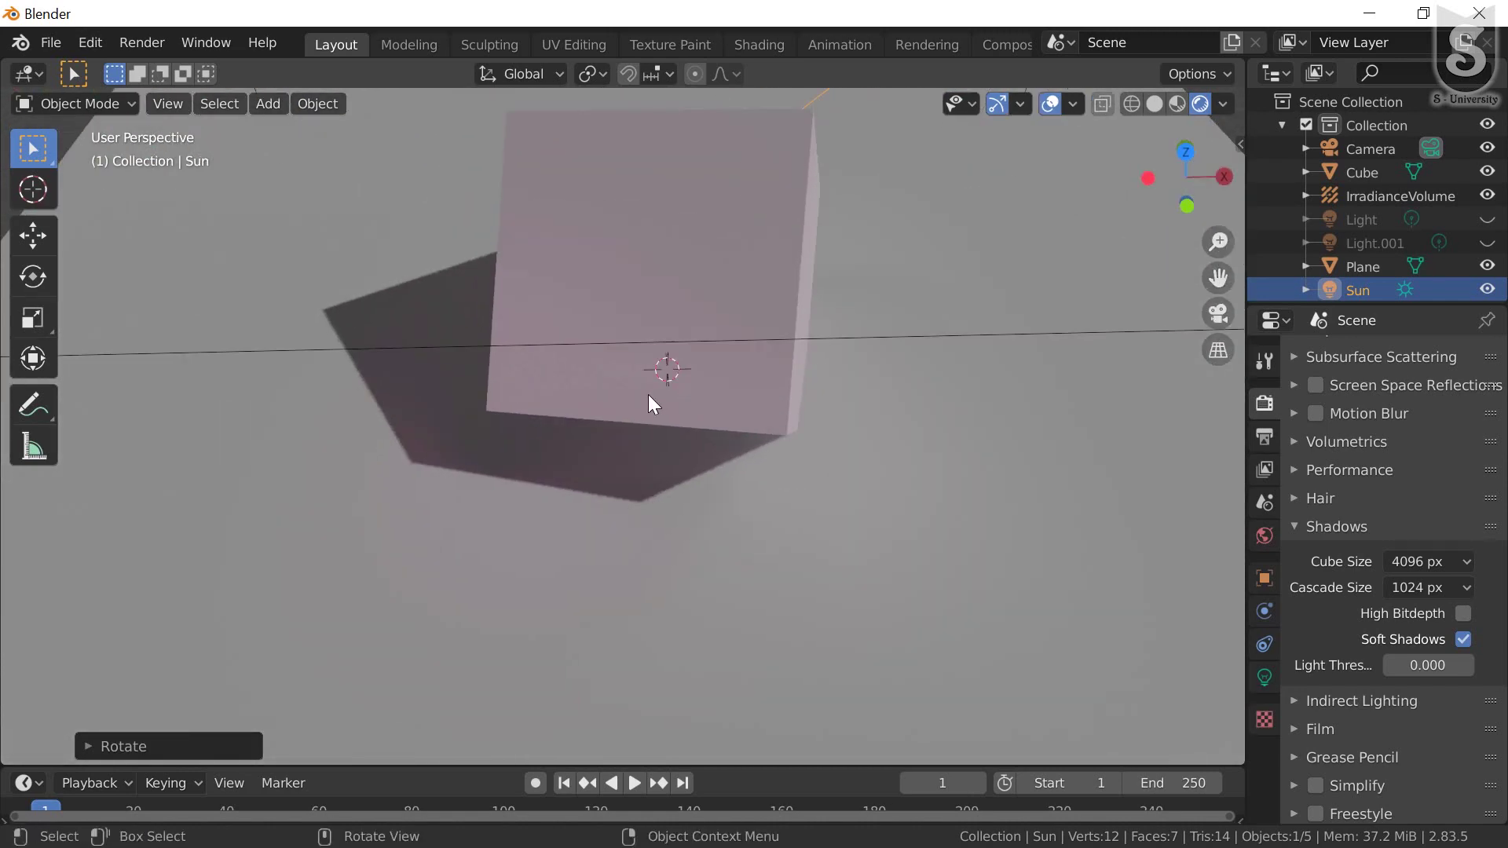